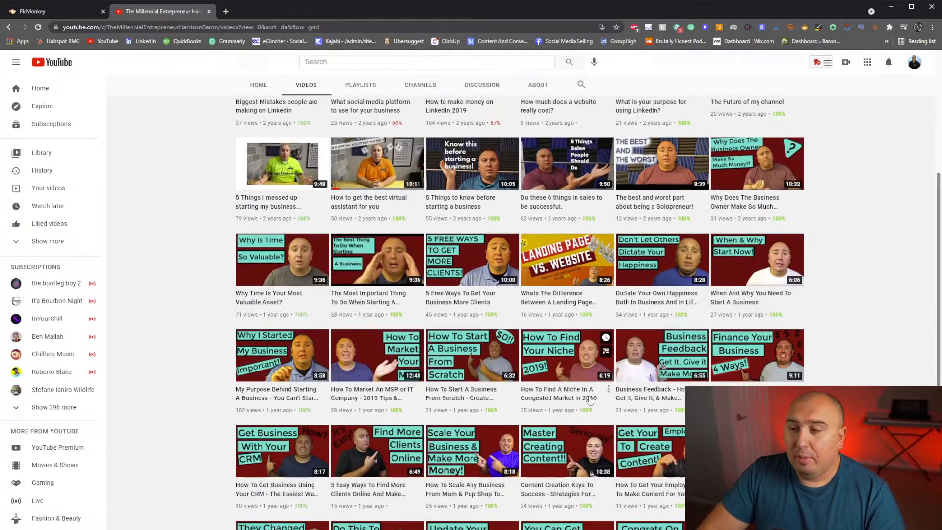
Step: Examine the thumbnail designs of the channel's oldest uploads, from the first plain ones to the red-background series
{"action": "scroll", "coordinate": [445, 278], "scroll_direction": "up", "scroll_amount": 6}
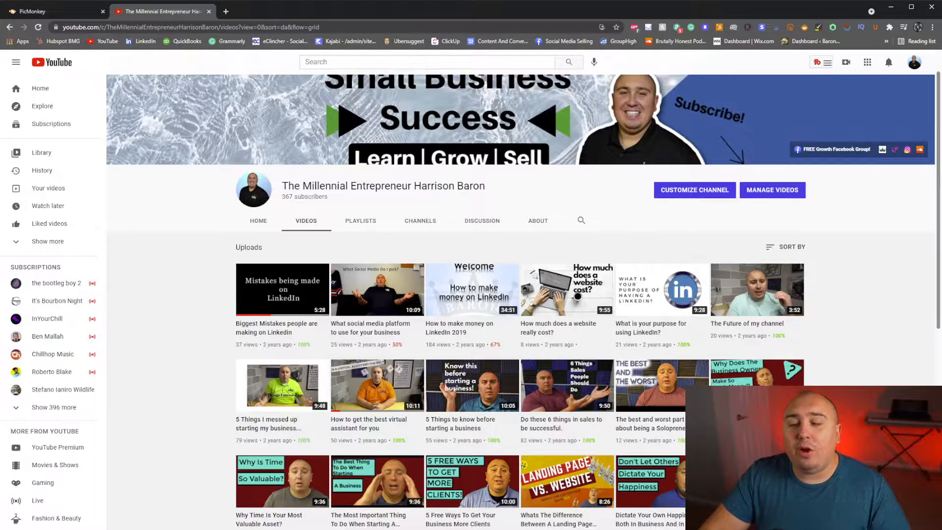
{"action": "scroll", "coordinate": [523, 300], "scroll_direction": "down", "scroll_amount": 3}
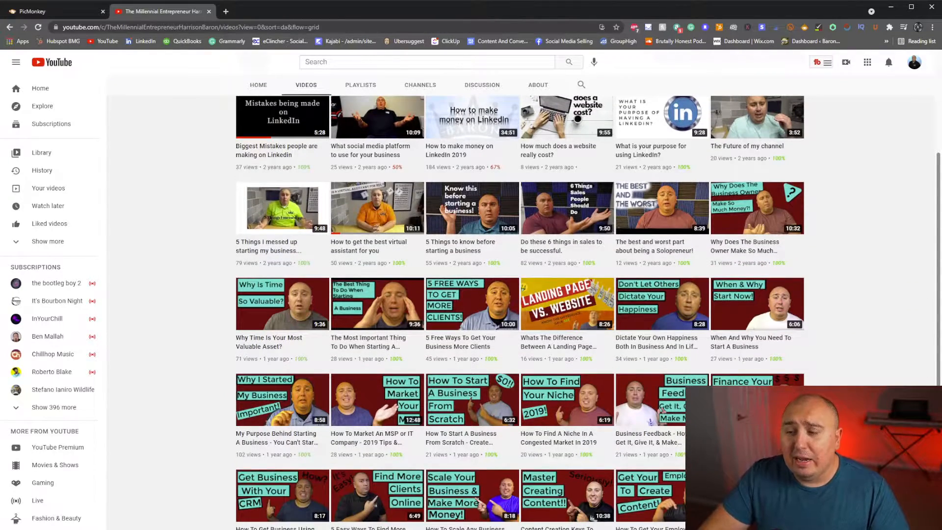
{"action": "scroll", "coordinate": [523, 300], "scroll_direction": "down", "scroll_amount": 3}
{"action": "scroll", "coordinate": [523, 300], "scroll_direction": "up", "scroll_amount": 4}
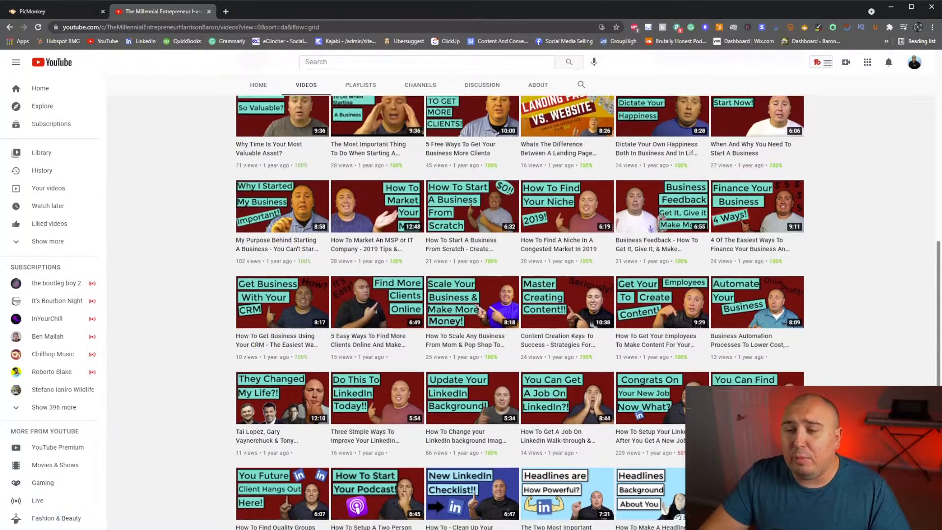
{"action": "scroll", "coordinate": [770, 224], "scroll_direction": "up", "scroll_amount": 3}
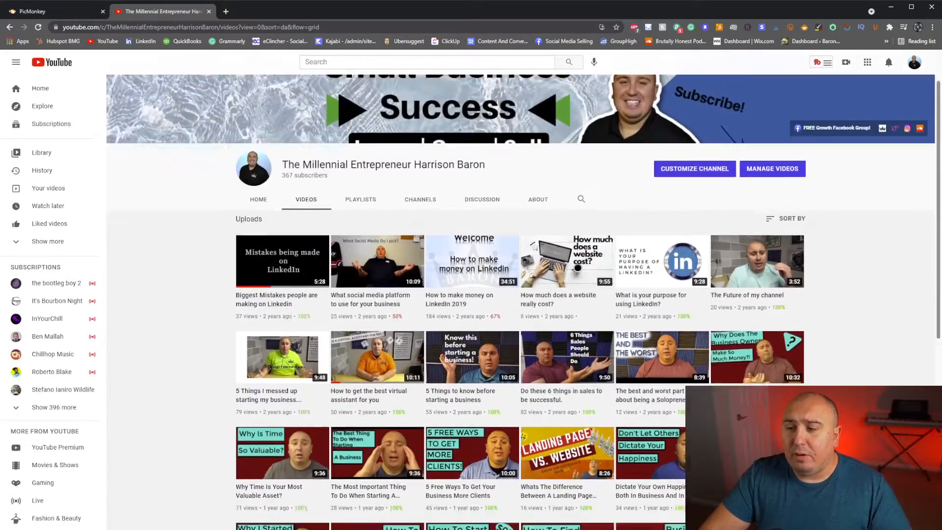
{"action": "scroll", "coordinate": [769, 224], "scroll_direction": "down", "scroll_amount": 3}
{"action": "scroll", "coordinate": [740, 372], "scroll_direction": "down", "scroll_amount": 2}
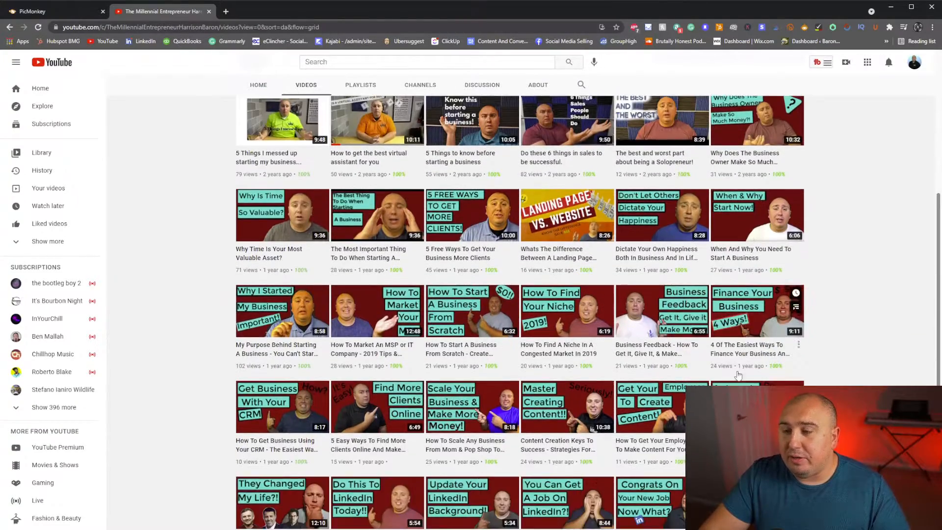
{"action": "scroll", "coordinate": [666, 462], "scroll_direction": "down", "scroll_amount": 4}
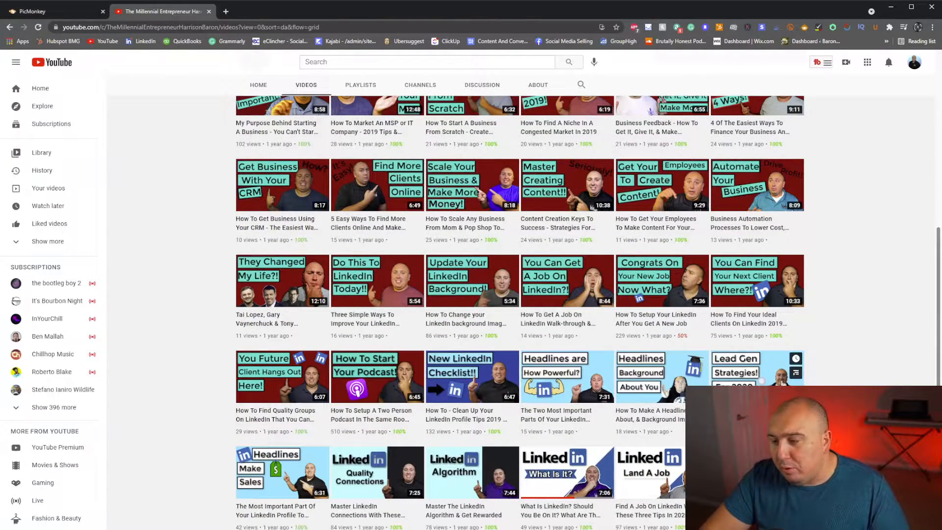
{"action": "mouse_move", "coordinate": [660, 430]}
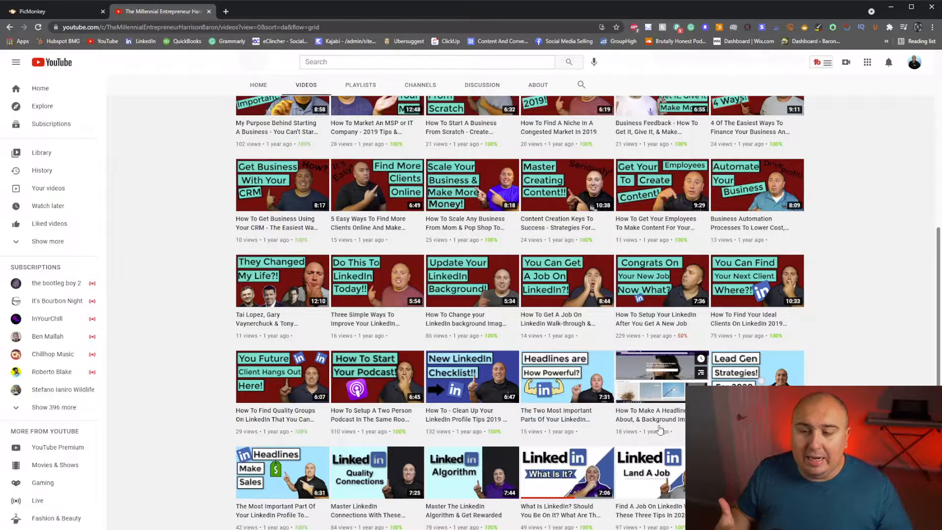
{"action": "scroll", "coordinate": [506, 316], "scroll_direction": "up", "scroll_amount": 6}
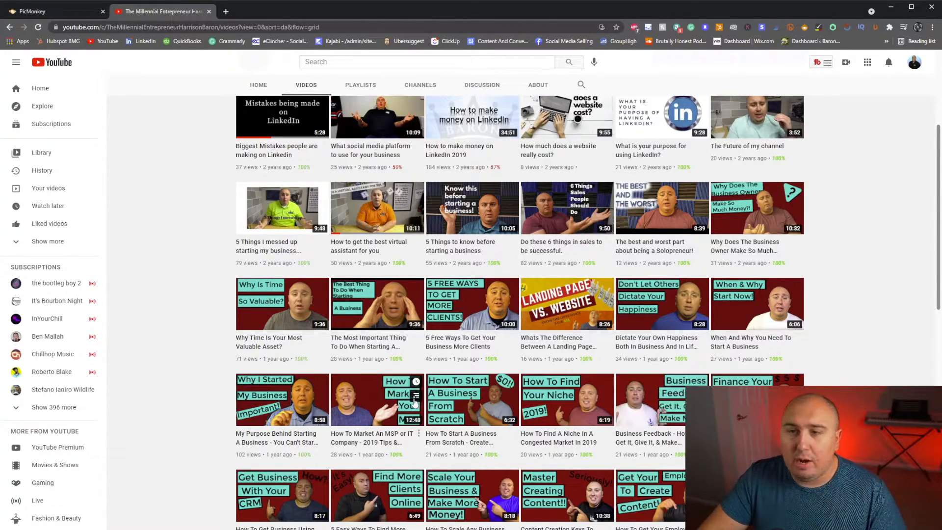
{"action": "scroll", "coordinate": [450, 410], "scroll_direction": "down", "scroll_amount": 3}
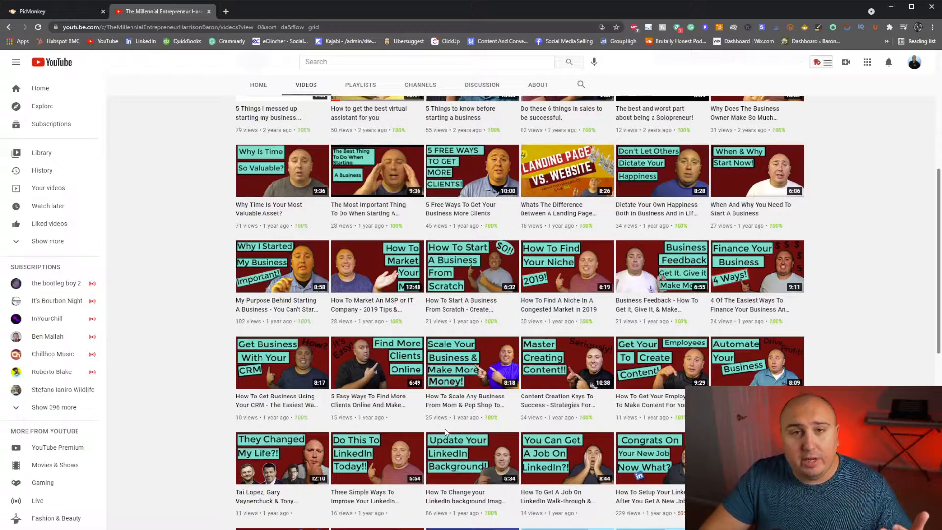
{"action": "scroll", "coordinate": [445, 432], "scroll_direction": "down", "scroll_amount": 3}
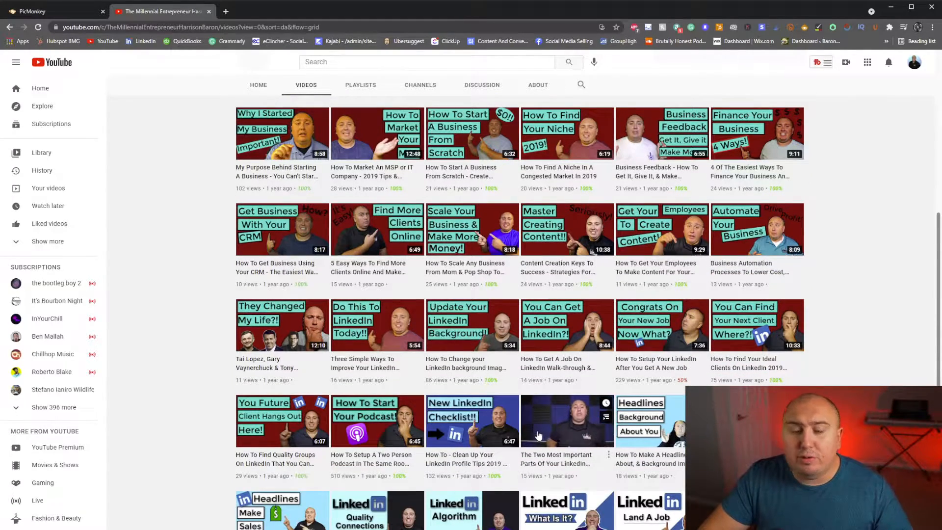
{"action": "scroll", "coordinate": [544, 442], "scroll_direction": "down", "scroll_amount": 1}
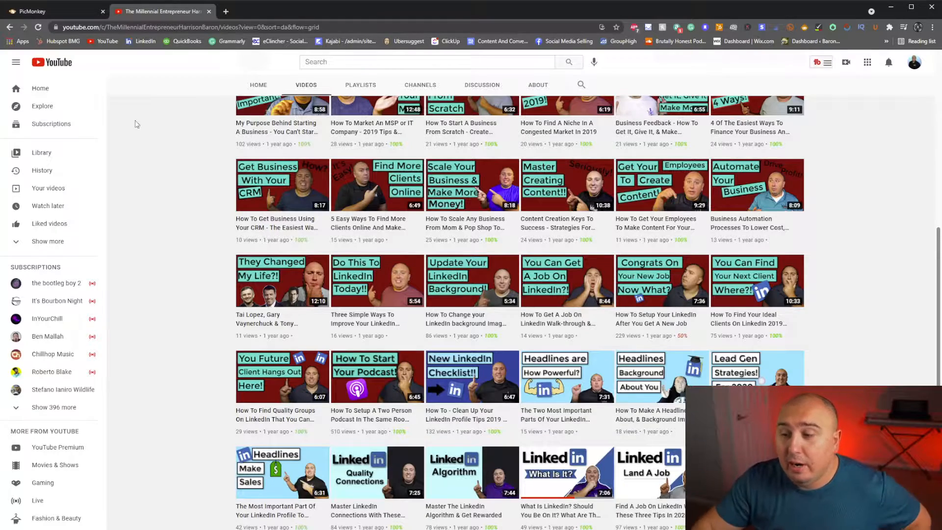
Step: Compare the red-background thumbnails with the LinkedIn-branded blue-and-white thumbnail series on the channel's videos page
{"action": "scroll", "coordinate": [291, 511], "scroll_direction": "down", "scroll_amount": 7}
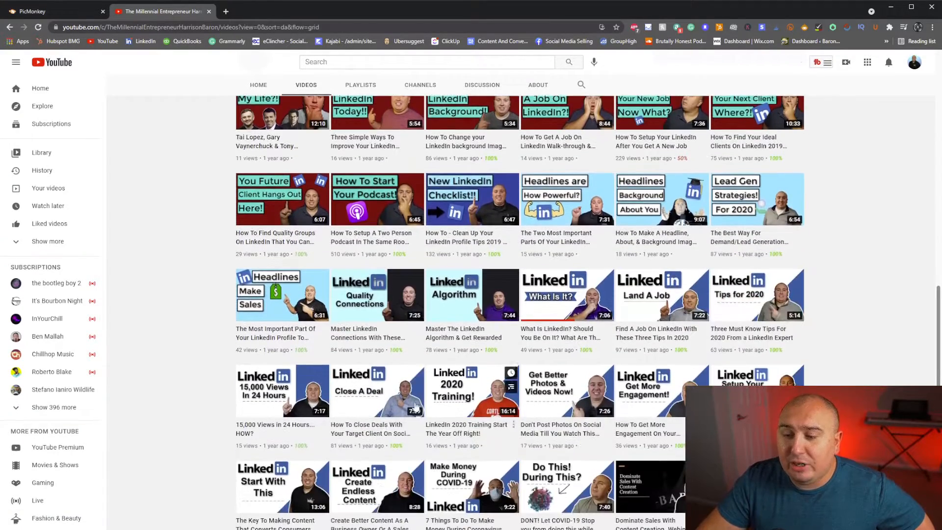
{"action": "scroll", "coordinate": [487, 379], "scroll_direction": "up", "scroll_amount": 6}
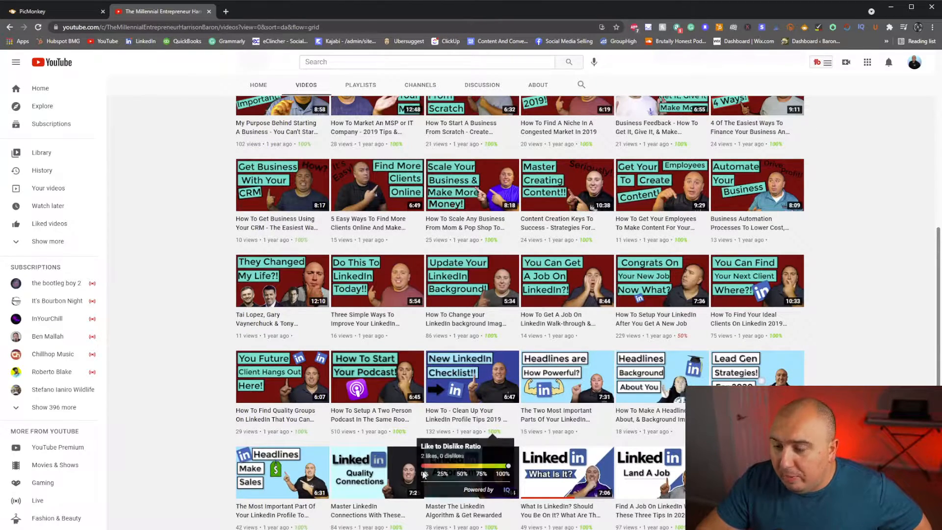
{"action": "scroll", "coordinate": [531, 359], "scroll_direction": "down", "scroll_amount": 4}
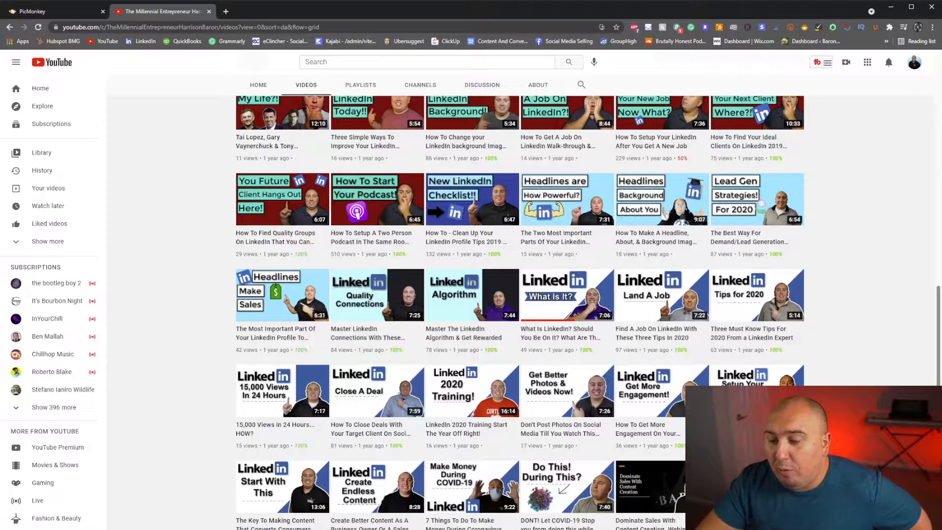
{"action": "scroll", "coordinate": [520, 314], "scroll_direction": "down", "scroll_amount": 6}
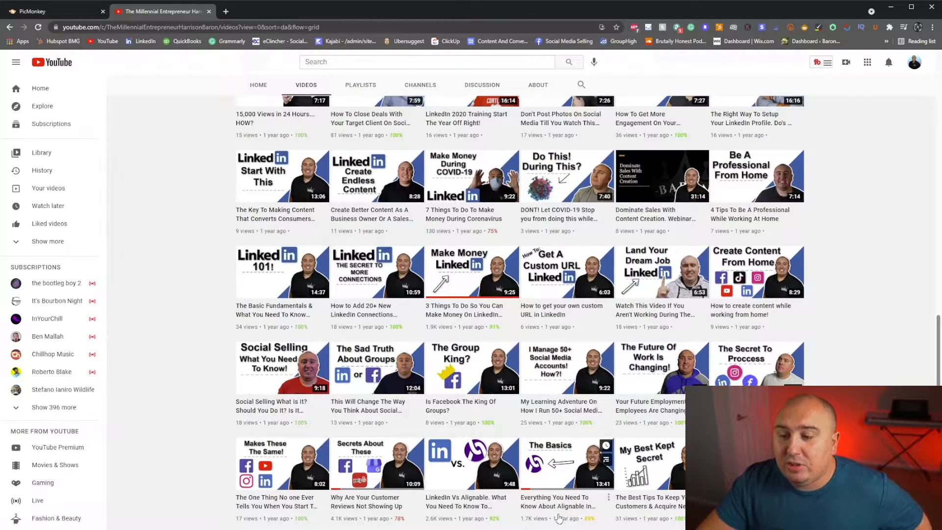
{"action": "mouse_move", "coordinate": [504, 506]}
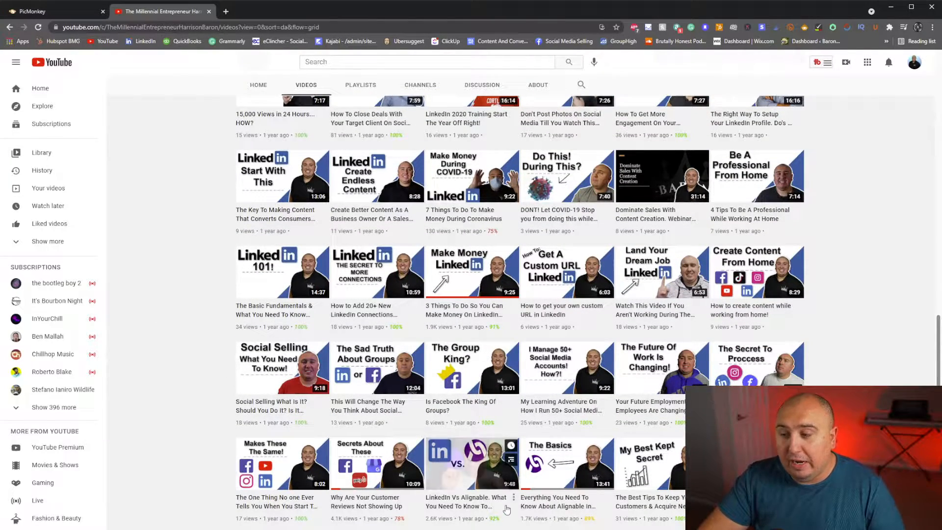
{"action": "scroll", "coordinate": [503, 491], "scroll_direction": "up", "scroll_amount": 5}
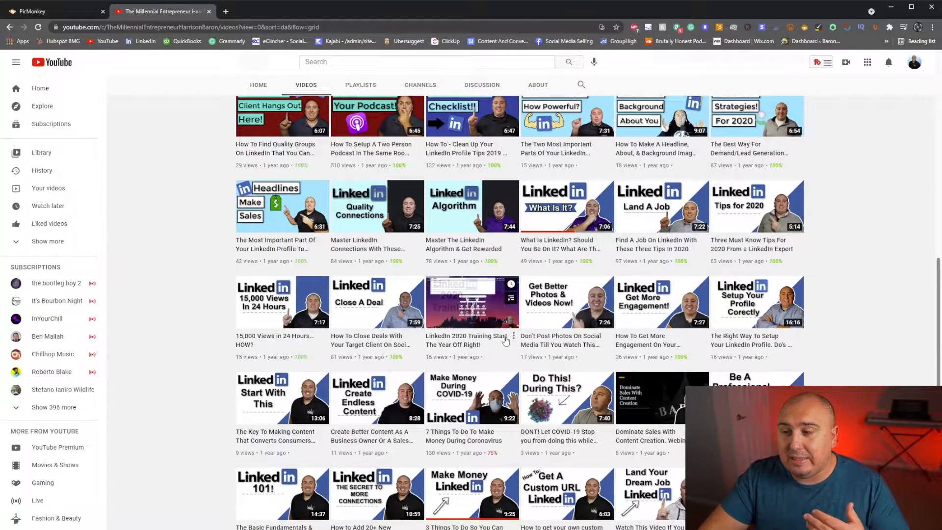
{"action": "mouse_move", "coordinate": [650, 311]}
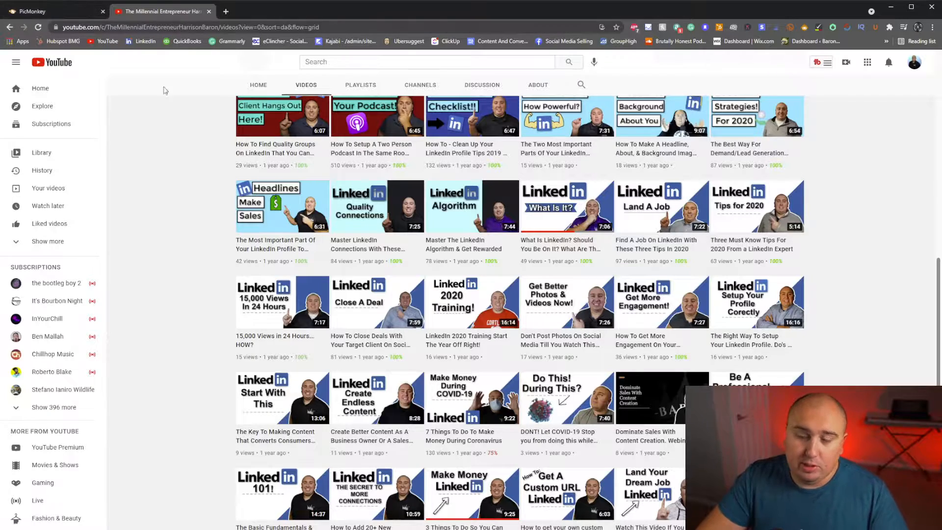
{"action": "scroll", "coordinate": [687, 393], "scroll_direction": "down", "scroll_amount": 1}
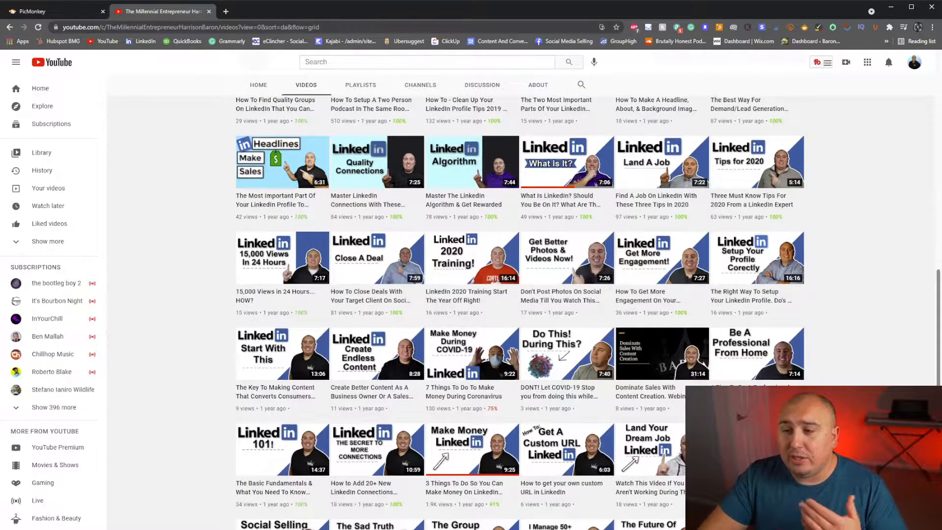
{"action": "scroll", "coordinate": [578, 382], "scroll_direction": "up", "scroll_amount": 5}
{"action": "scroll", "coordinate": [578, 382], "scroll_direction": "down", "scroll_amount": 7}
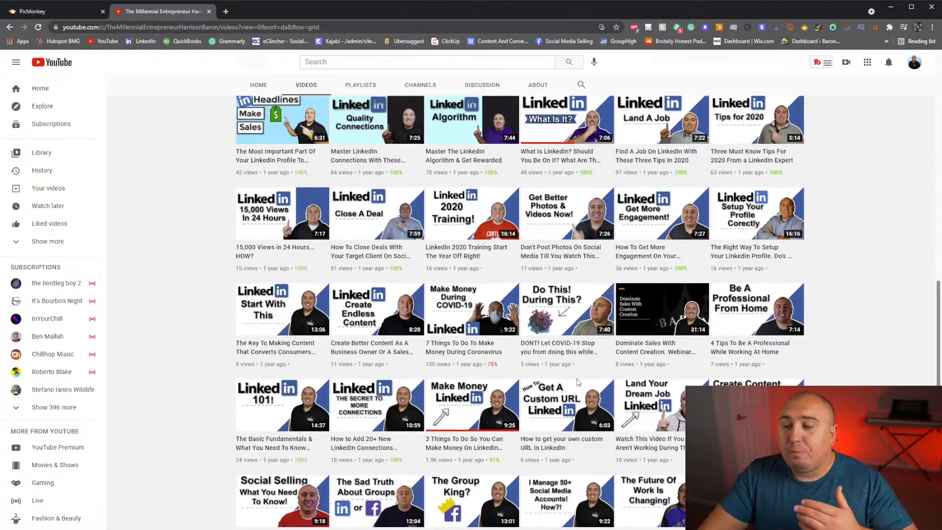
Step: Review how the thumbnail style evolves from the social media topics to the more recent business and website videos
{"action": "scroll", "coordinate": [578, 382], "scroll_direction": "down", "scroll_amount": 5}
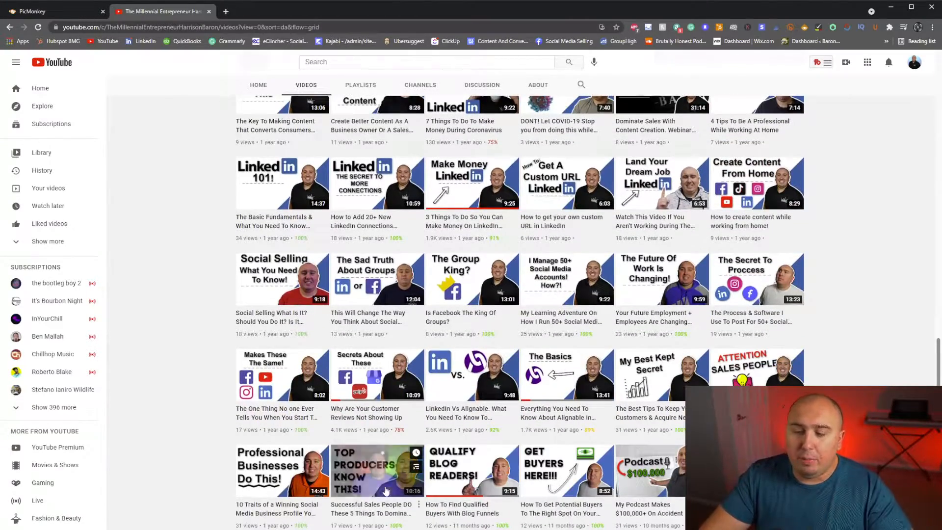
{"action": "scroll", "coordinate": [385, 491], "scroll_direction": "down", "scroll_amount": 5}
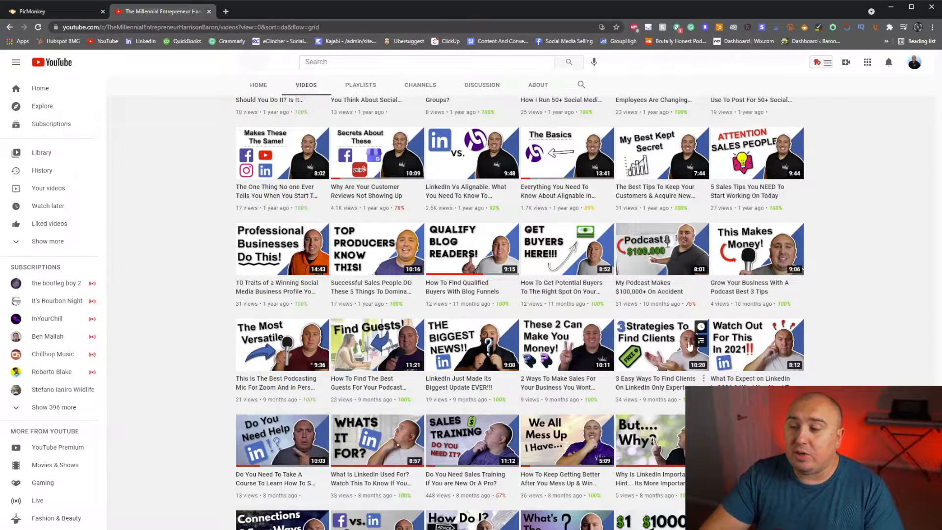
{"action": "scroll", "coordinate": [442, 454], "scroll_direction": "down", "scroll_amount": 3}
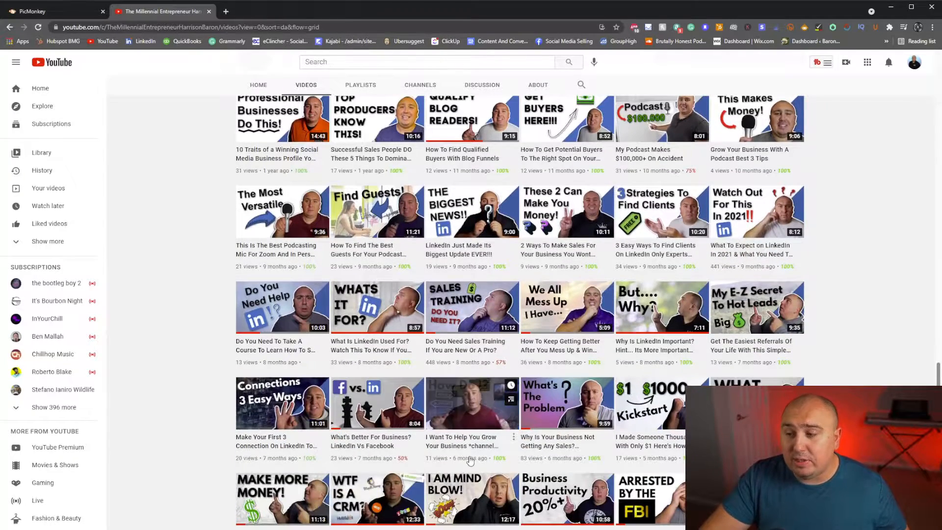
{"action": "scroll", "coordinate": [641, 408], "scroll_direction": "up", "scroll_amount": 7}
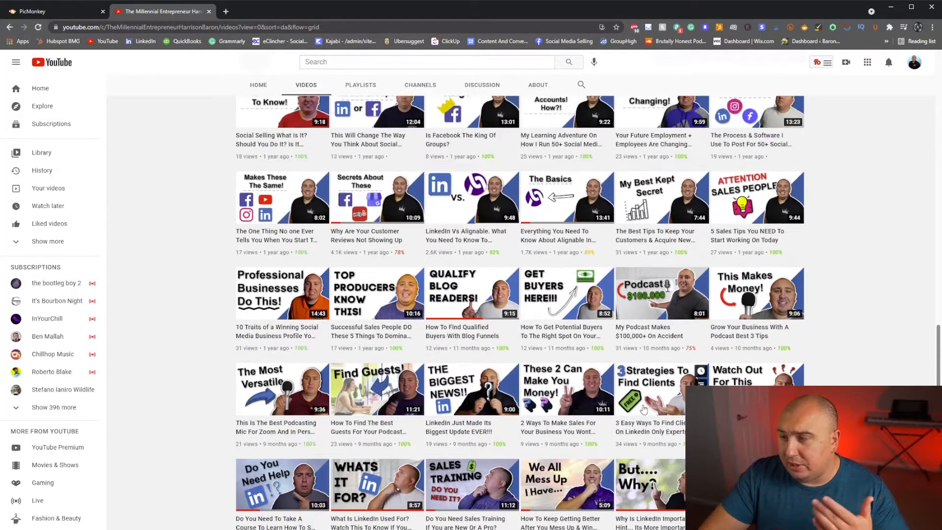
{"action": "scroll", "coordinate": [651, 415], "scroll_direction": "down", "scroll_amount": 10}
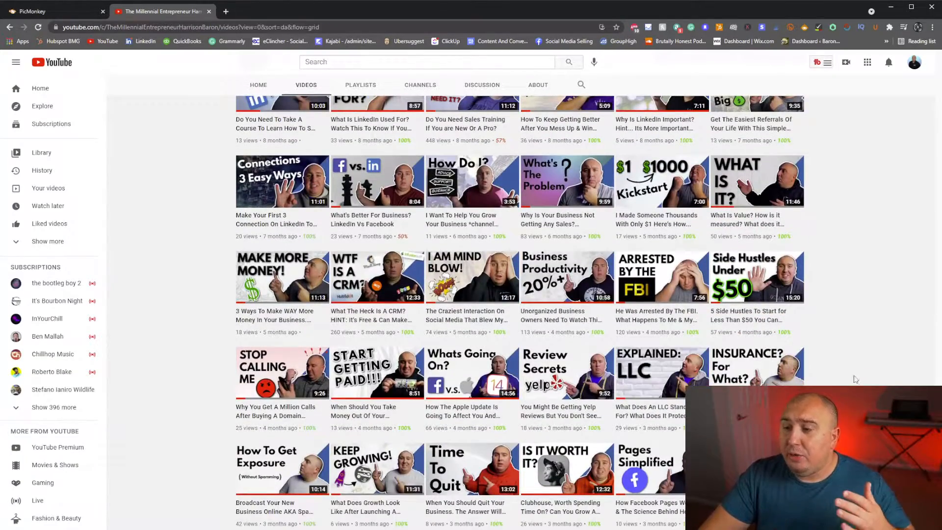
{"action": "scroll", "coordinate": [637, 412], "scroll_direction": "down", "scroll_amount": 3}
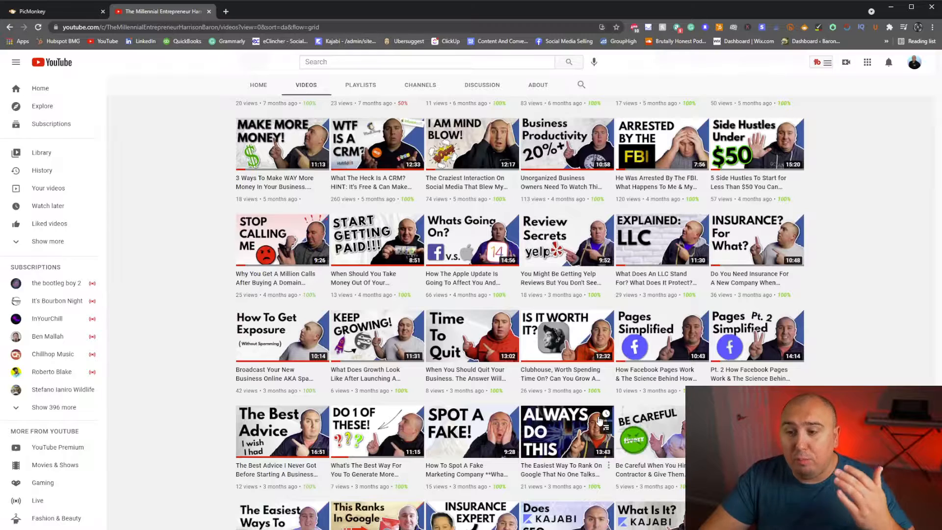
{"action": "scroll", "coordinate": [600, 420], "scroll_direction": "down", "scroll_amount": 4}
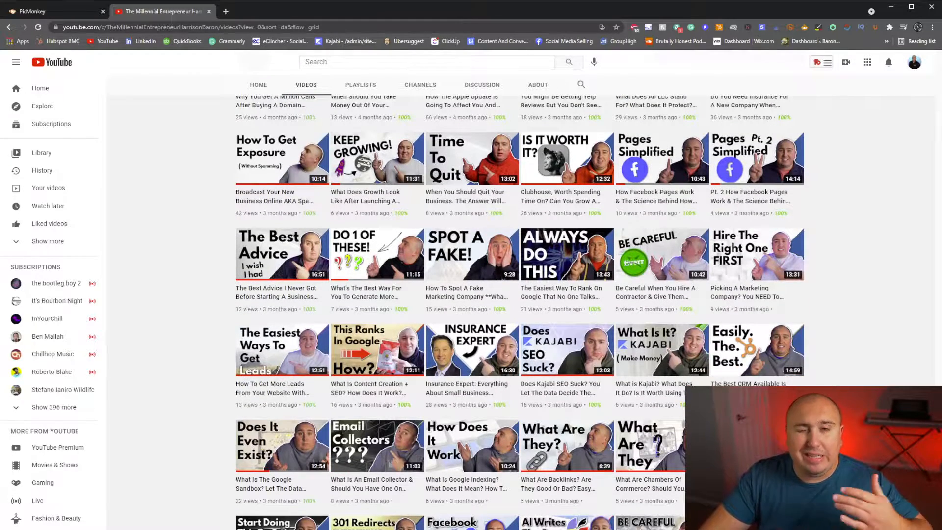
{"action": "scroll", "coordinate": [756, 377], "scroll_direction": "down", "scroll_amount": 15}
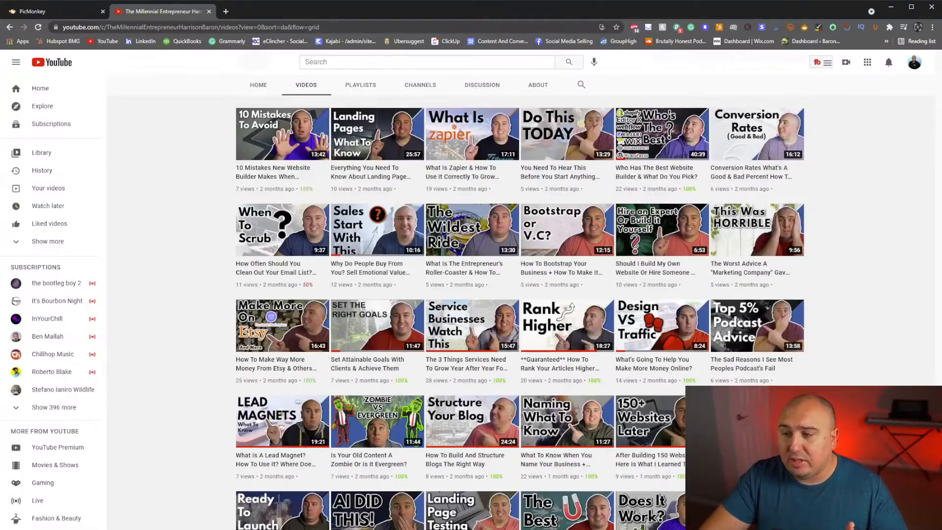
Step: Sort the channel's uploads by date added, newest first
{"action": "scroll", "coordinate": [764, 277], "scroll_direction": "up", "scroll_amount": 20}
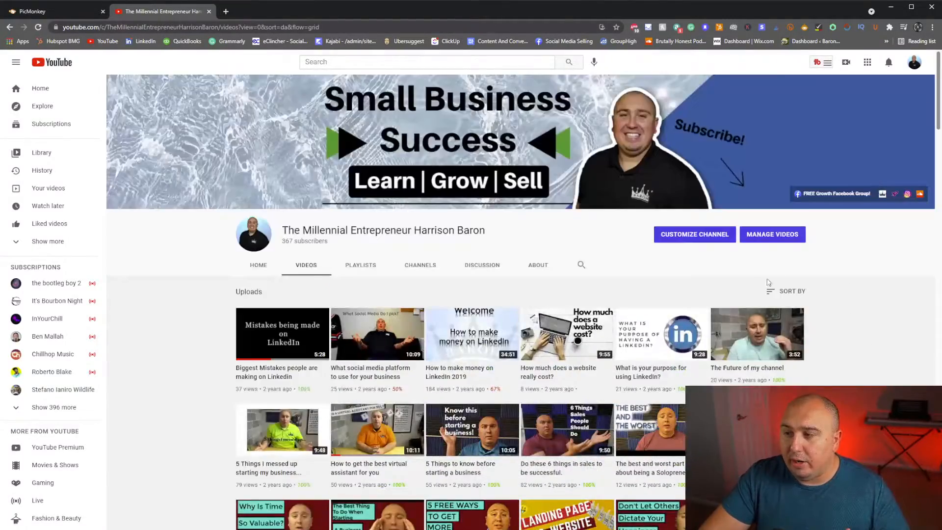
{"action": "left_click", "coordinate": [788, 294]}
{"action": "left_click", "coordinate": [771, 358]}
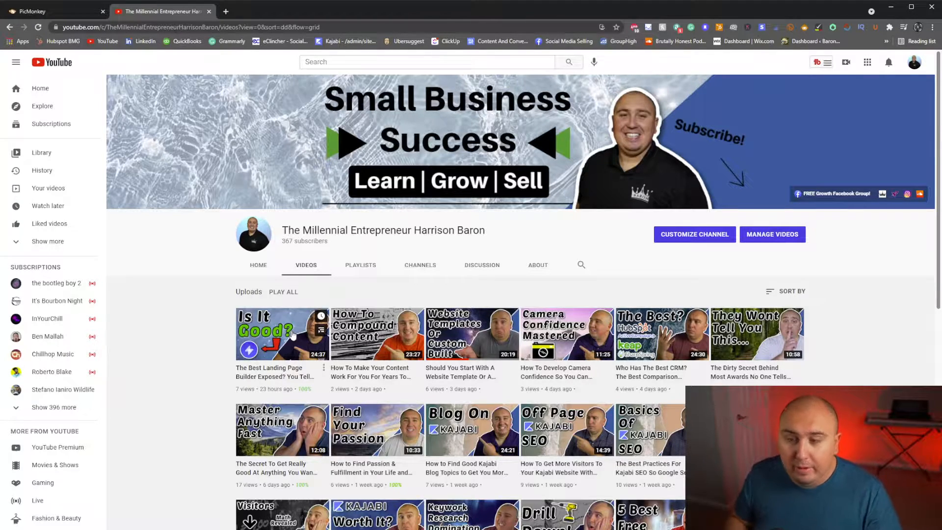
Step: Switch to PicMonkey and start a new image from Templates
{"action": "left_click", "coordinate": [71, 13]}
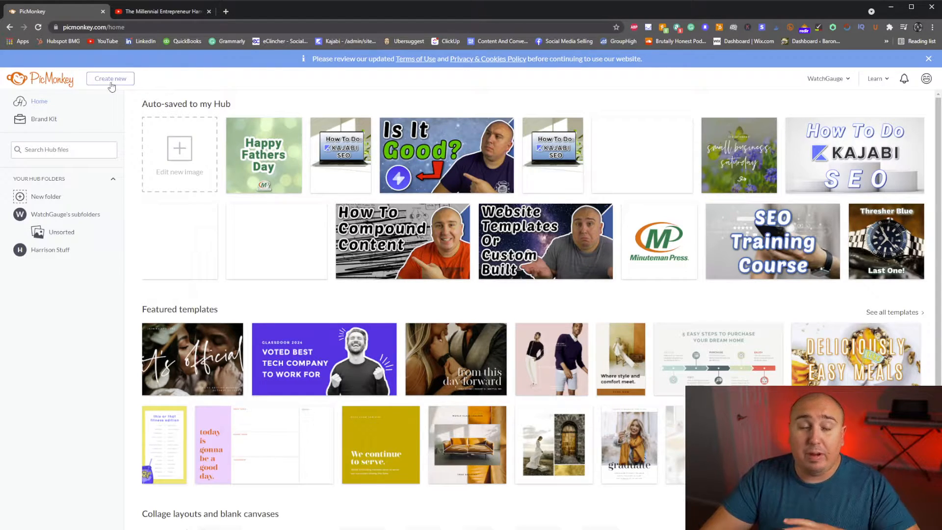
{"action": "mouse_move", "coordinate": [111, 82]}
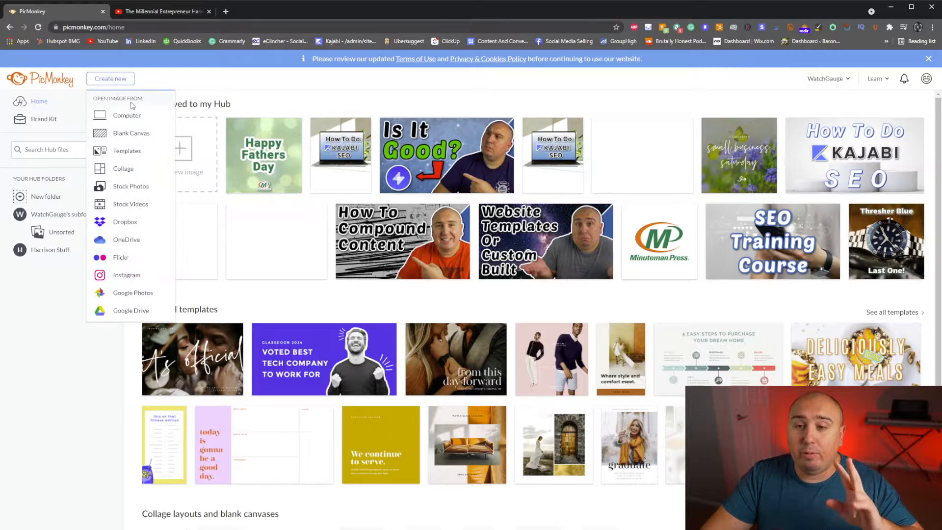
{"action": "left_click", "coordinate": [127, 152]}
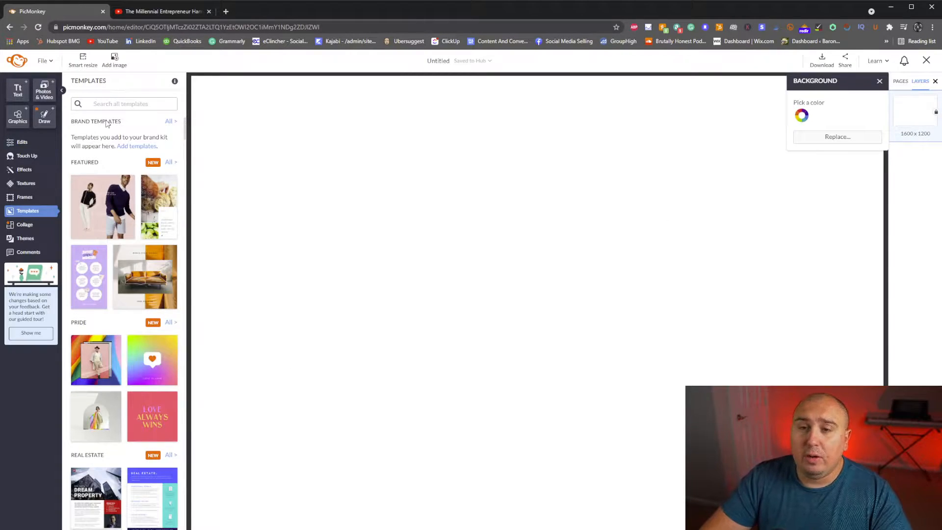
Step: Look through the suggested design types in the template search
{"action": "left_click", "coordinate": [120, 104]}
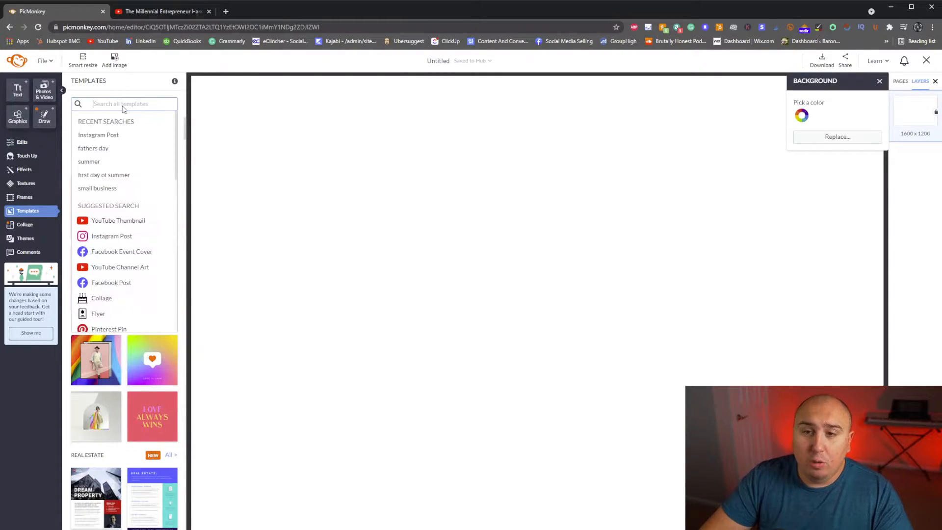
{"action": "scroll", "coordinate": [128, 237], "scroll_direction": "down", "scroll_amount": 2}
{"action": "scroll", "coordinate": [131, 239], "scroll_direction": "down", "scroll_amount": 2}
{"action": "scroll", "coordinate": [136, 239], "scroll_direction": "up", "scroll_amount": 4}
{"action": "scroll", "coordinate": [137, 250], "scroll_direction": "down", "scroll_amount": 4}
{"action": "scroll", "coordinate": [136, 270], "scroll_direction": "down", "scroll_amount": 6}
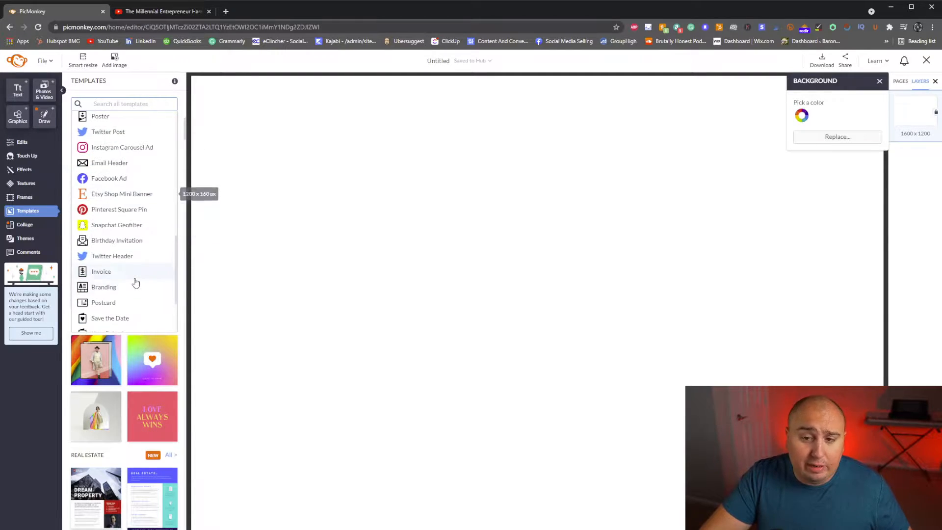
{"action": "scroll", "coordinate": [132, 297], "scroll_direction": "up", "scroll_amount": 10}
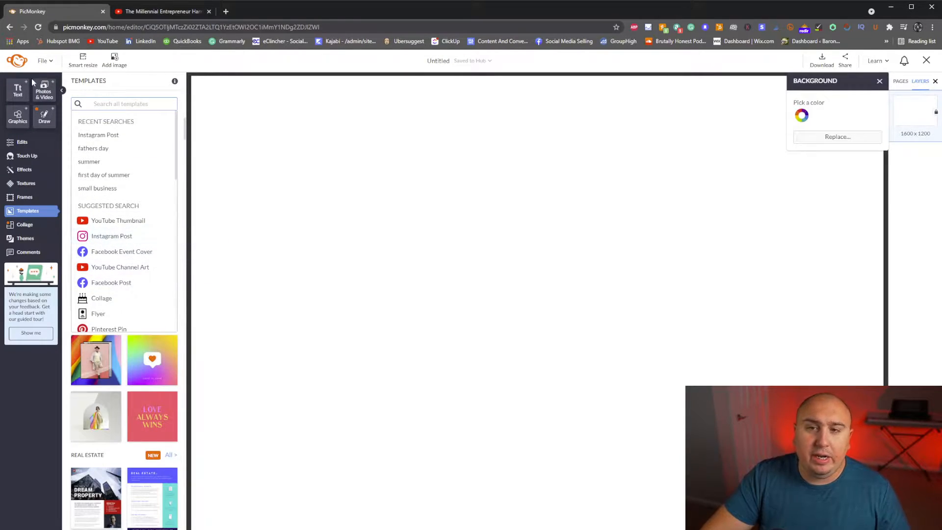
Step: Go back to the home hub, start a new blank canvas and browse the preset sizes from social media to print formats
{"action": "left_click", "coordinate": [26, 65]}
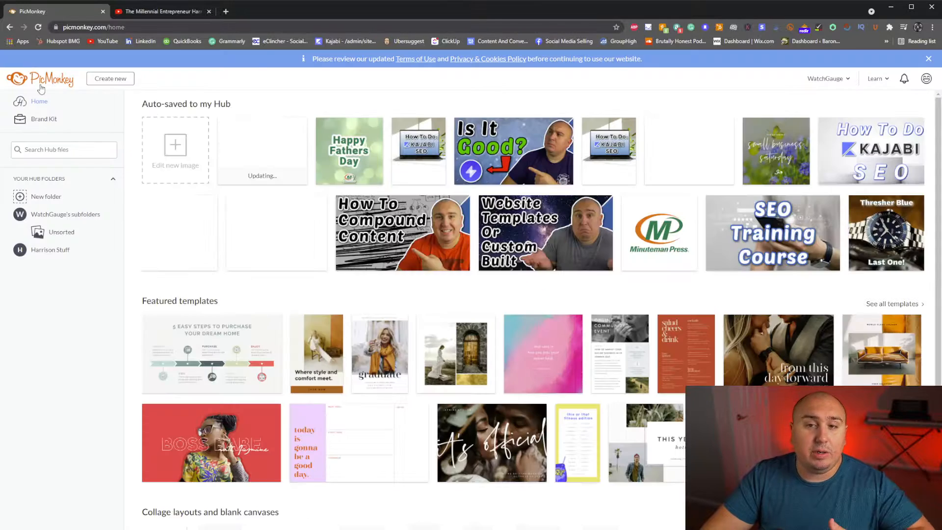
{"action": "left_click", "coordinate": [105, 79]}
{"action": "left_click", "coordinate": [125, 134]}
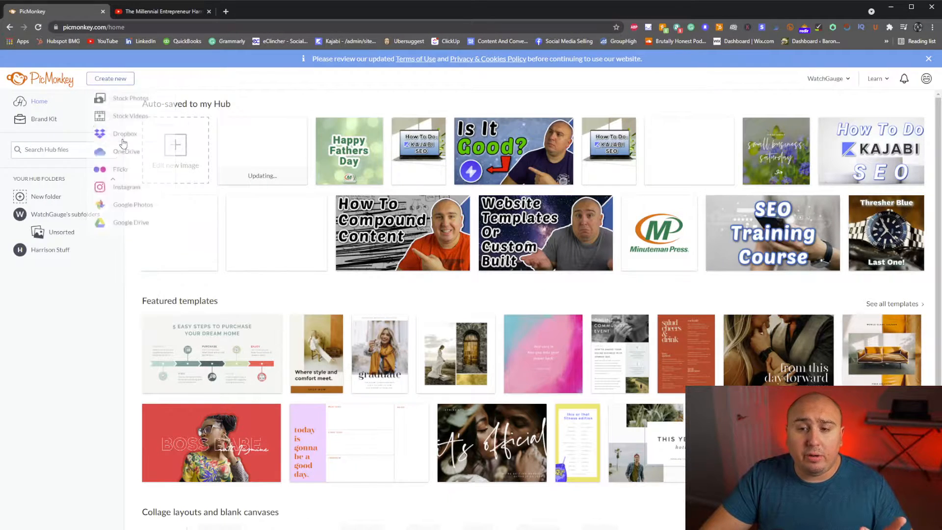
{"action": "scroll", "coordinate": [355, 385], "scroll_direction": "down", "scroll_amount": 15}
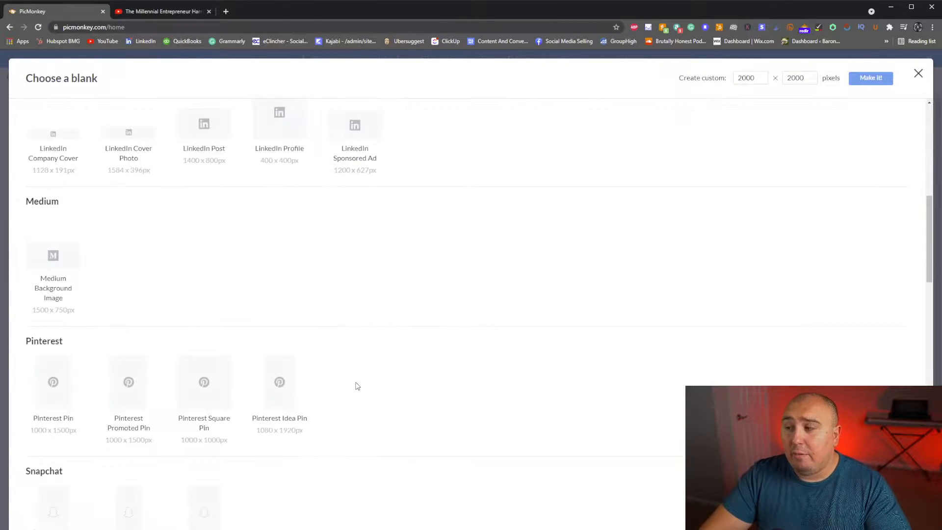
{"action": "scroll", "coordinate": [356, 382], "scroll_direction": "down", "scroll_amount": 15}
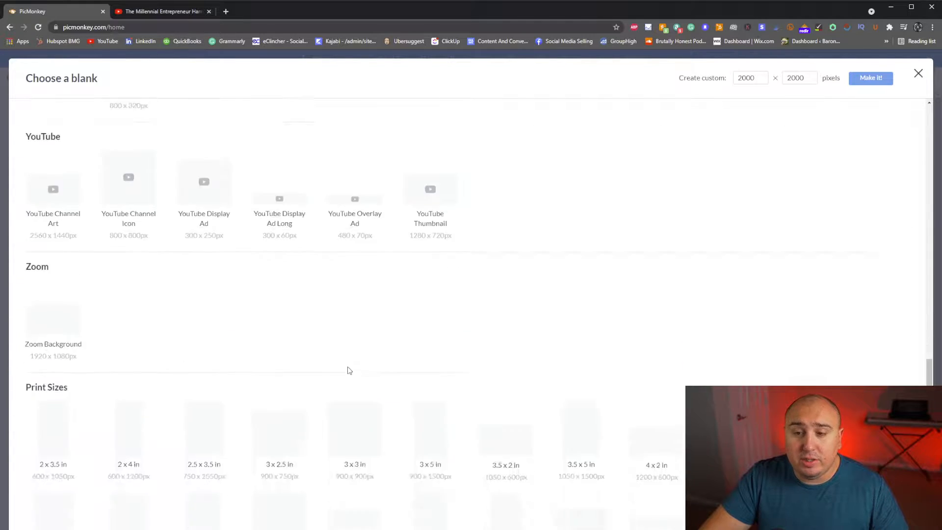
{"action": "scroll", "coordinate": [445, 343], "scroll_direction": "down", "scroll_amount": 10}
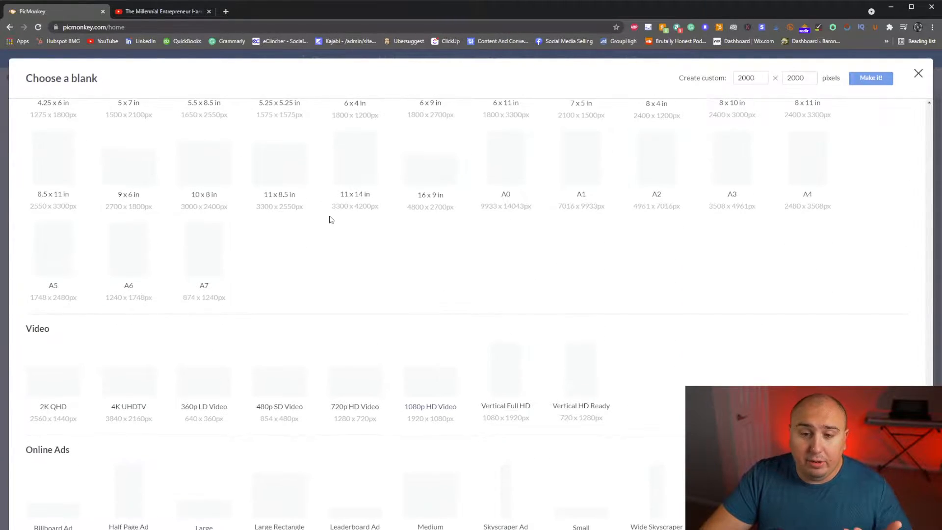
{"action": "scroll", "coordinate": [343, 354], "scroll_direction": "down", "scroll_amount": 3}
{"action": "scroll", "coordinate": [130, 347], "scroll_direction": "down", "scroll_amount": 3}
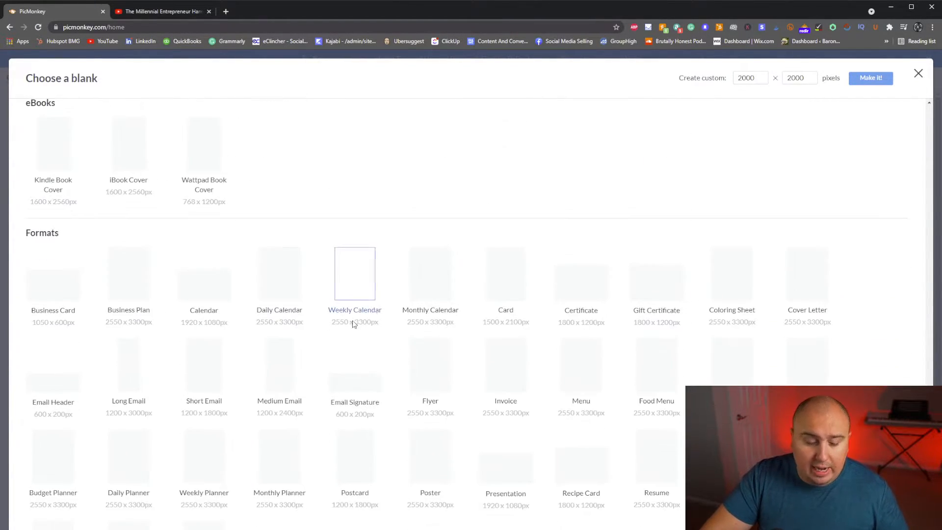
Step: Find "youtube" among the blank canvas presets, examine the YouTube Thumbnail size and close the size chooser
{"action": "key", "text": "ctrl+f"}
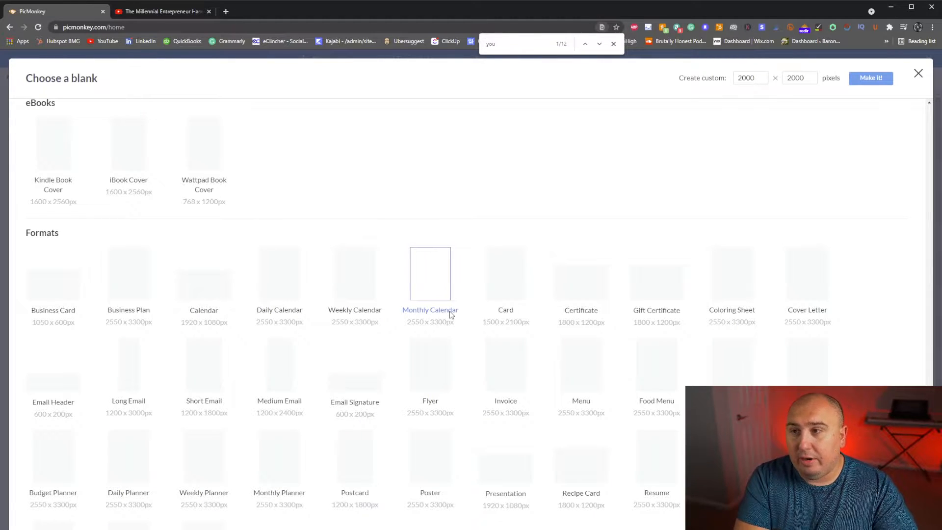
{"action": "type", "text": "youtube"}
{"action": "scroll", "coordinate": [687, 252], "scroll_direction": "up", "scroll_amount": 12}
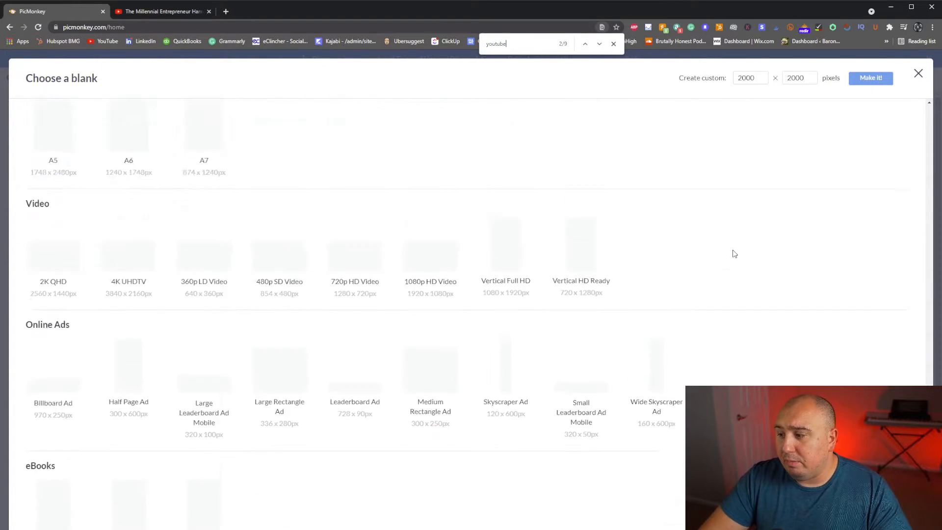
{"action": "left_click", "coordinate": [585, 45]}
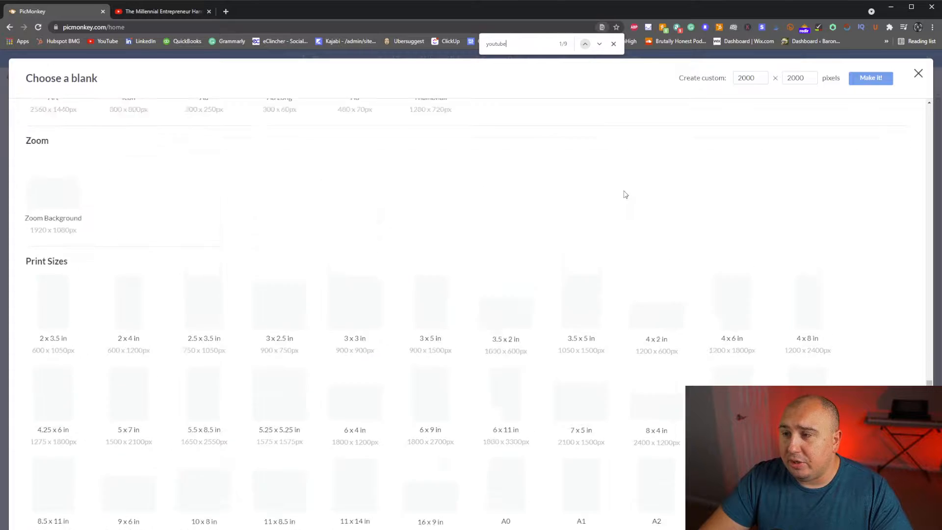
{"action": "scroll", "coordinate": [400, 414], "scroll_direction": "down", "scroll_amount": 5}
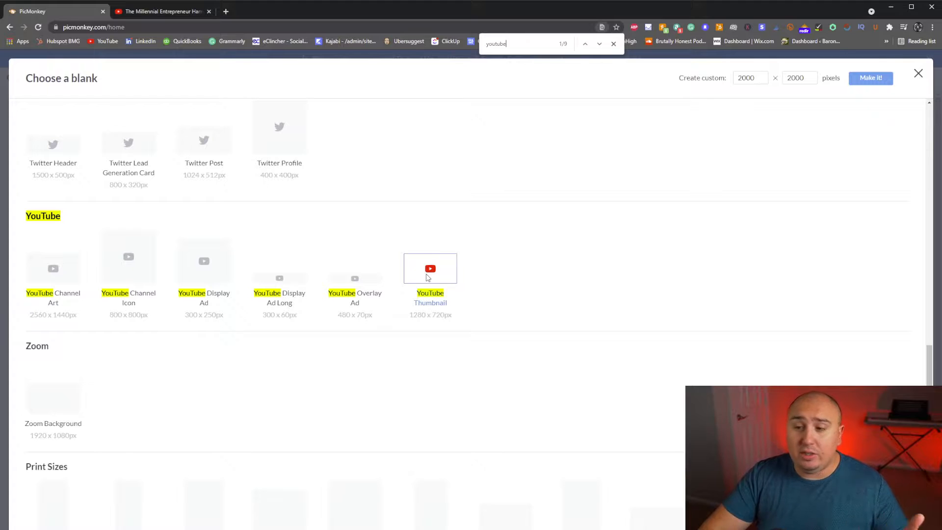
{"action": "left_click", "coordinate": [917, 73]}
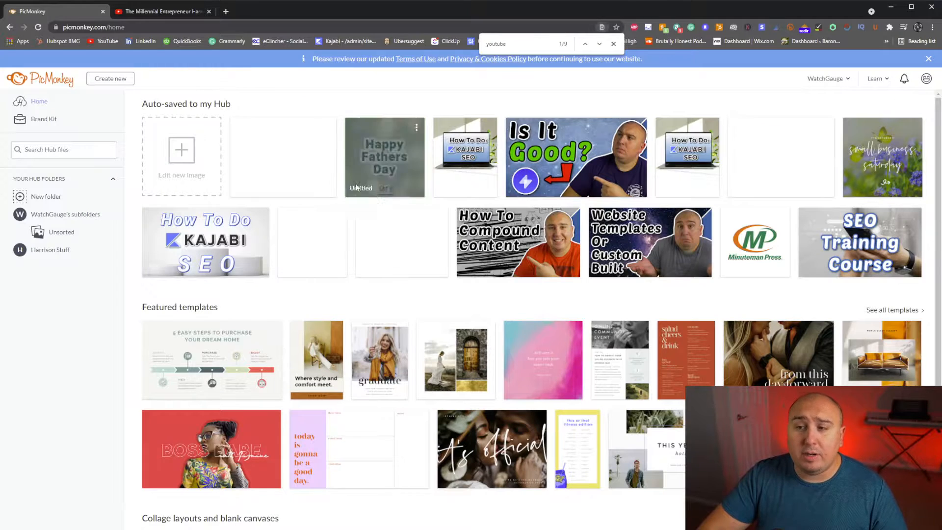
Step: Create a new image from Templates and filter the templates to the suggested YouTube Thumbnail type
{"action": "left_click", "coordinate": [113, 79]}
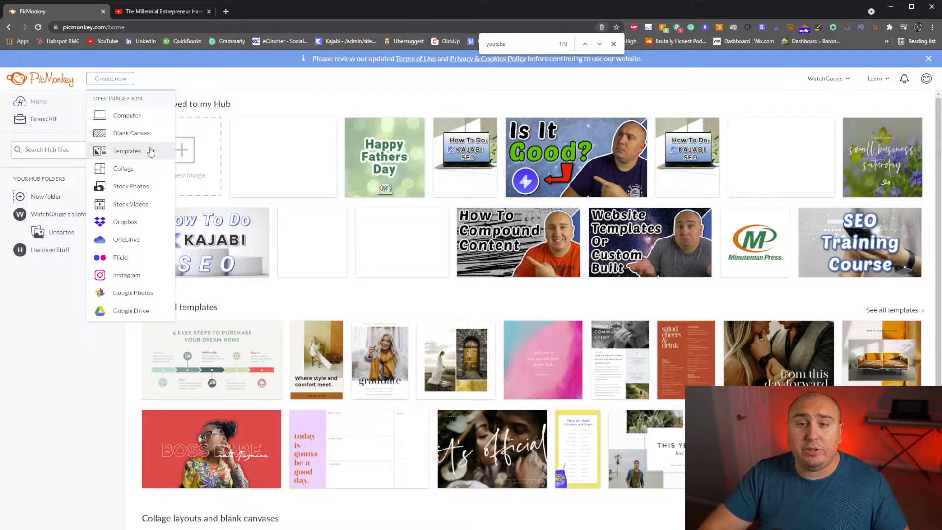
{"action": "left_click", "coordinate": [150, 152]}
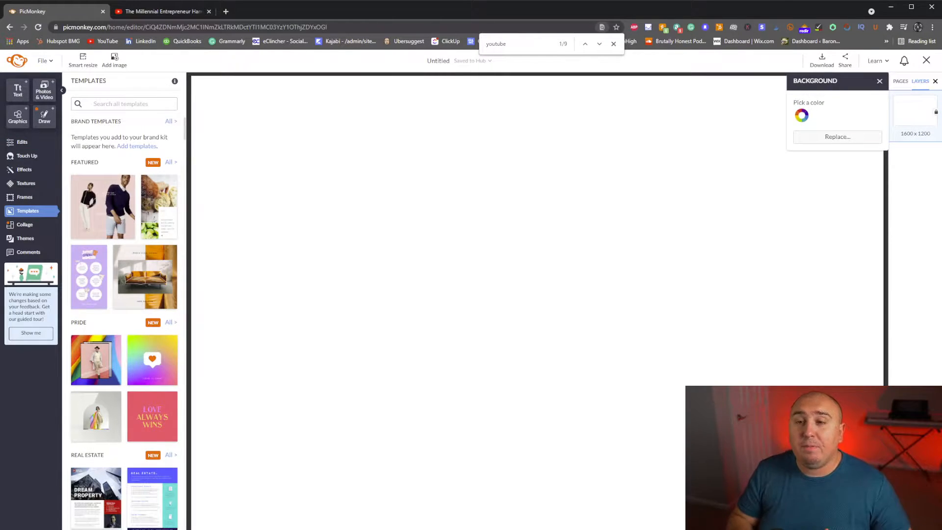
{"action": "left_click", "coordinate": [139, 105]}
{"action": "left_click", "coordinate": [113, 220]}
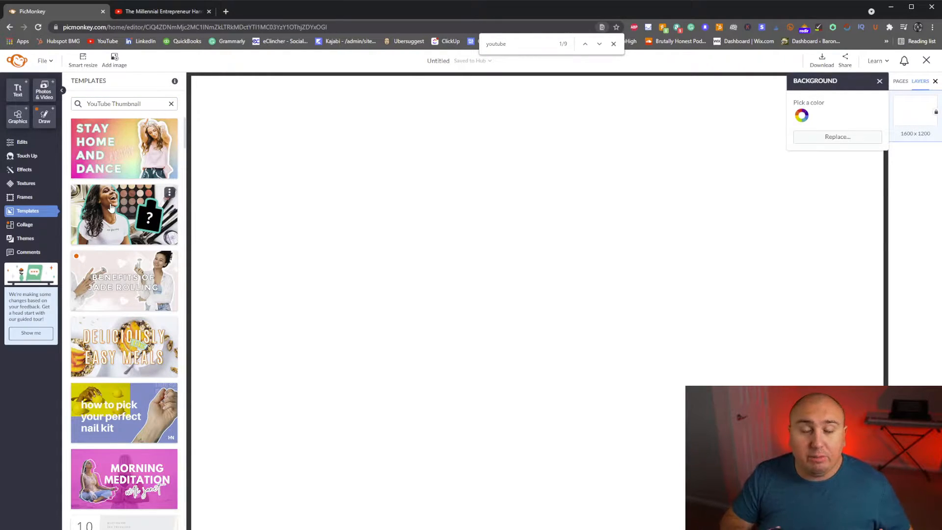
Step: Browse the YouTube Thumbnail templates to examine their text, photo and cut-out styles
{"action": "scroll", "coordinate": [131, 308], "scroll_direction": "down", "scroll_amount": 5}
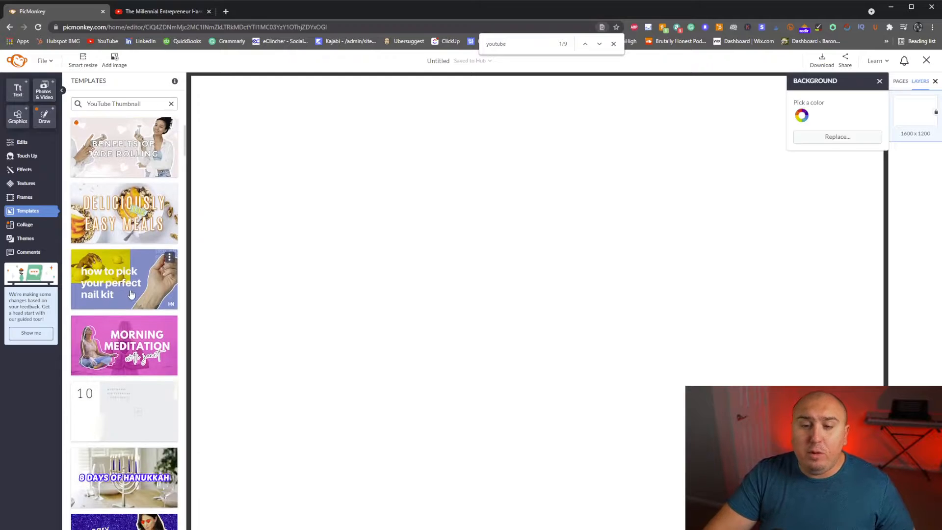
{"action": "scroll", "coordinate": [131, 308], "scroll_direction": "down", "scroll_amount": 1}
{"action": "scroll", "coordinate": [132, 361], "scroll_direction": "down", "scroll_amount": 4}
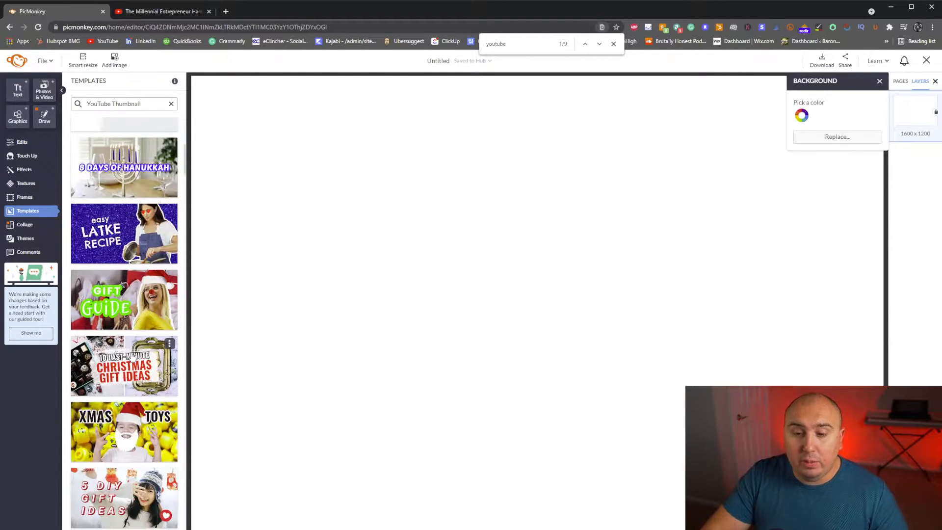
{"action": "scroll", "coordinate": [133, 361], "scroll_direction": "down", "scroll_amount": 2}
{"action": "scroll", "coordinate": [133, 355], "scroll_direction": "down", "scroll_amount": 3}
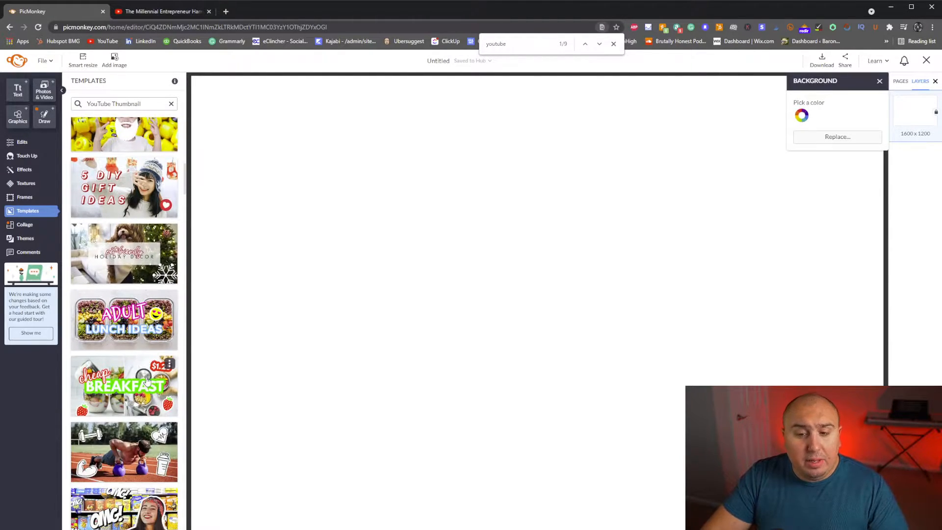
{"action": "scroll", "coordinate": [140, 402], "scroll_direction": "down", "scroll_amount": 3}
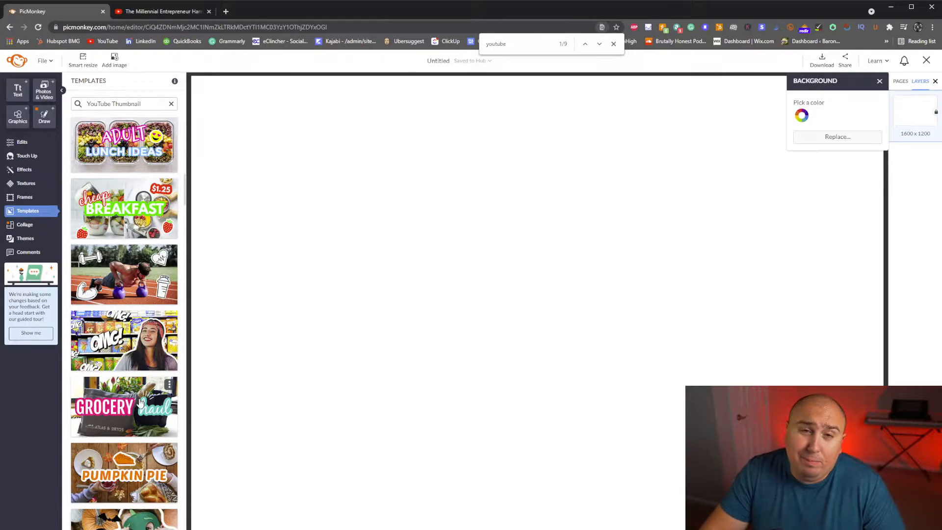
{"action": "scroll", "coordinate": [142, 400], "scroll_direction": "down", "scroll_amount": 2}
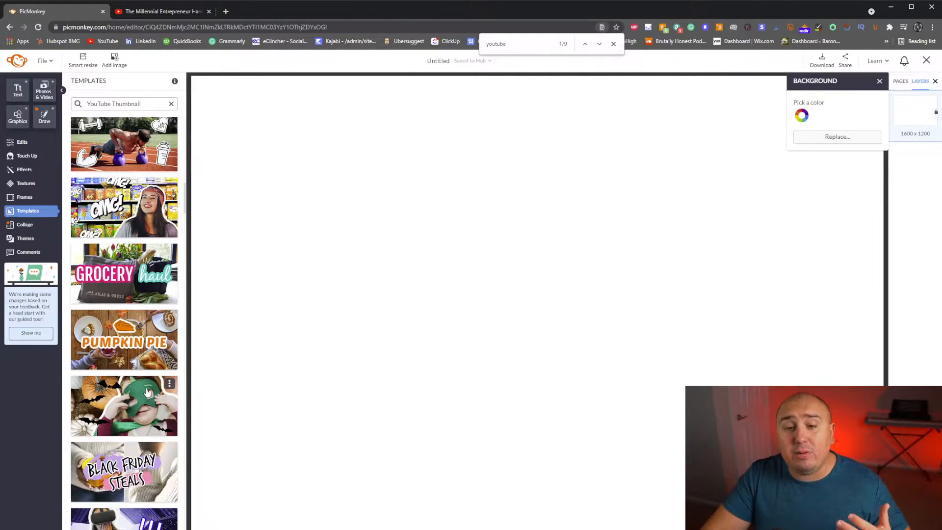
{"action": "scroll", "coordinate": [147, 390], "scroll_direction": "down", "scroll_amount": 9}
{"action": "scroll", "coordinate": [153, 376], "scroll_direction": "down", "scroll_amount": 3}
{"action": "scroll", "coordinate": [156, 303], "scroll_direction": "down", "scroll_amount": 12}
{"action": "scroll", "coordinate": [156, 302], "scroll_direction": "down", "scroll_amount": 20}
{"action": "scroll", "coordinate": [156, 299], "scroll_direction": "down", "scroll_amount": 20}
{"action": "scroll", "coordinate": [157, 305], "scroll_direction": "down", "scroll_amount": 15}
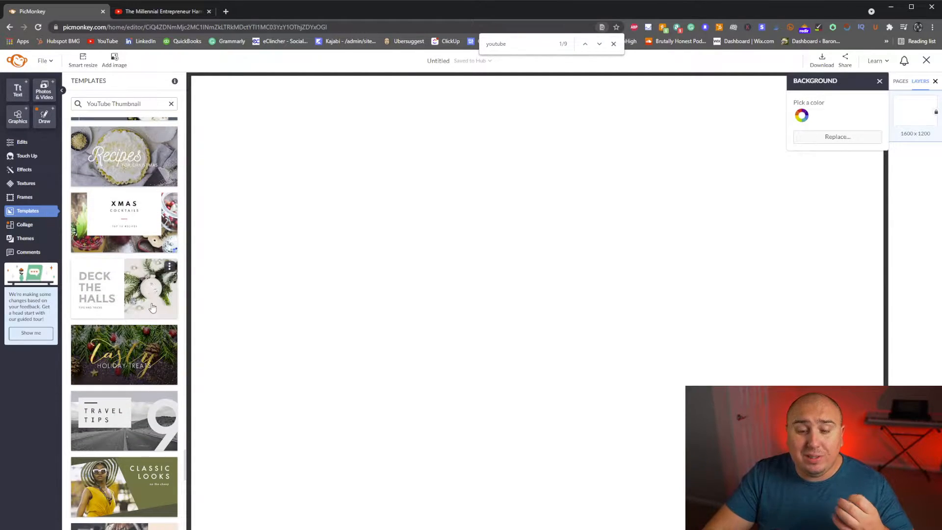
Step: Open the channel owner's personal website in a new browser tab and go to its blog
{"action": "left_click", "coordinate": [226, 11]}
{"action": "type", "text": "ha"}
{"action": "key", "text": "Return"}
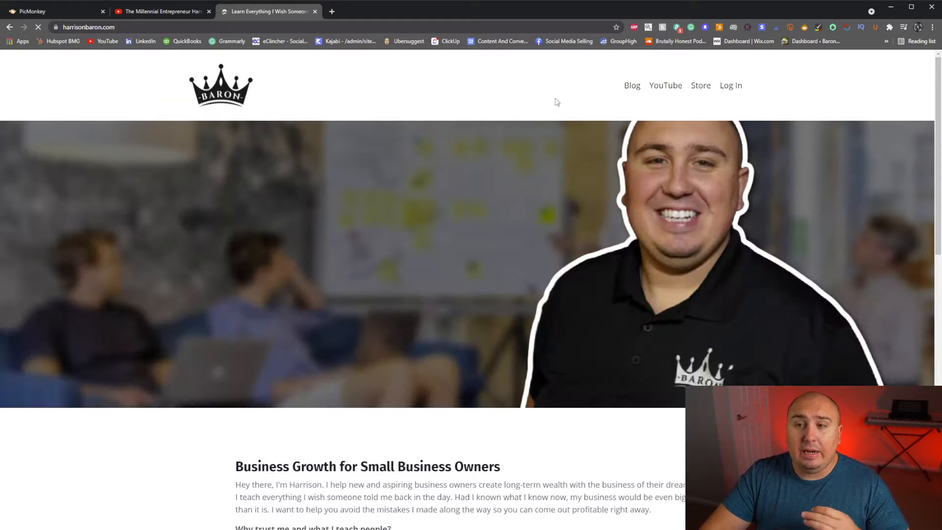
{"action": "left_click", "coordinate": [631, 86]}
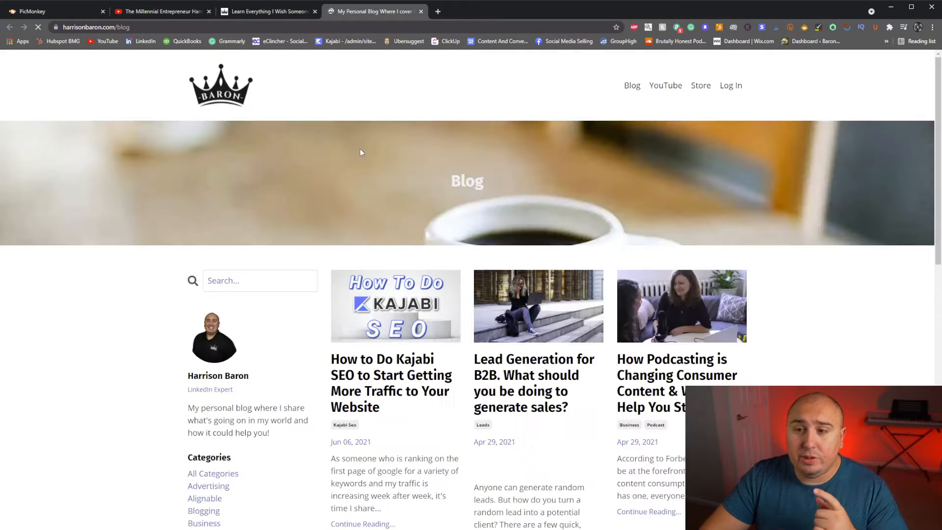
Step: Review the header images of the blog posts on pages 1 and 2, and open page 3
{"action": "scroll", "coordinate": [614, 239], "scroll_direction": "down", "scroll_amount": 15}
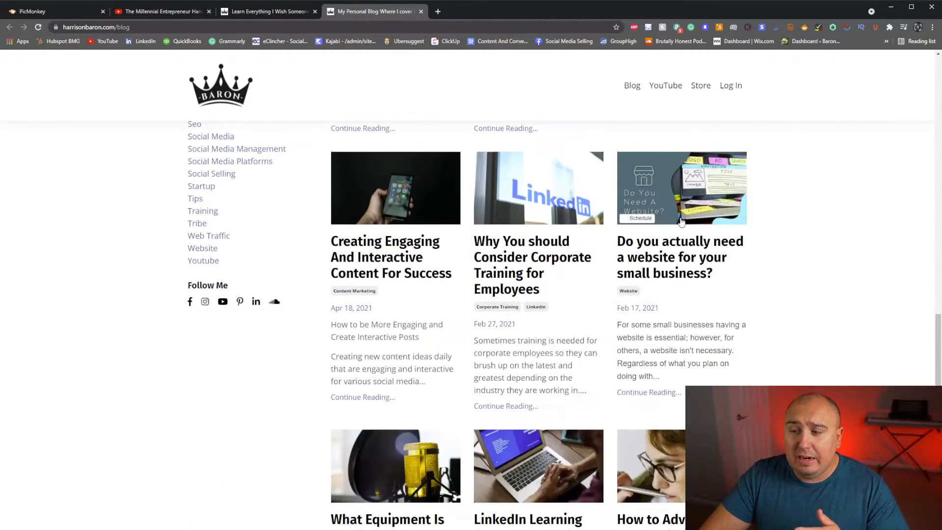
{"action": "scroll", "coordinate": [682, 218], "scroll_direction": "down", "scroll_amount": 3}
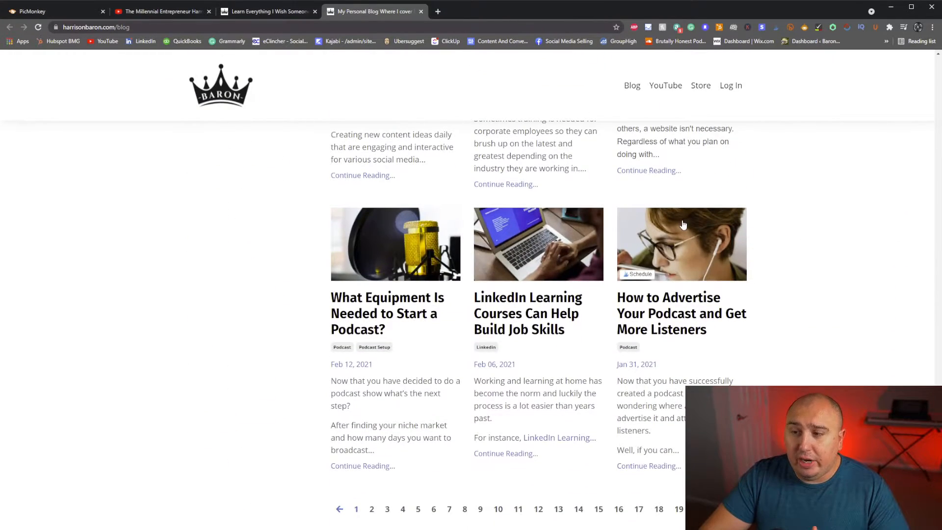
{"action": "left_click", "coordinate": [372, 513]}
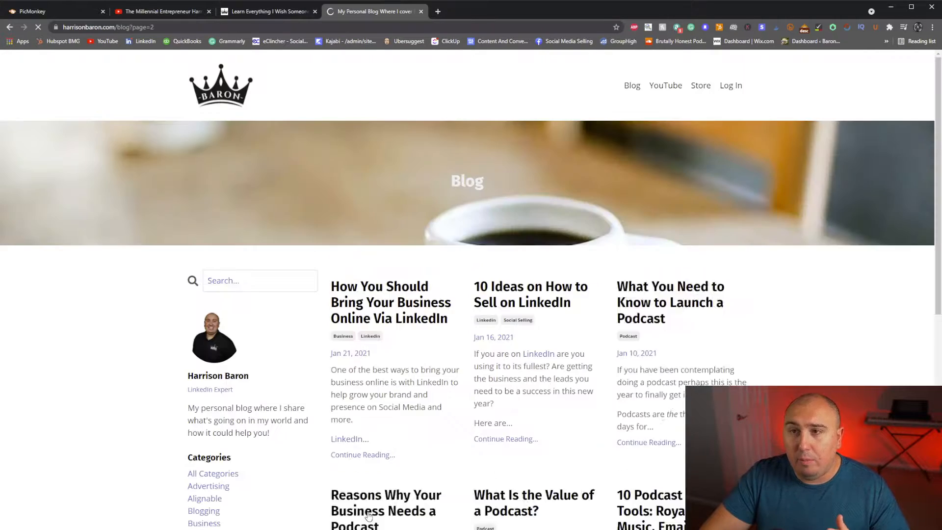
{"action": "scroll", "coordinate": [382, 465], "scroll_direction": "down", "scroll_amount": 5}
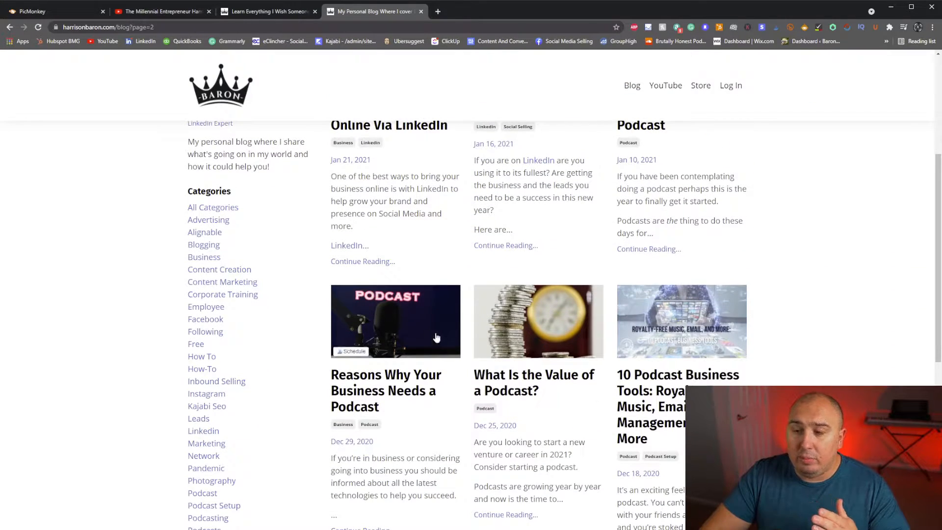
{"action": "scroll", "coordinate": [573, 316], "scroll_direction": "down", "scroll_amount": 4}
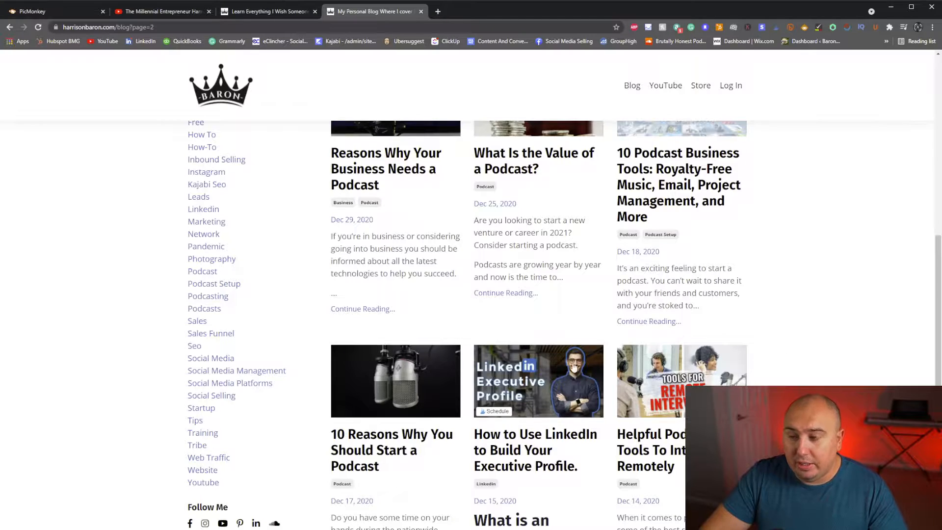
{"action": "scroll", "coordinate": [534, 438], "scroll_direction": "down", "scroll_amount": 6}
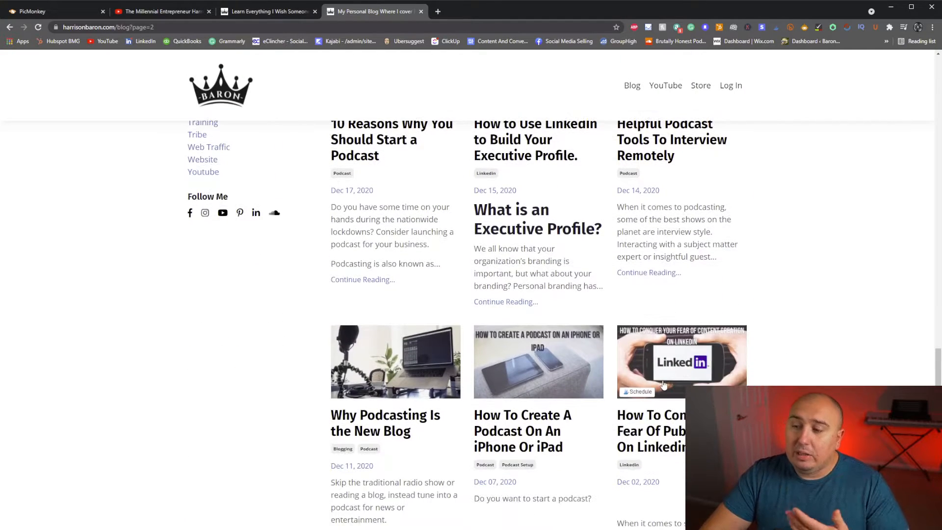
{"action": "scroll", "coordinate": [511, 393], "scroll_direction": "down", "scroll_amount": 3}
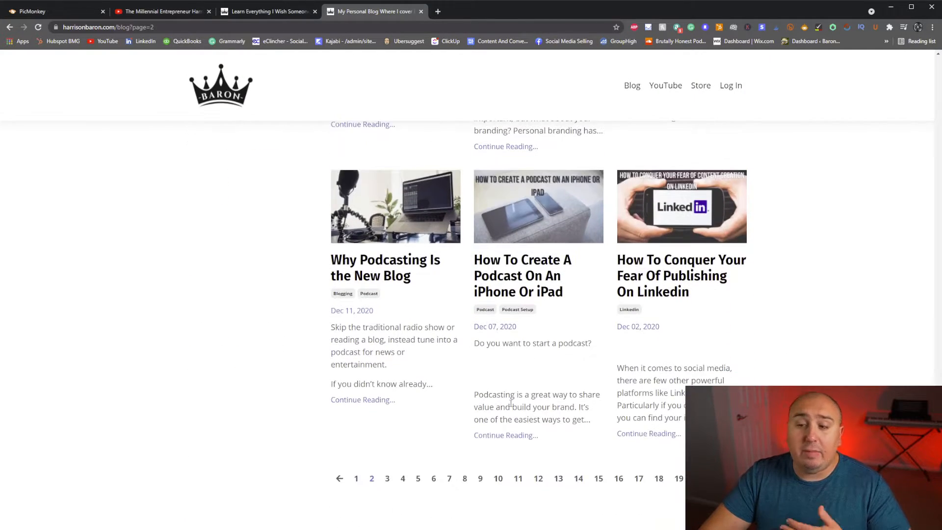
{"action": "left_click", "coordinate": [387, 478]}
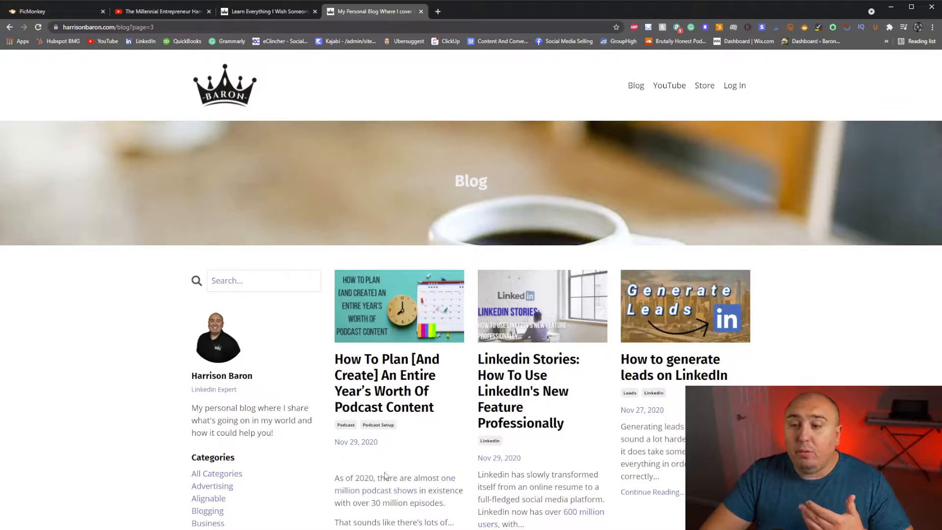
Step: Switch back to PicMonkey and examine more YouTube Thumbnail templates further down the list
{"action": "left_click", "coordinate": [15, 3]}
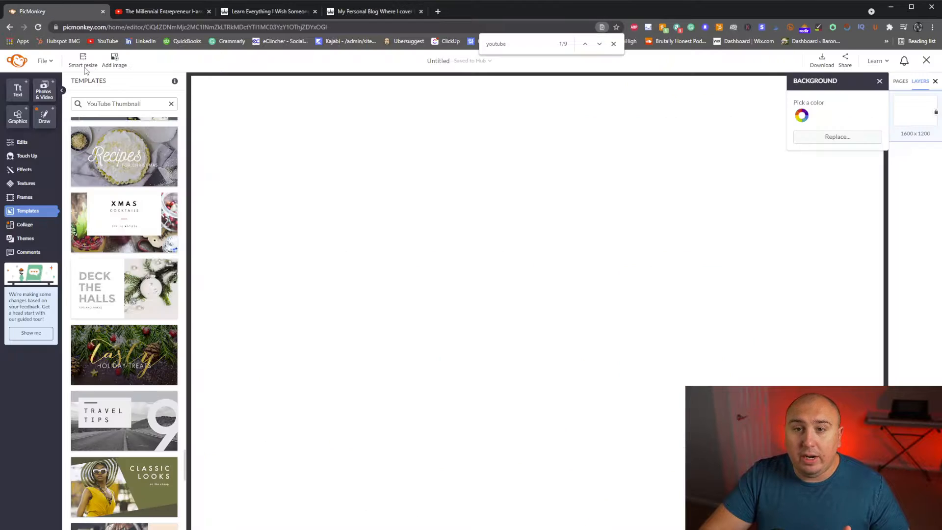
{"action": "scroll", "coordinate": [123, 271], "scroll_direction": "down", "scroll_amount": 5}
{"action": "scroll", "coordinate": [123, 272], "scroll_direction": "down", "scroll_amount": 4}
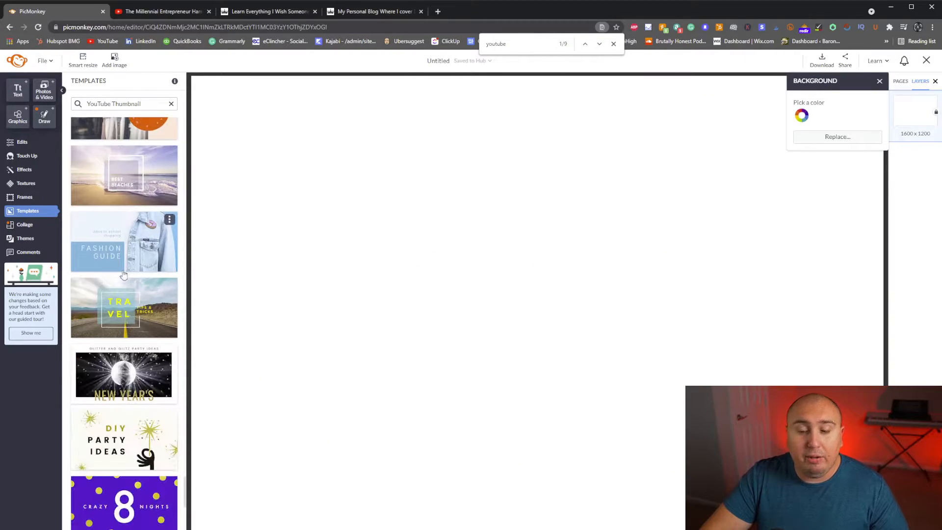
Step: Apply the "Wonder Woman Workout" YouTube Thumbnail template to the blank canvas
{"action": "scroll", "coordinate": [127, 289], "scroll_direction": "down", "scroll_amount": 3}
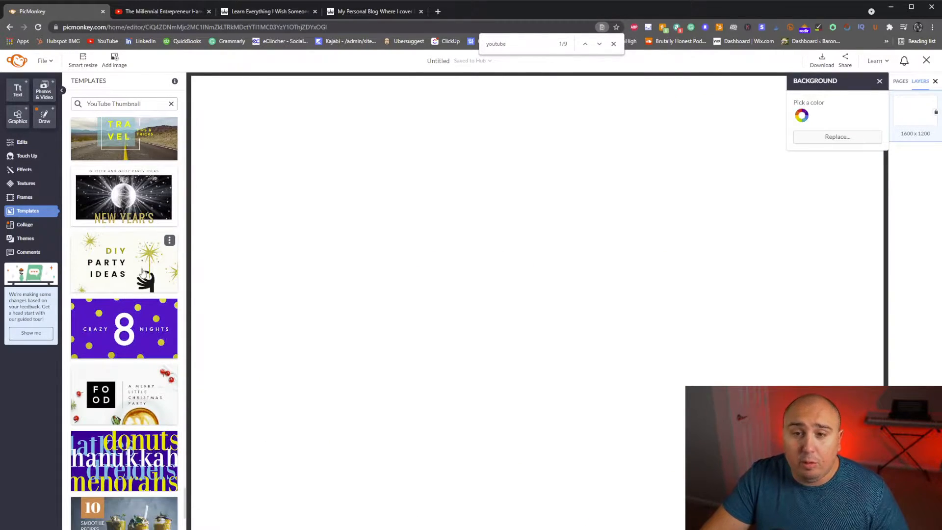
{"action": "scroll", "coordinate": [133, 295], "scroll_direction": "down", "scroll_amount": 7}
{"action": "scroll", "coordinate": [147, 373], "scroll_direction": "down", "scroll_amount": 3}
{"action": "scroll", "coordinate": [156, 449], "scroll_direction": "down", "scroll_amount": 3}
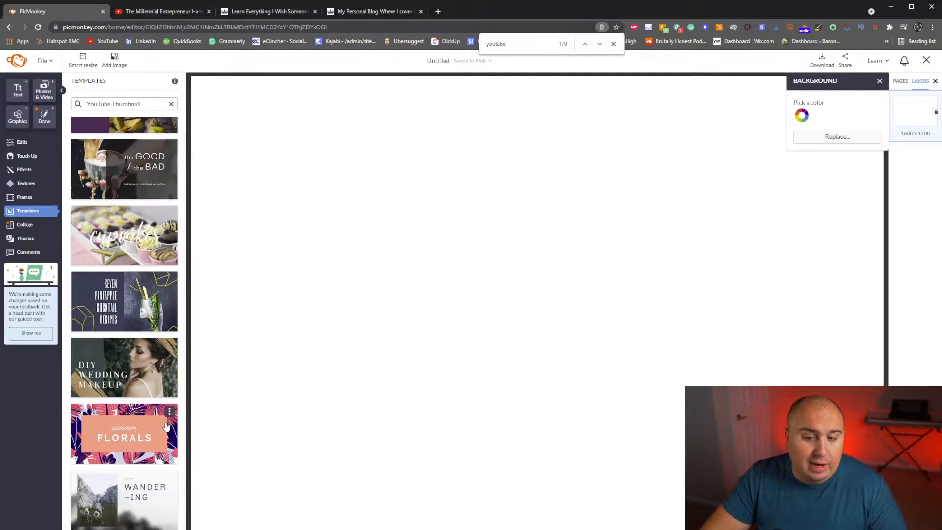
{"action": "scroll", "coordinate": [156, 449], "scroll_direction": "down", "scroll_amount": 3}
{"action": "scroll", "coordinate": [144, 434], "scroll_direction": "down", "scroll_amount": 3}
{"action": "scroll", "coordinate": [141, 430], "scroll_direction": "down", "scroll_amount": 2}
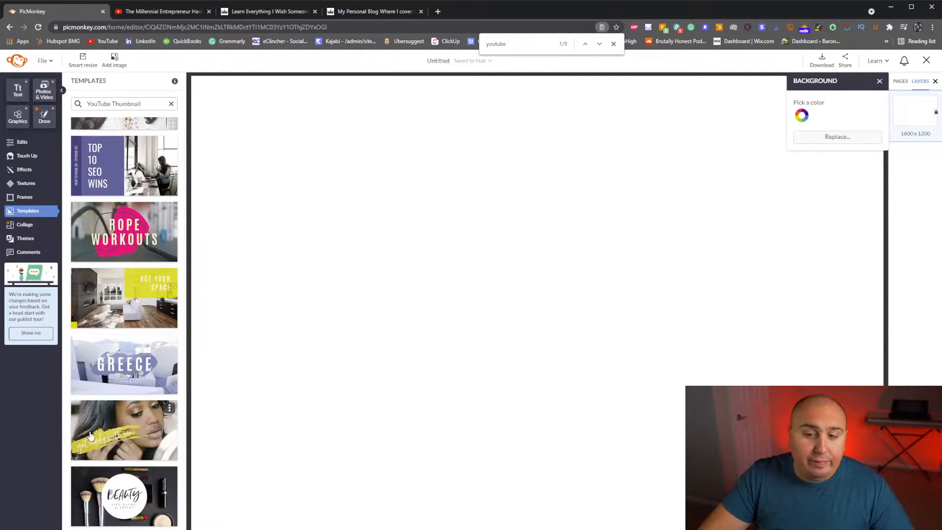
{"action": "scroll", "coordinate": [125, 466], "scroll_direction": "down", "scroll_amount": 3}
{"action": "scroll", "coordinate": [124, 466], "scroll_direction": "down", "scroll_amount": 3}
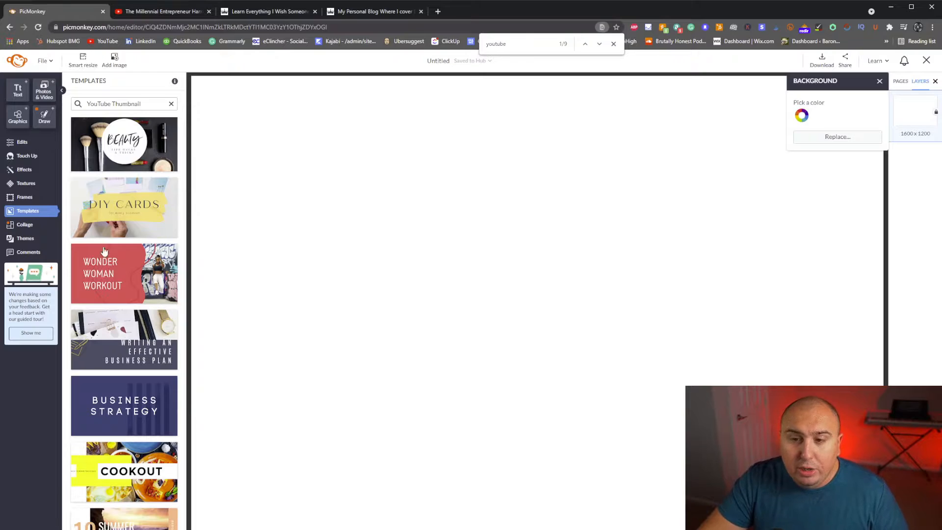
{"action": "left_click", "coordinate": [105, 287]}
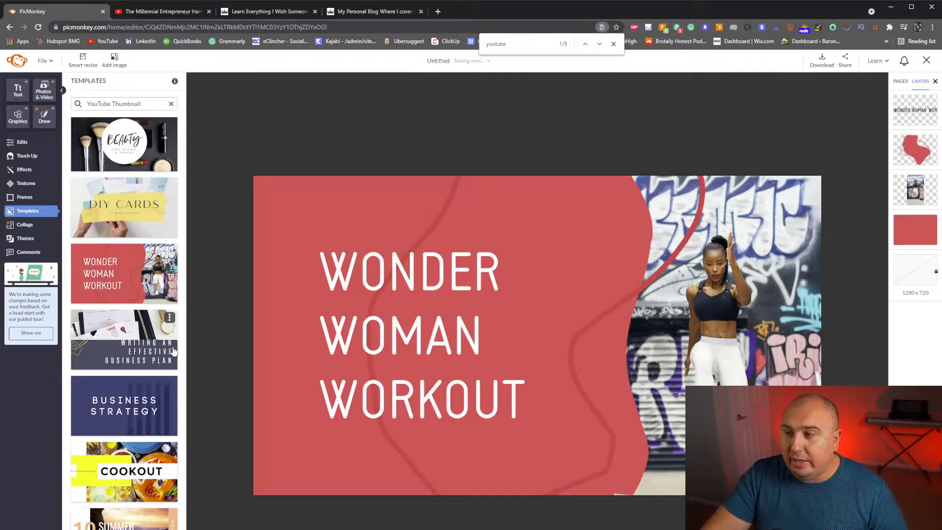
Step: Shift the workout photo slightly left and delete it from the template, keeping the red shape and the text
{"action": "left_click", "coordinate": [916, 193]}
{"action": "left_click_drag", "start_coordinate": [753, 333], "coordinate": [724, 333]}
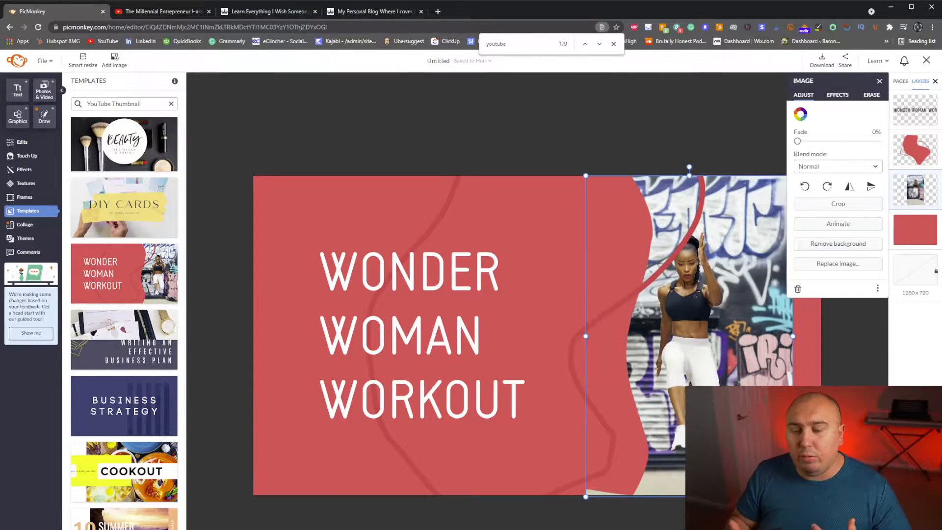
{"action": "left_click", "coordinate": [916, 150]}
{"action": "left_click", "coordinate": [915, 191]}
{"action": "key", "text": "Delete"}
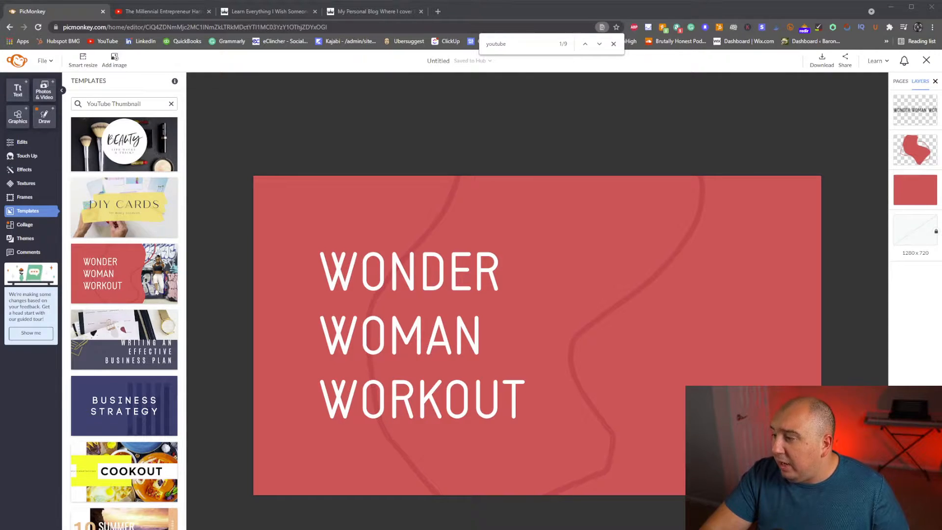
Step: Add the portrait photo from the computer to the canvas and remove its background
{"action": "left_click_drag", "start_coordinate": [686, 529], "coordinate": [628, 499]}
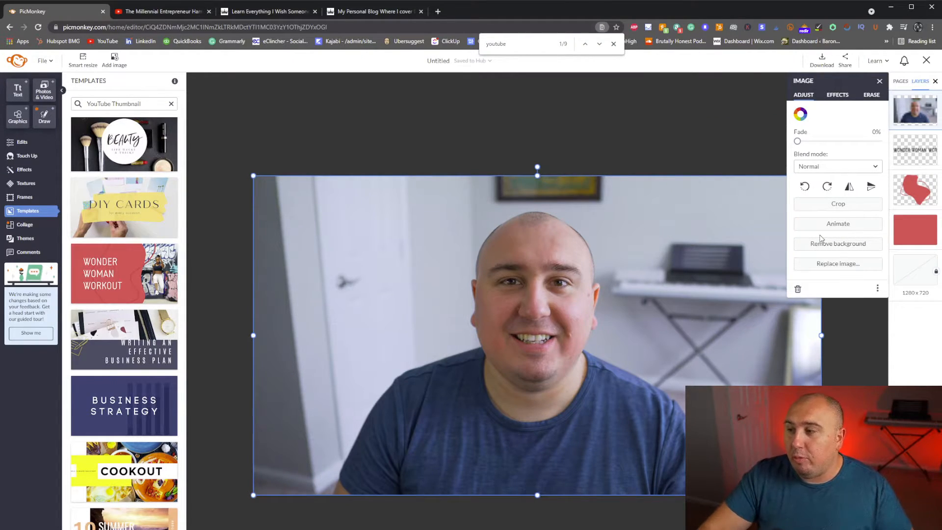
{"action": "left_click", "coordinate": [838, 244]}
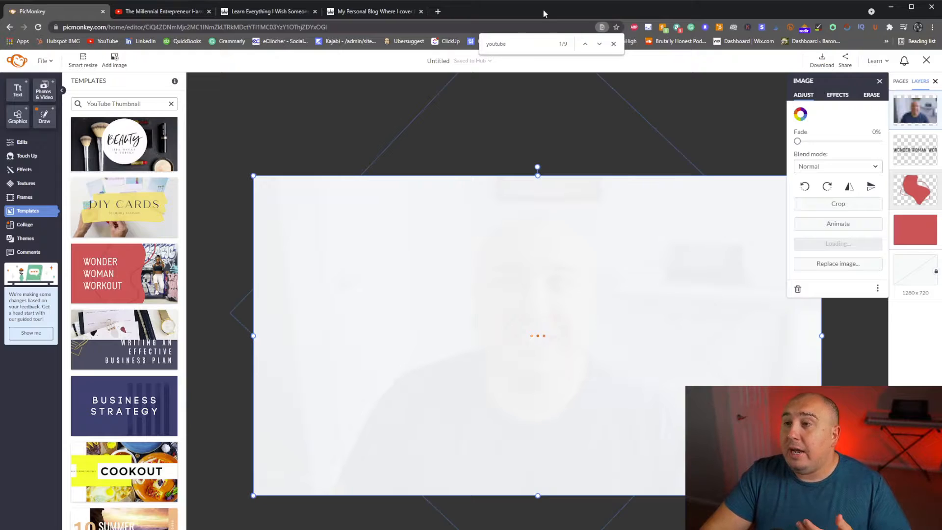
Step: Open remove.bg in a new browser tab and examine its subscription and pay-as-you-go pricing
{"action": "left_click", "coordinate": [440, 12]}
{"action": "type", "text": "remove"}
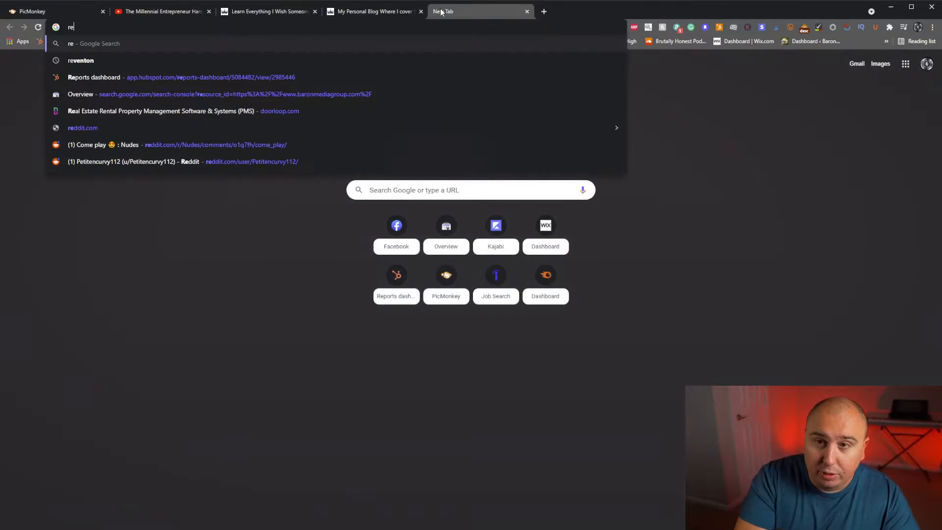
{"action": "type", "text": ".bg"}
{"action": "key", "text": "Return"}
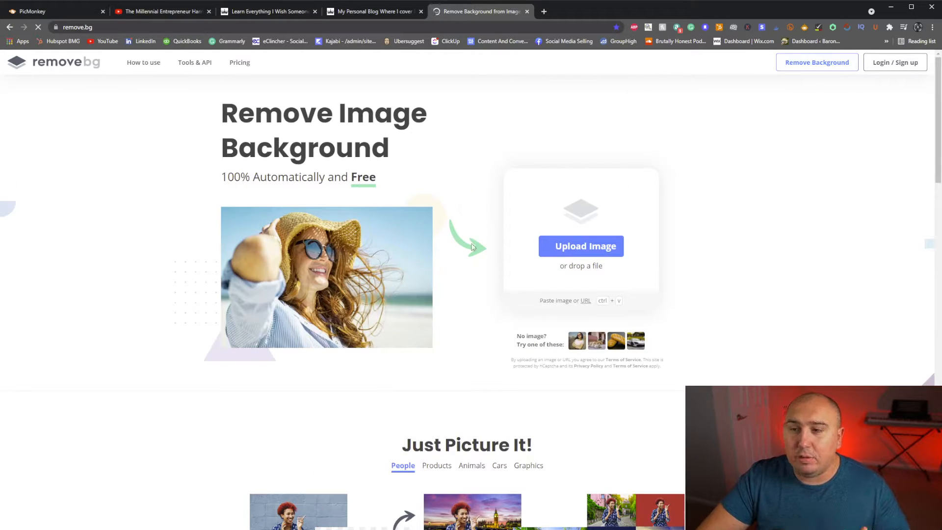
{"action": "left_click", "coordinate": [237, 69]}
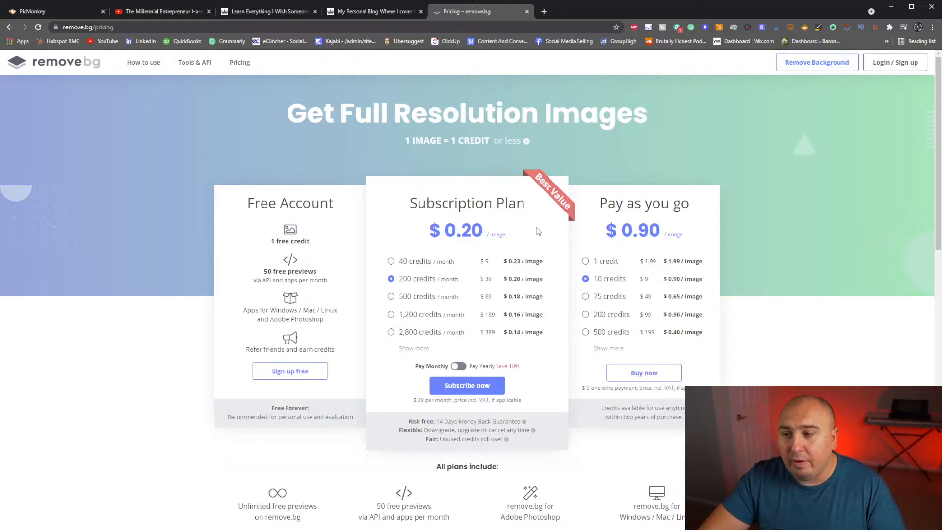
{"action": "left_click", "coordinate": [639, 365]}
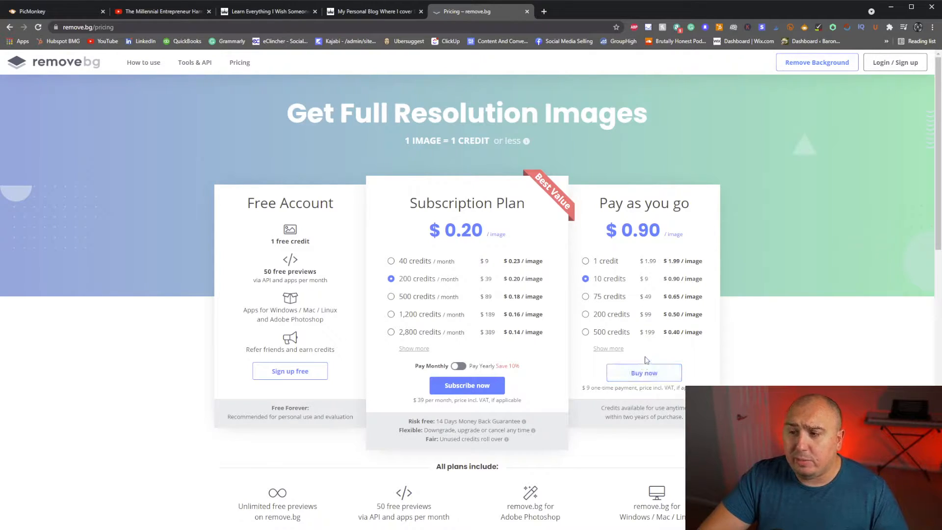
{"action": "scroll", "coordinate": [270, 277], "scroll_direction": "down", "scroll_amount": 4}
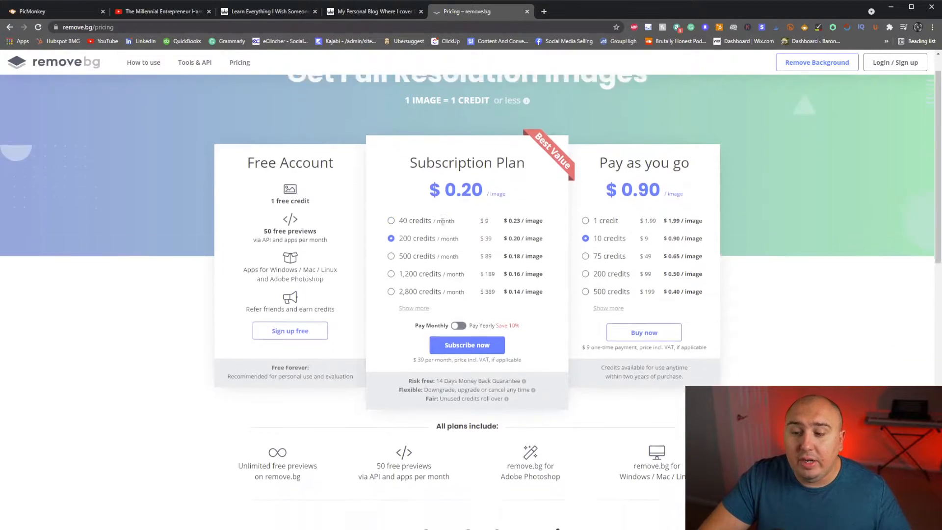
{"action": "scroll", "coordinate": [270, 276], "scroll_direction": "up", "scroll_amount": 4}
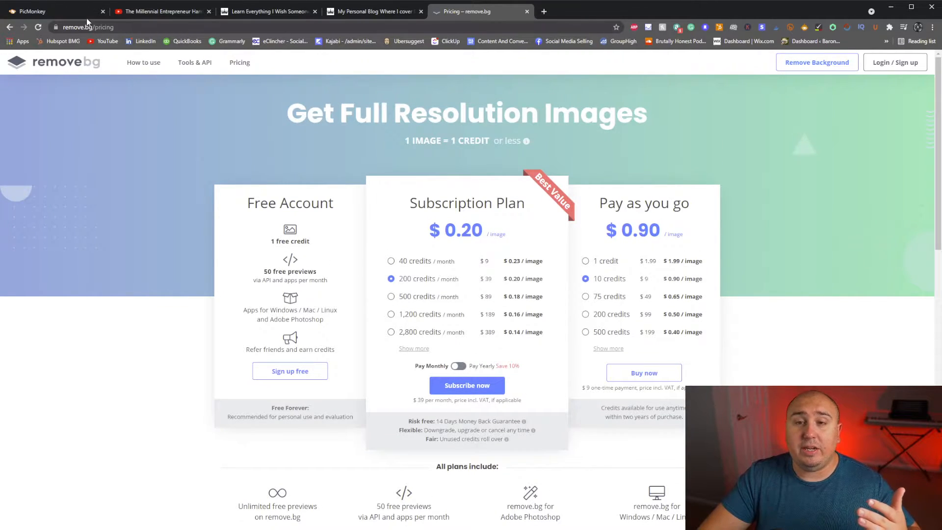
Step: Switch back to PicMonkey, move the portrait cut-out to the right half of the design and place its layer beneath the red wavy shape
{"action": "left_click", "coordinate": [73, 12]}
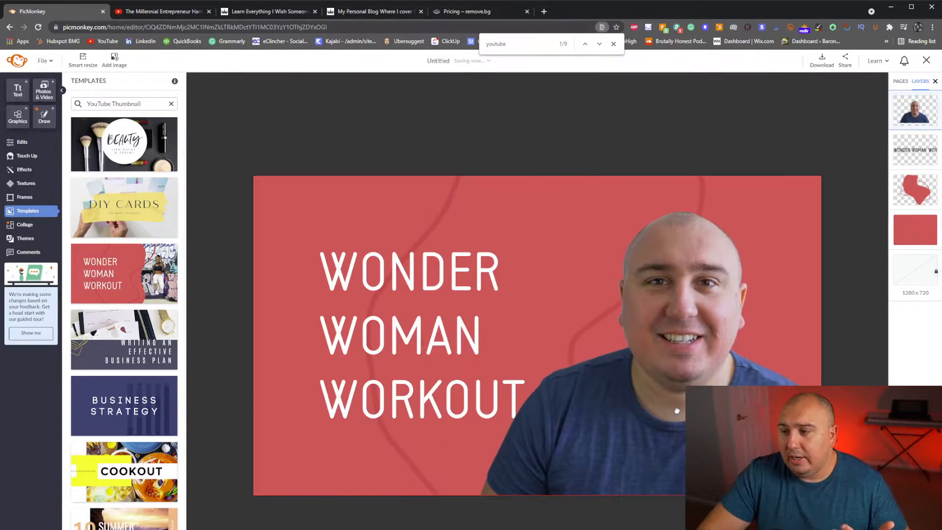
{"action": "left_click_drag", "start_coordinate": [677, 411], "coordinate": [694, 411]}
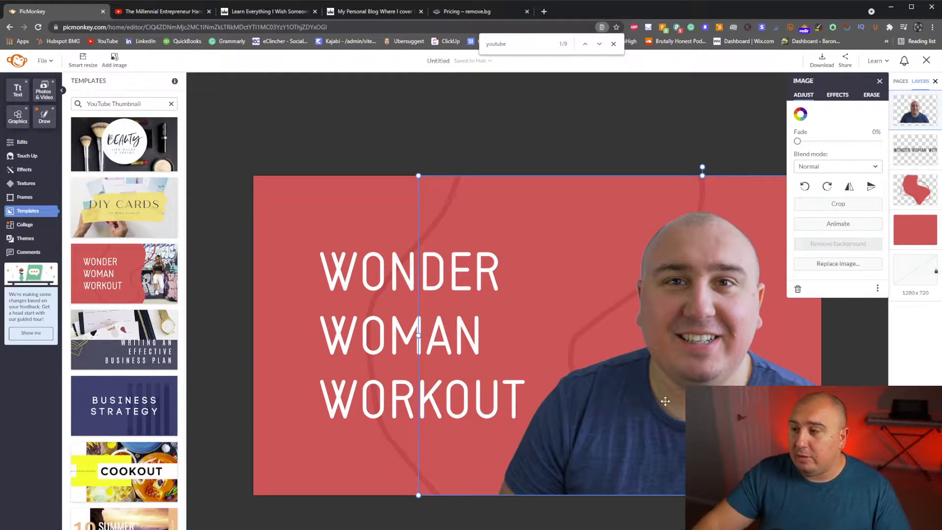
{"action": "left_click", "coordinate": [839, 94]}
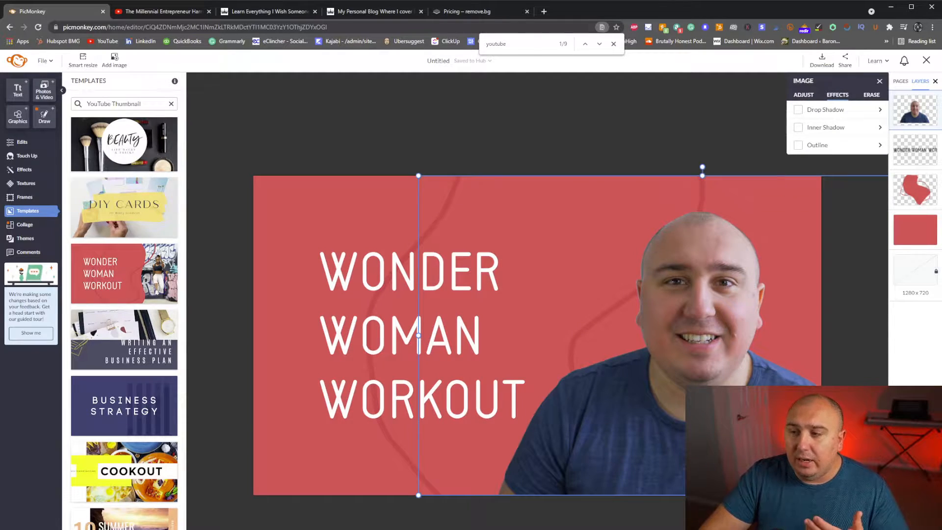
{"action": "left_click_drag", "start_coordinate": [915, 110], "coordinate": [927, 190]}
{"action": "left_click_drag", "start_coordinate": [775, 379], "coordinate": [792, 381]}
{"action": "left_click", "coordinate": [628, 415]}
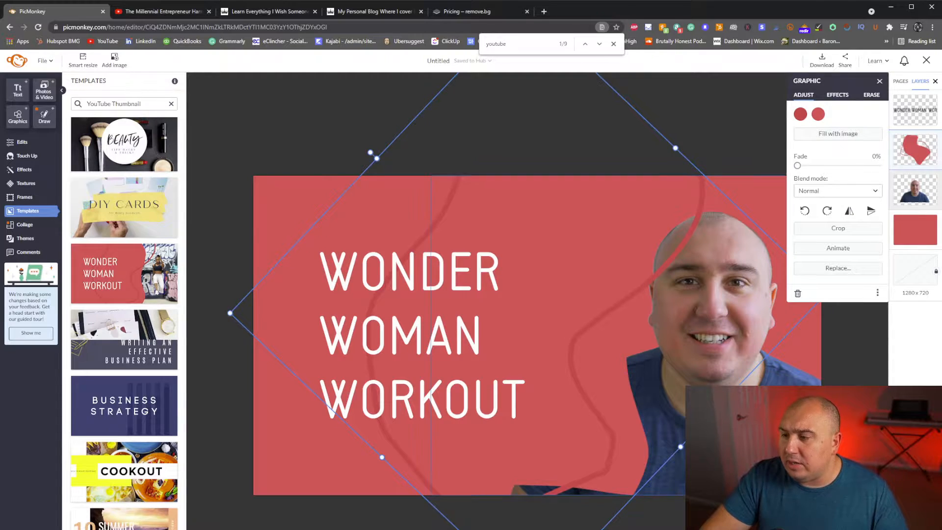
{"action": "left_click_drag", "start_coordinate": [711, 319], "coordinate": [737, 319]}
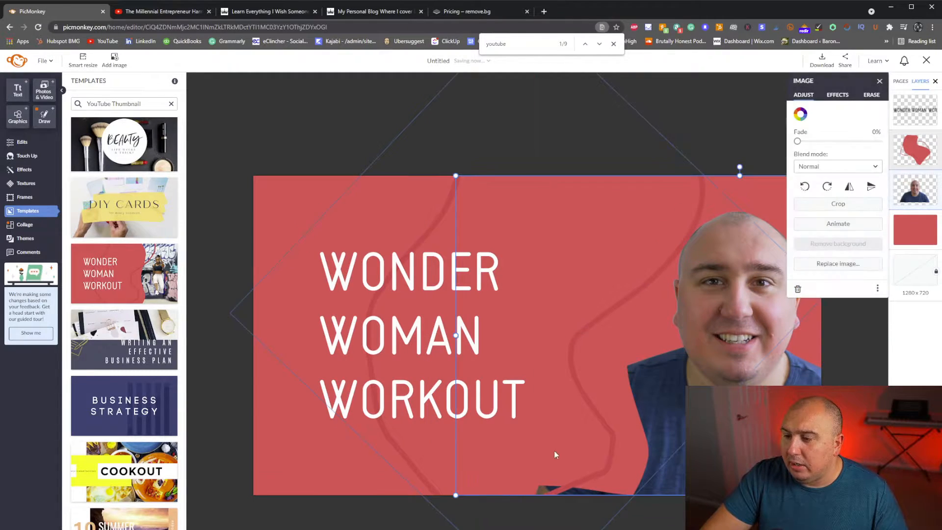
Step: Enlarge the red wavy shape and the portrait cut-out, and shift the shape left to uncover more of the shoulder
{"action": "left_click", "coordinate": [573, 443]}
{"action": "left_click_drag", "start_coordinate": [382, 457], "coordinate": [332, 518]}
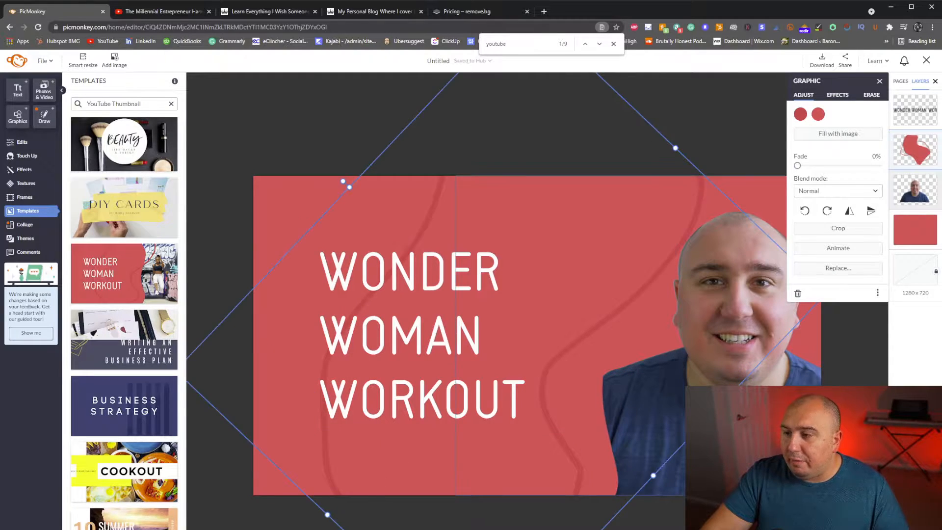
{"action": "left_click_drag", "start_coordinate": [708, 387], "coordinate": [696, 387]}
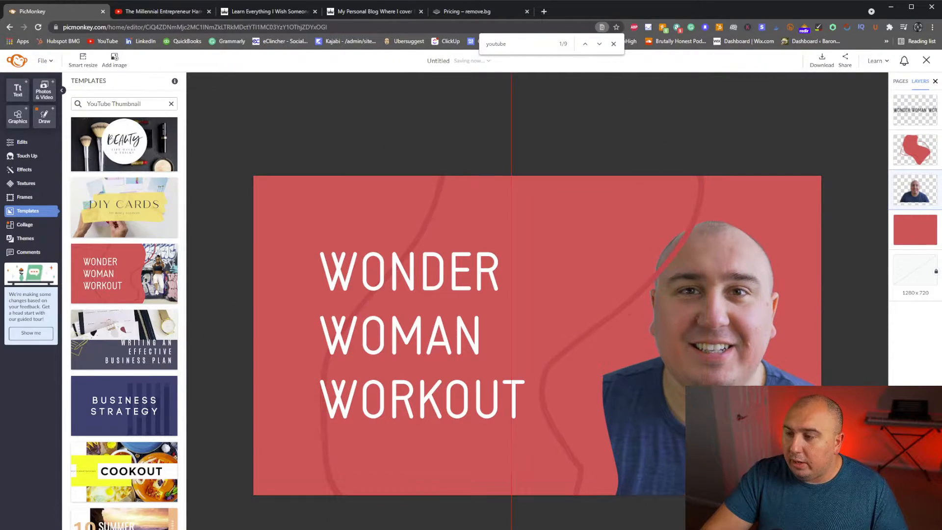
{"action": "left_click_drag", "start_coordinate": [697, 388], "coordinate": [697, 388]}
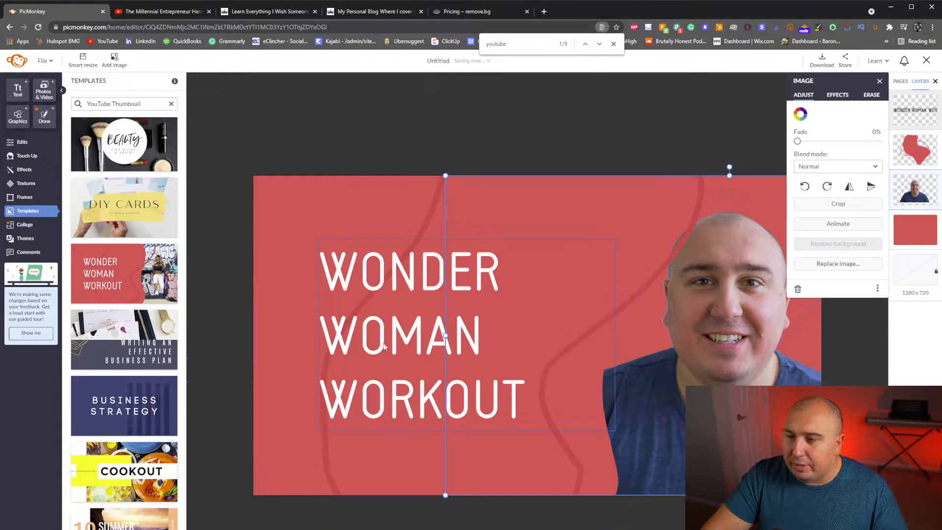
{"action": "left_click", "coordinate": [275, 410]}
{"action": "left_click_drag", "start_coordinate": [255, 434], "coordinate": [235, 425]}
{"action": "left_click", "coordinate": [466, 180]}
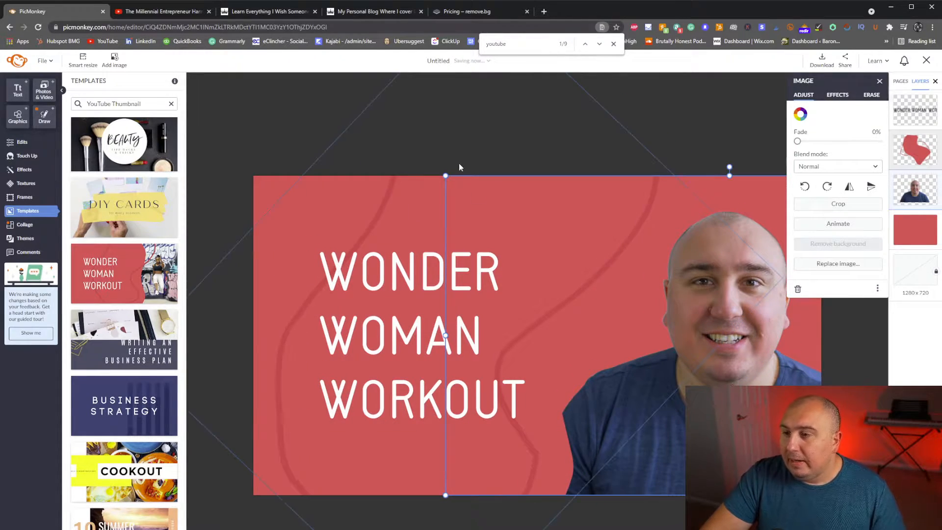
{"action": "left_click_drag", "start_coordinate": [452, 170], "coordinate": [420, 158]}
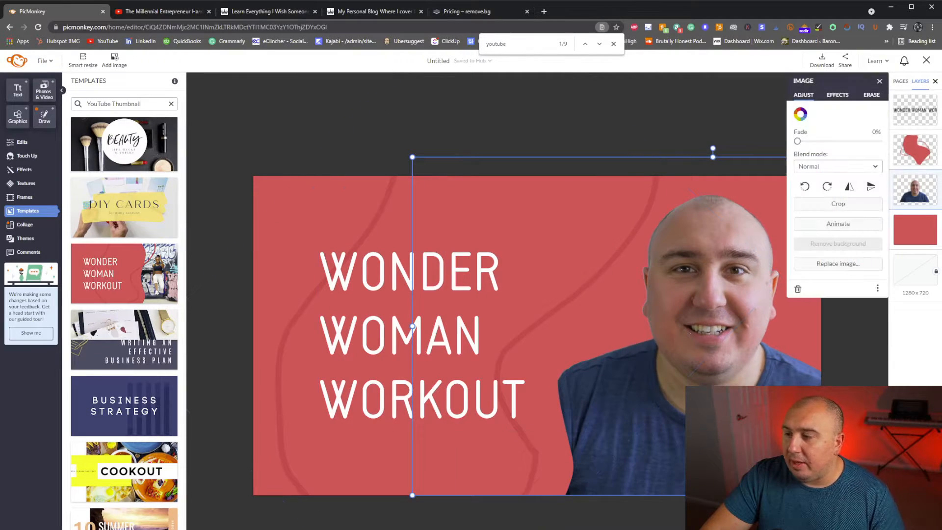
Step: Add a drop shadow and an outline to the portrait cut-out, and change the outline's colour to white
{"action": "left_click", "coordinate": [837, 94]}
{"action": "left_click", "coordinate": [799, 109]}
{"action": "left_click", "coordinate": [856, 110]}
{"action": "left_click", "coordinate": [799, 145]}
{"action": "left_click", "coordinate": [800, 168]}
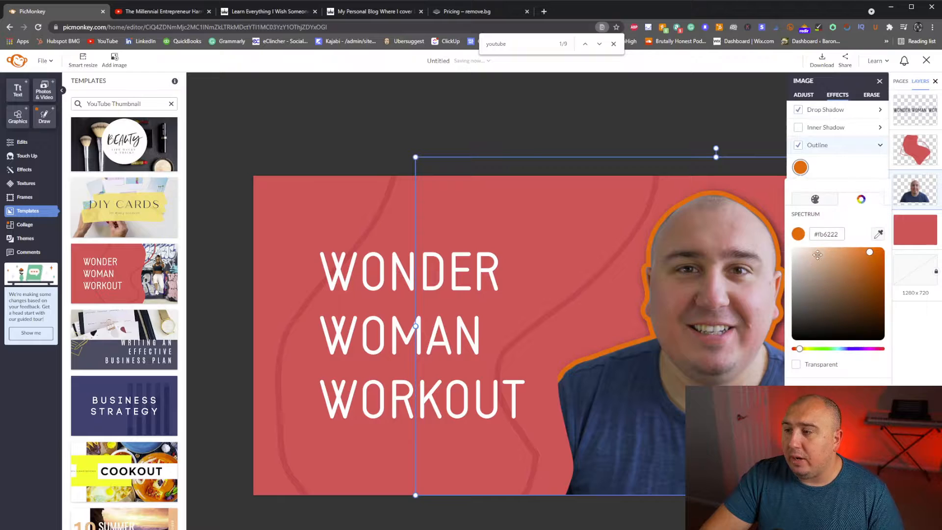
{"action": "left_click", "coordinate": [797, 246]}
{"action": "left_click", "coordinate": [555, 120]}
Step: Check the channel's own video thumbnails, and search YouTube for "digital marketing" in a new browser tab
{"action": "left_click", "coordinate": [138, 12]}
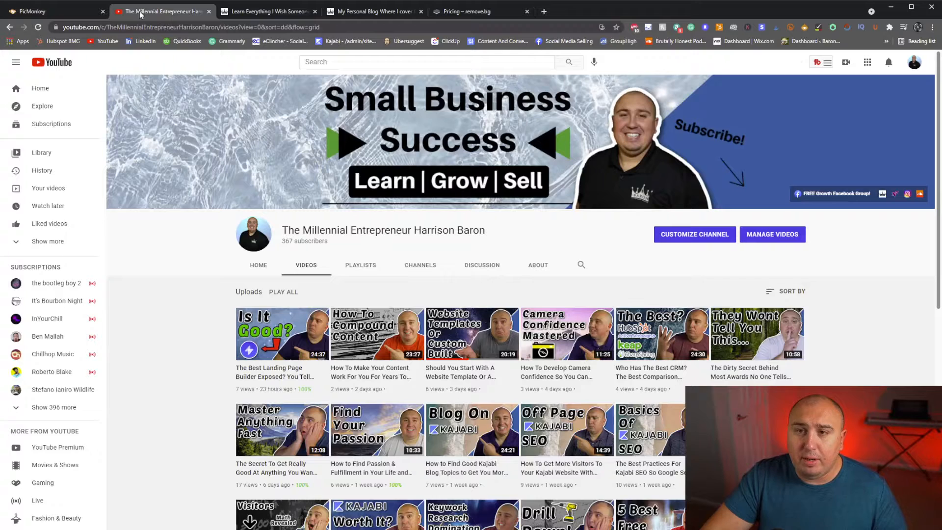
{"action": "left_click", "coordinate": [542, 12]}
{"action": "left_click", "coordinate": [106, 41]}
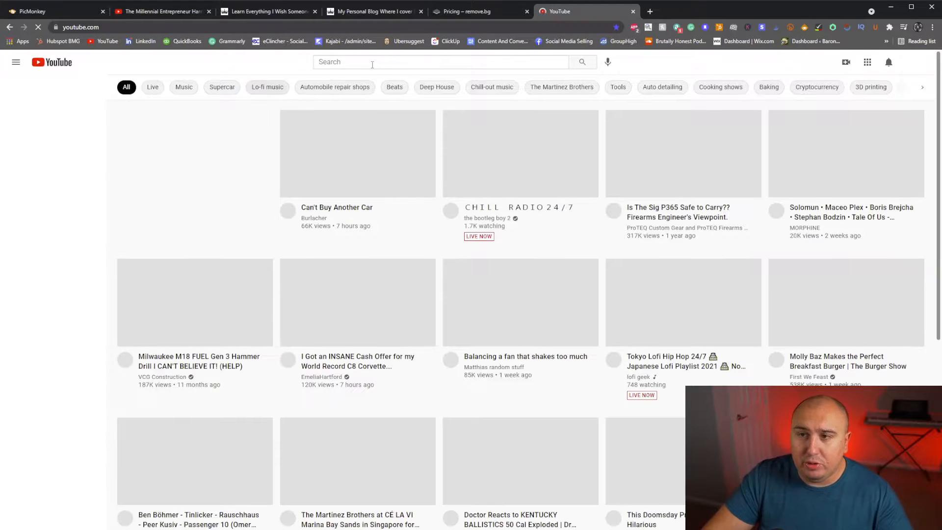
{"action": "left_click", "coordinate": [373, 65]}
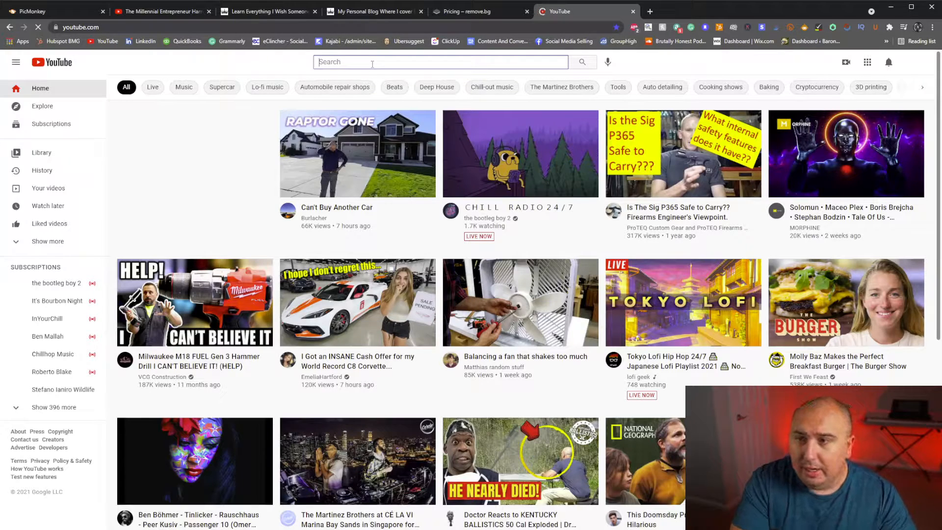
{"action": "type", "text": "digia"}
{"action": "type", "text": "al marketing"}
{"action": "key", "text": "Return"}
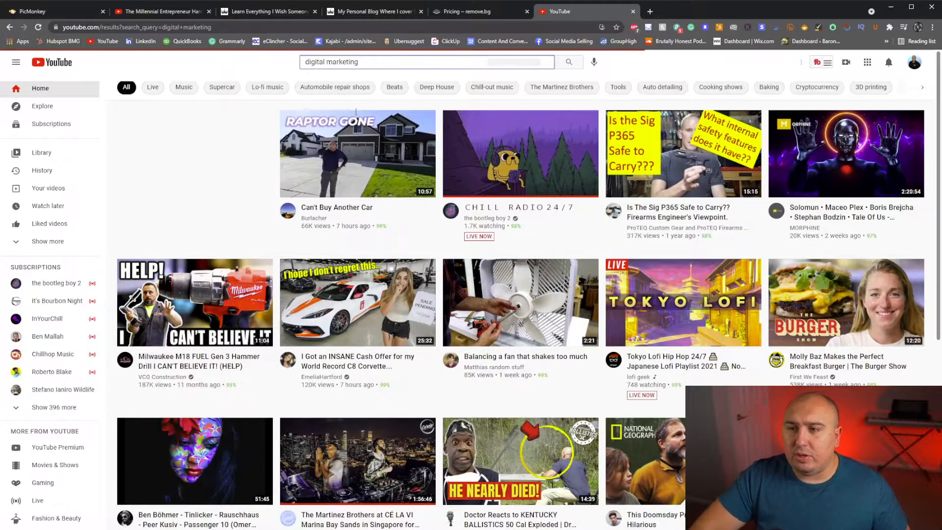
Step: Examine the thumbnails in the digital marketing search results, comparing their text, cut-outs, outlines and backgrounds
{"action": "scroll", "coordinate": [244, 339], "scroll_direction": "down", "scroll_amount": 3}
{"action": "scroll", "coordinate": [243, 339], "scroll_direction": "down", "scroll_amount": 10}
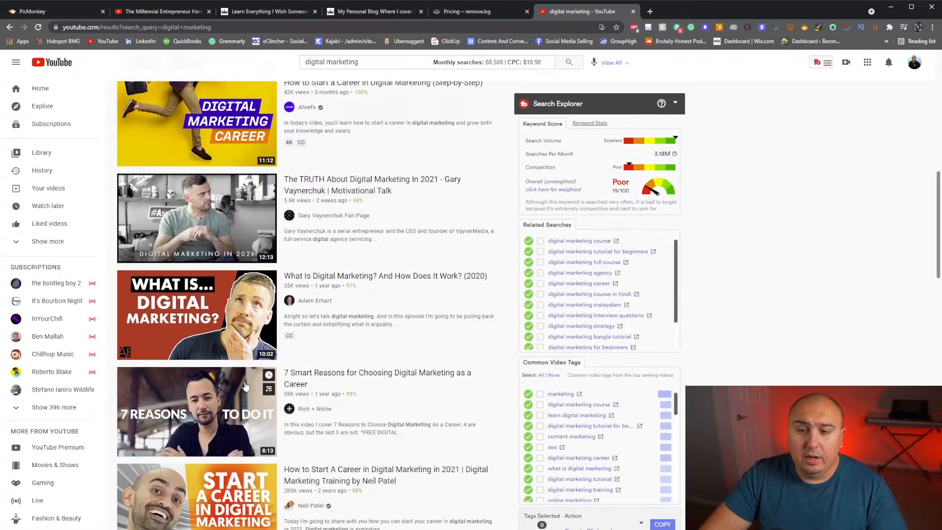
{"action": "scroll", "coordinate": [245, 385], "scroll_direction": "down", "scroll_amount": 7}
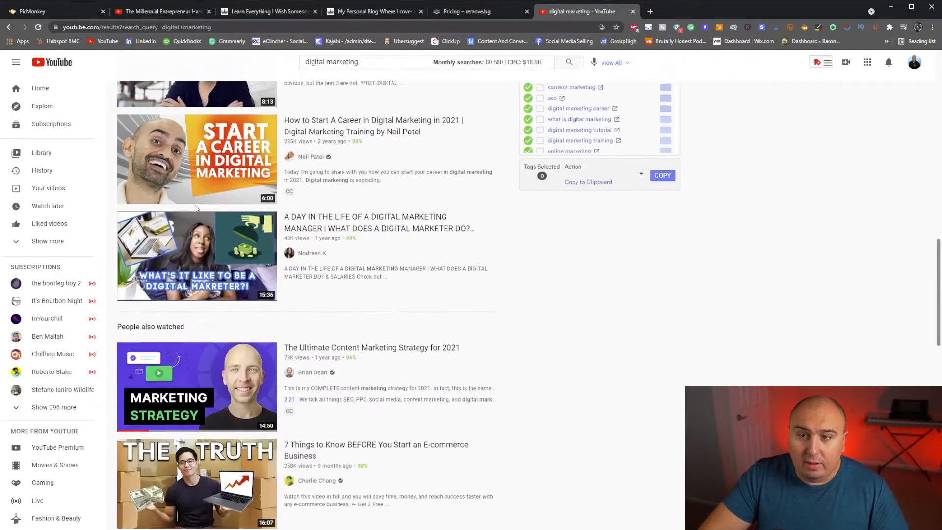
{"action": "scroll", "coordinate": [196, 208], "scroll_direction": "up", "scroll_amount": 2}
{"action": "scroll", "coordinate": [231, 400], "scroll_direction": "down", "scroll_amount": 2}
{"action": "scroll", "coordinate": [230, 400], "scroll_direction": "down", "scroll_amount": 6}
{"action": "scroll", "coordinate": [237, 434], "scroll_direction": "down", "scroll_amount": 10}
{"action": "scroll", "coordinate": [245, 421], "scroll_direction": "down", "scroll_amount": 6}
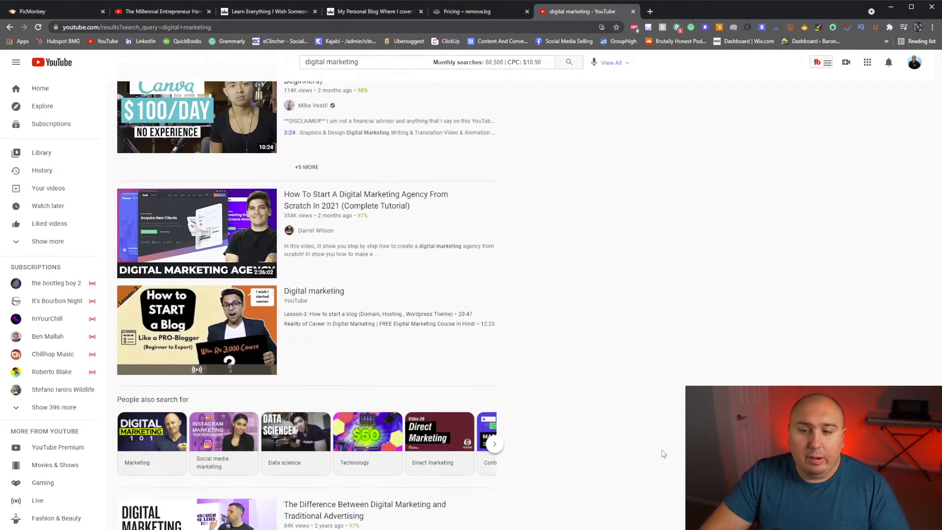
{"action": "scroll", "coordinate": [700, 246], "scroll_direction": "up", "scroll_amount": 1}
{"action": "scroll", "coordinate": [706, 231], "scroll_direction": "up", "scroll_amount": 20}
{"action": "scroll", "coordinate": [742, 308], "scroll_direction": "down", "scroll_amount": 5}
{"action": "scroll", "coordinate": [785, 310], "scroll_direction": "up", "scroll_amount": 5}
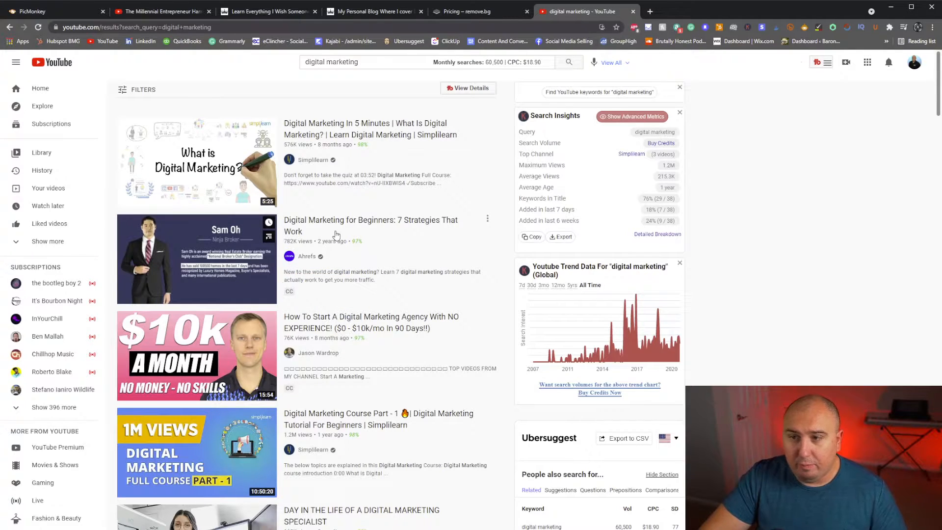
{"action": "scroll", "coordinate": [721, 342], "scroll_direction": "down", "scroll_amount": 5}
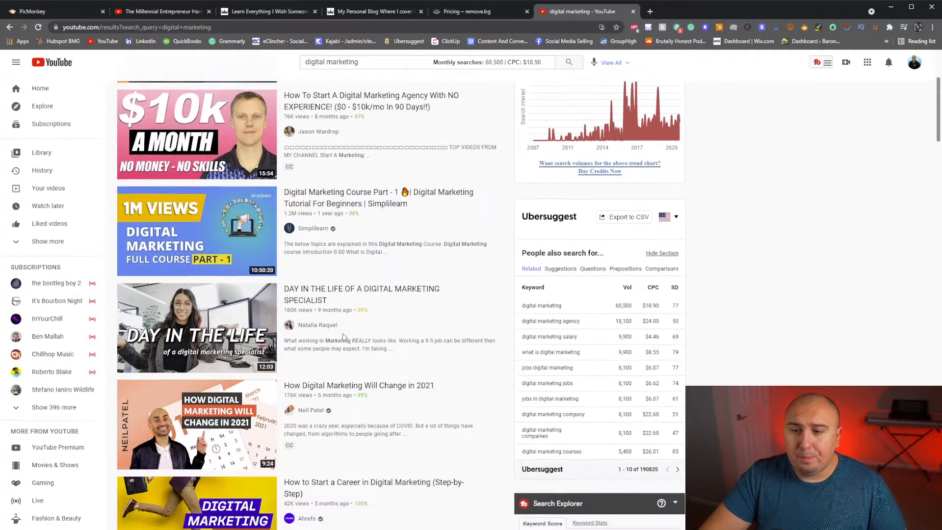
Step: Browse further down the digital marketing results and examine the lettering, colours and portrait cut-outs of more thumbnails
{"action": "scroll", "coordinate": [721, 342], "scroll_direction": "down", "scroll_amount": 15}
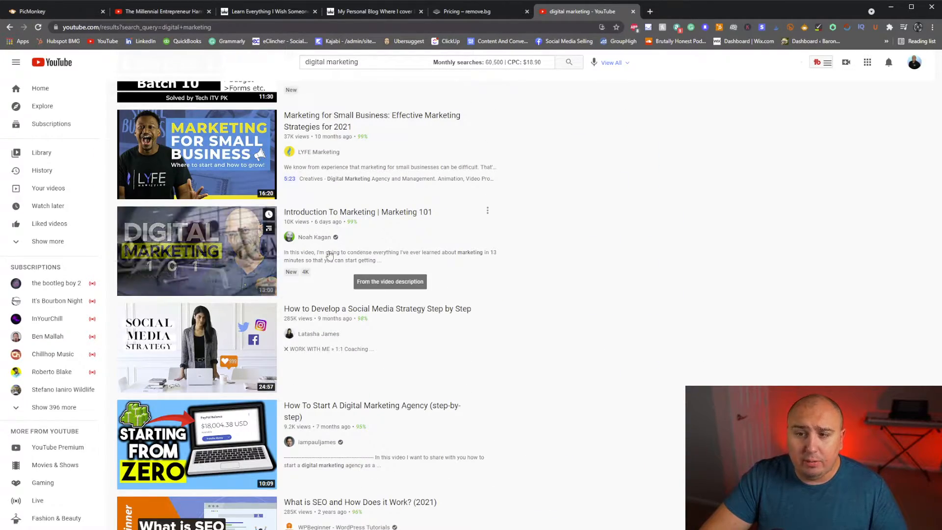
{"action": "scroll", "coordinate": [362, 252], "scroll_direction": "up", "scroll_amount": 5}
{"action": "scroll", "coordinate": [310, 320], "scroll_direction": "up", "scroll_amount": 6}
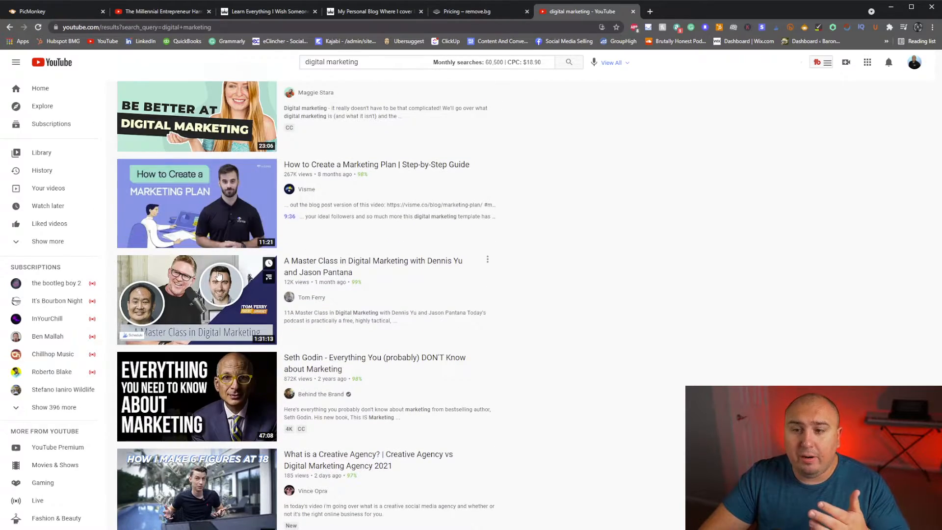
{"action": "scroll", "coordinate": [236, 217], "scroll_direction": "up", "scroll_amount": 2}
{"action": "scroll", "coordinate": [237, 214], "scroll_direction": "down", "scroll_amount": 7}
{"action": "scroll", "coordinate": [238, 211], "scroll_direction": "up", "scroll_amount": 8}
{"action": "scroll", "coordinate": [239, 208], "scroll_direction": "down", "scroll_amount": 5}
{"action": "scroll", "coordinate": [239, 208], "scroll_direction": "down", "scroll_amount": 17}
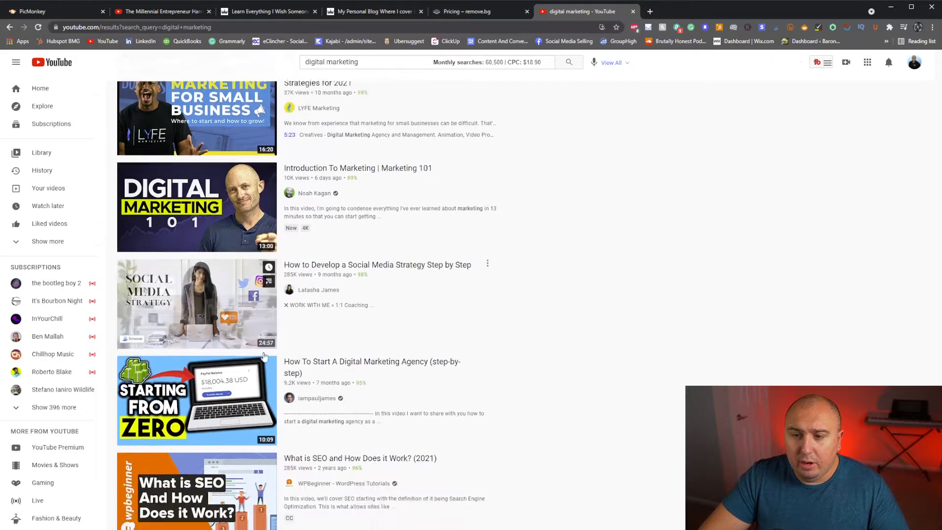
{"action": "scroll", "coordinate": [239, 234], "scroll_direction": "down", "scroll_amount": 8}
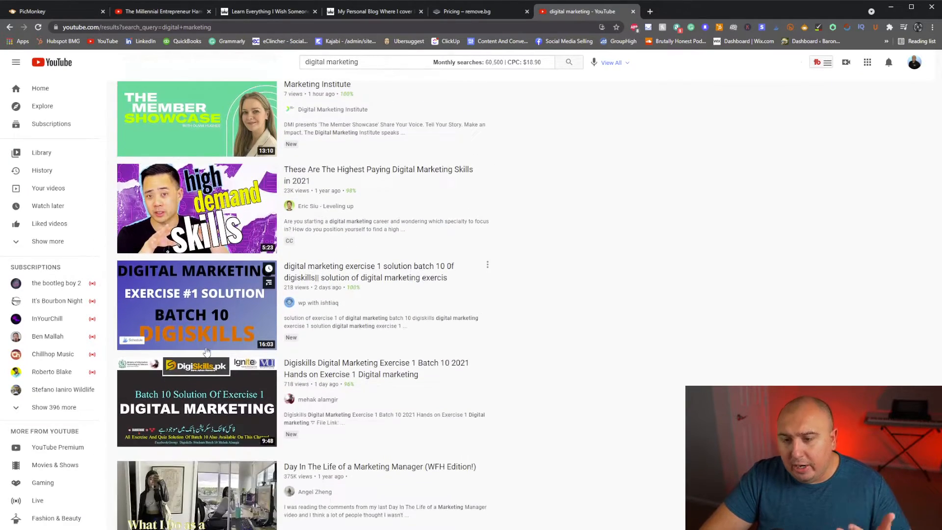
{"action": "scroll", "coordinate": [222, 393], "scroll_direction": "down", "scroll_amount": 1}
{"action": "scroll", "coordinate": [221, 245], "scroll_direction": "up", "scroll_amount": 1}
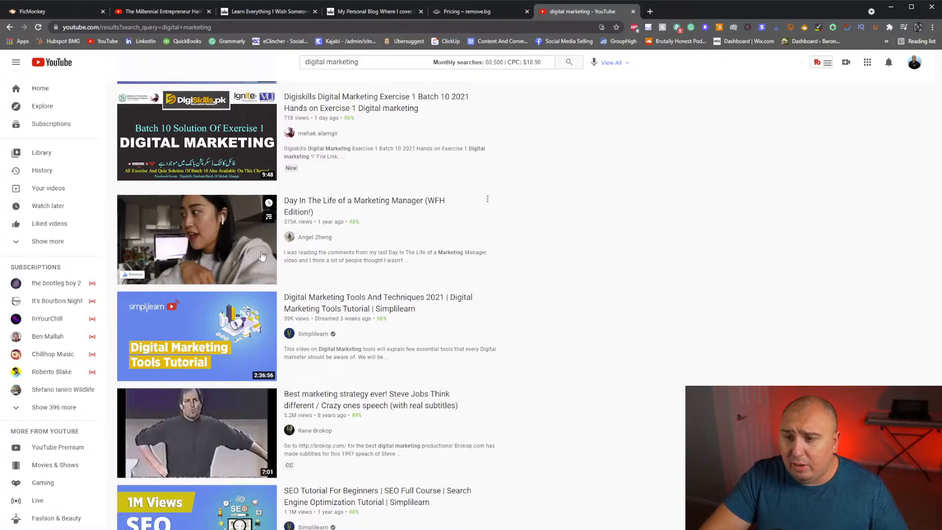
{"action": "scroll", "coordinate": [371, 354], "scroll_direction": "down", "scroll_amount": 4}
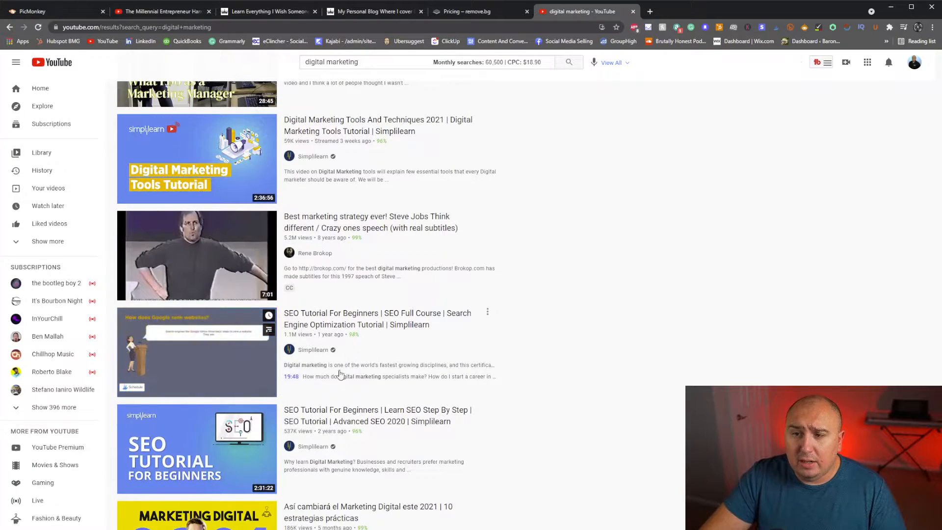
{"action": "scroll", "coordinate": [192, 319], "scroll_direction": "down", "scroll_amount": 5}
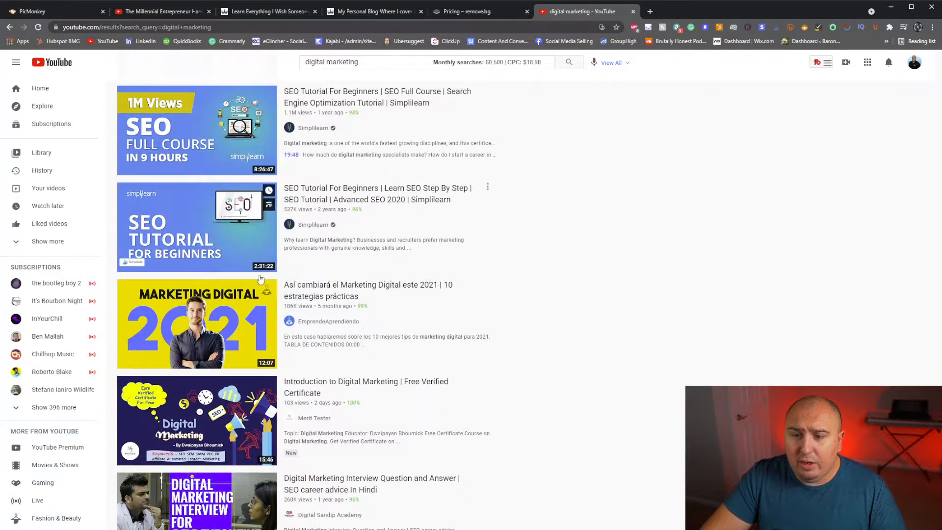
{"action": "scroll", "coordinate": [261, 267], "scroll_direction": "down", "scroll_amount": 3}
{"action": "scroll", "coordinate": [229, 369], "scroll_direction": "down", "scroll_amount": 6}
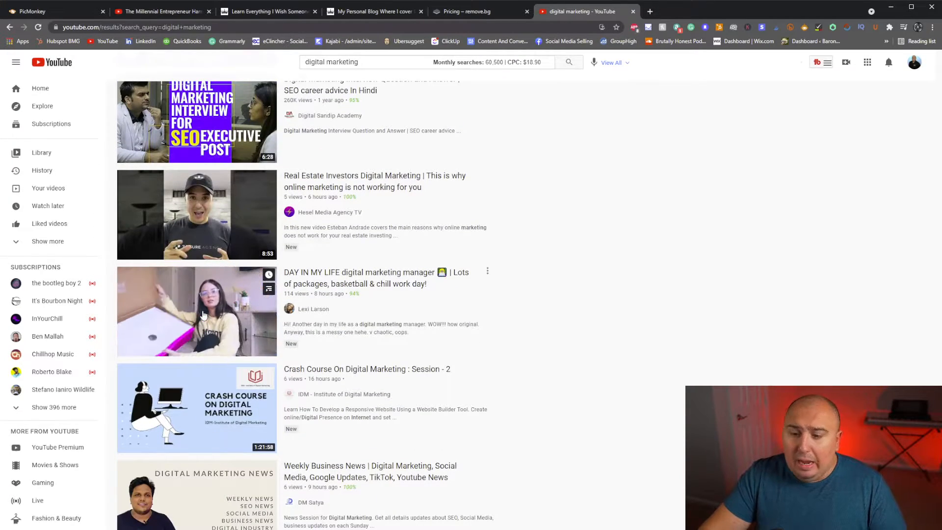
{"action": "scroll", "coordinate": [586, 463], "scroll_direction": "down", "scroll_amount": 8}
{"action": "scroll", "coordinate": [611, 488], "scroll_direction": "down", "scroll_amount": 5}
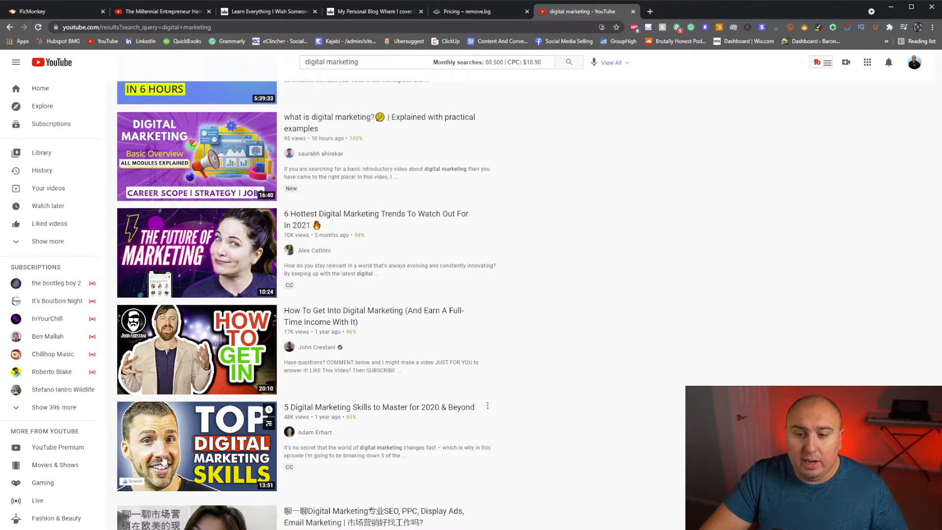
{"action": "scroll", "coordinate": [461, 475], "scroll_direction": "down", "scroll_amount": 11}
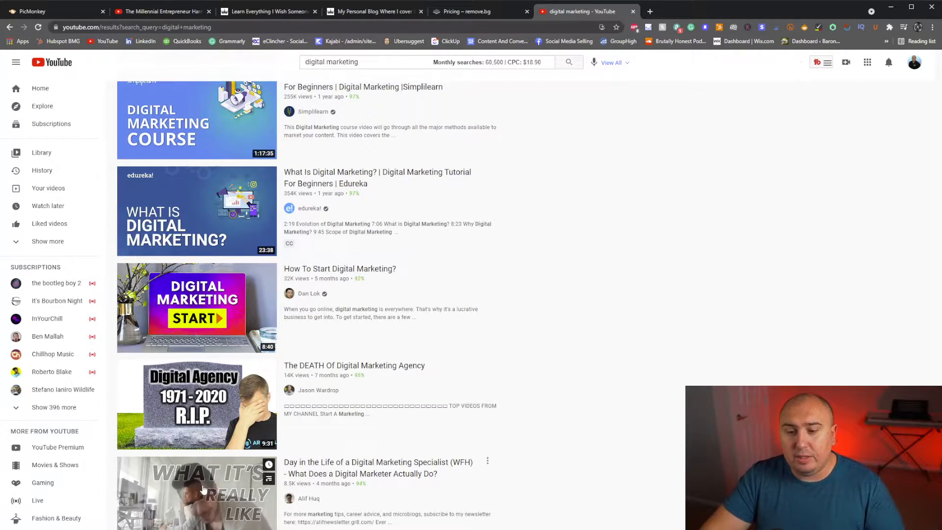
{"action": "scroll", "coordinate": [610, 475], "scroll_direction": "down", "scroll_amount": 5}
{"action": "scroll", "coordinate": [657, 489], "scroll_direction": "down", "scroll_amount": 4}
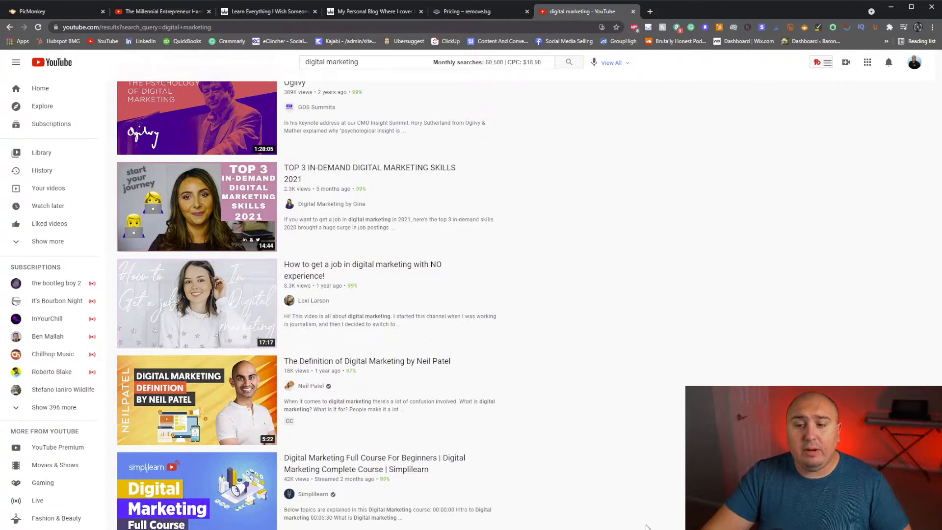
{"action": "scroll", "coordinate": [638, 527], "scroll_direction": "down", "scroll_amount": 3}
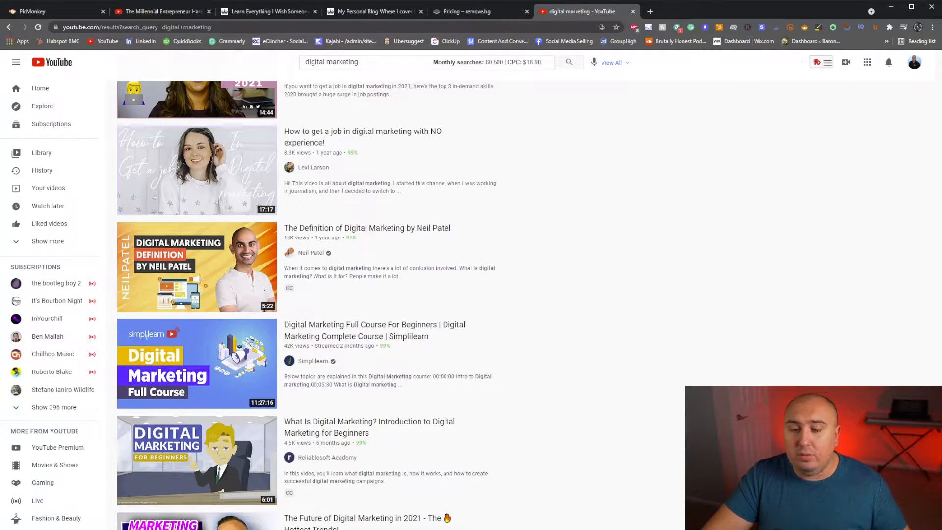
{"action": "scroll", "coordinate": [229, 477], "scroll_direction": "down", "scroll_amount": 10}
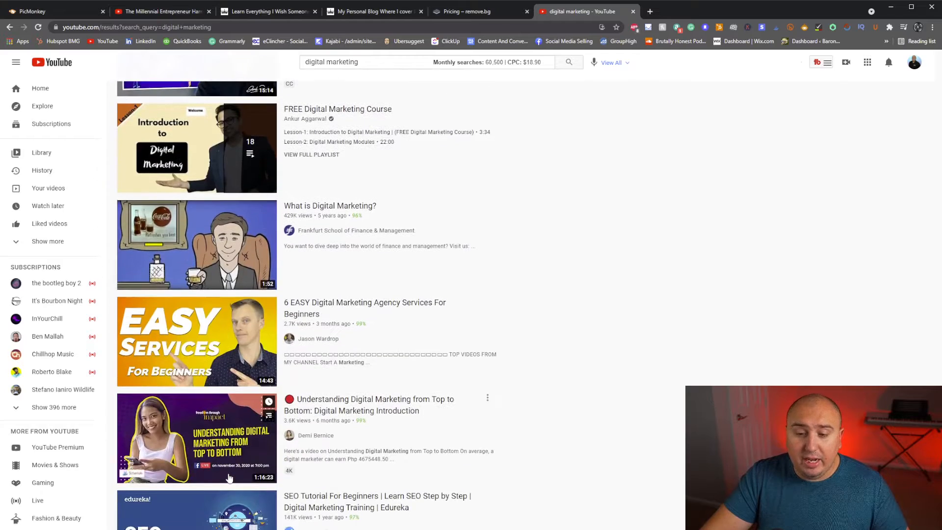
Step: Compare the PicMonkey draft with the thumbnails on the channel's own videos page, and return to the draft
{"action": "left_click", "coordinate": [466, 14]}
{"action": "left_click", "coordinate": [131, 14]}
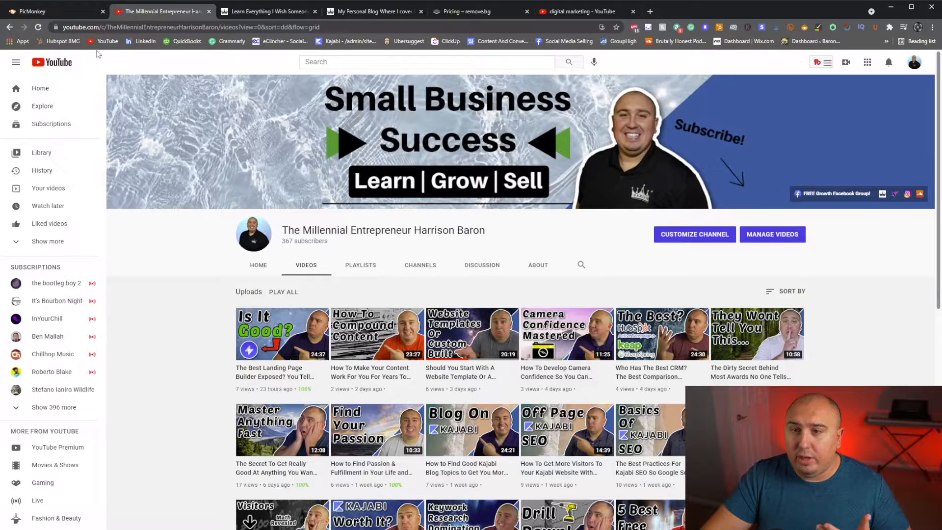
{"action": "left_click", "coordinate": [65, 16]}
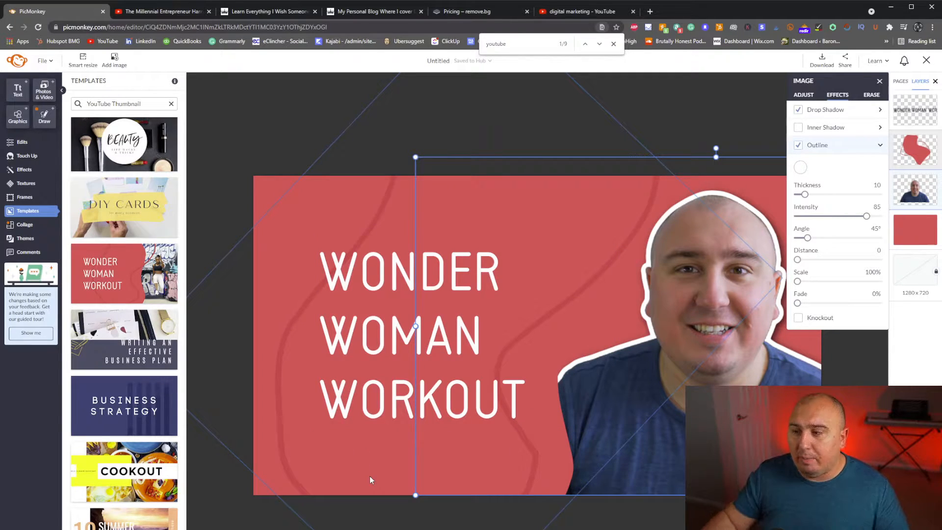
{"action": "left_click_drag", "start_coordinate": [668, 529], "coordinate": [656, 528]}
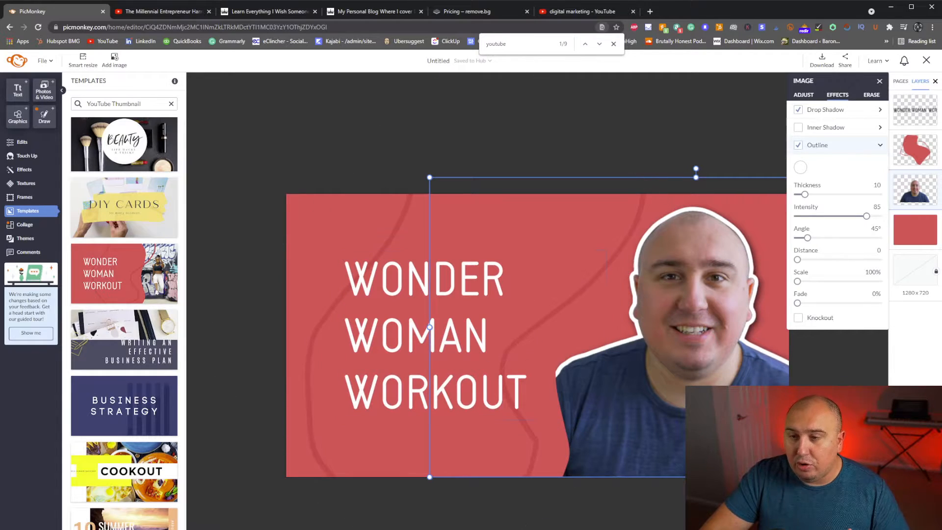
{"action": "key", "text": "ctrl+Tab"}
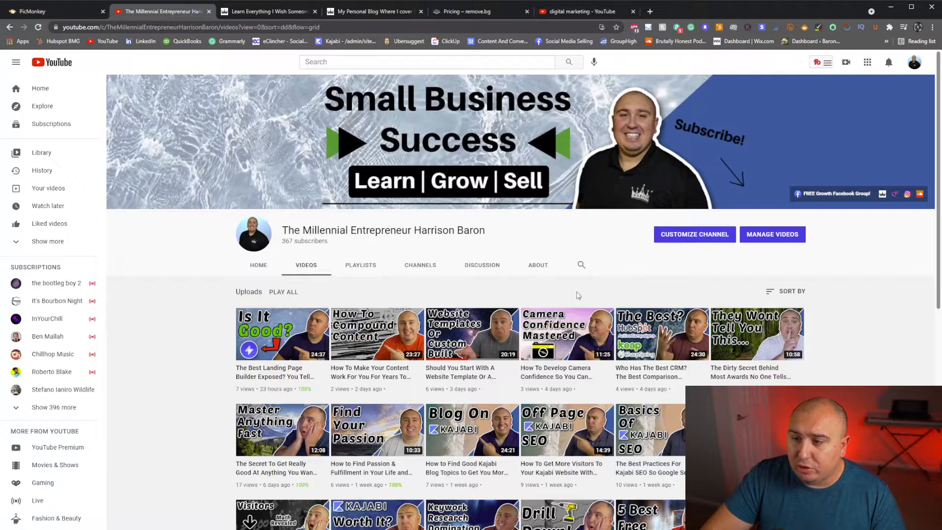
{"action": "left_click", "coordinate": [54, 11]}
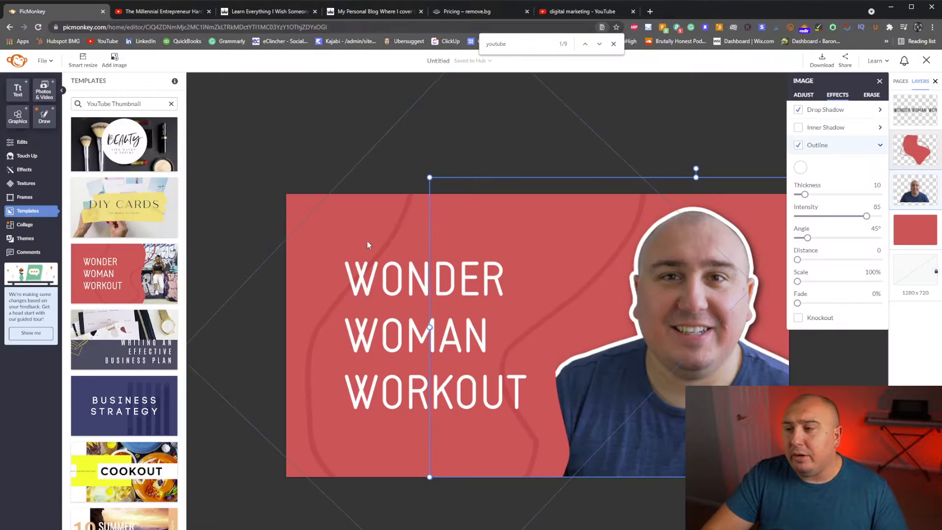
Step: Place the red wavy shape behind the portrait cut-out in the layer order and shift the shape slightly right
{"action": "left_click", "coordinate": [369, 451]}
{"action": "mouse_move", "coordinate": [374, 444]}
{"action": "left_mouse_down"}
{"action": "mouse_move", "coordinate": [301, 442]}
{"action": "mouse_move", "coordinate": [365, 448]}
{"action": "left_mouse_up"}
{"action": "left_click_drag", "start_coordinate": [900, 146], "coordinate": [913, 190]}
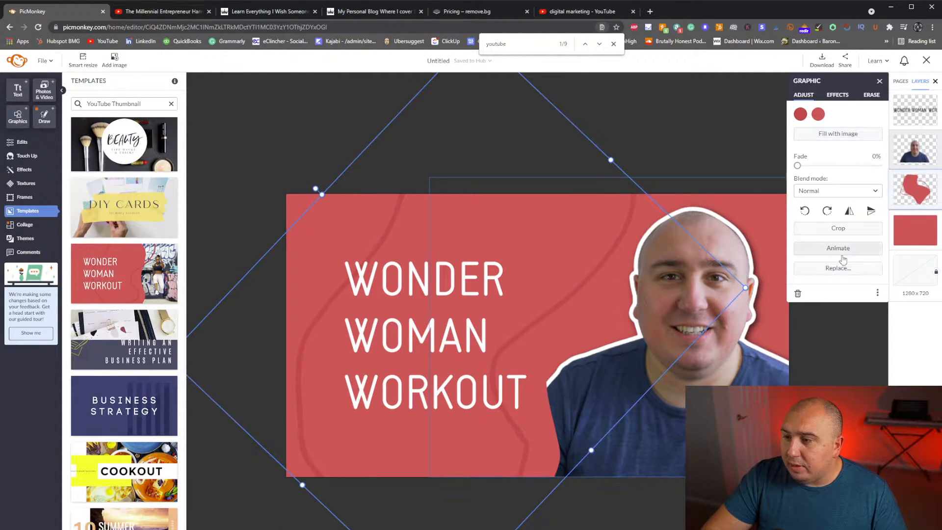
{"action": "mouse_move", "coordinate": [360, 443]}
{"action": "left_mouse_down"}
{"action": "mouse_move", "coordinate": [391, 456]}
{"action": "mouse_move", "coordinate": [377, 444]}
{"action": "left_mouse_up"}
{"action": "left_click", "coordinate": [375, 511]}
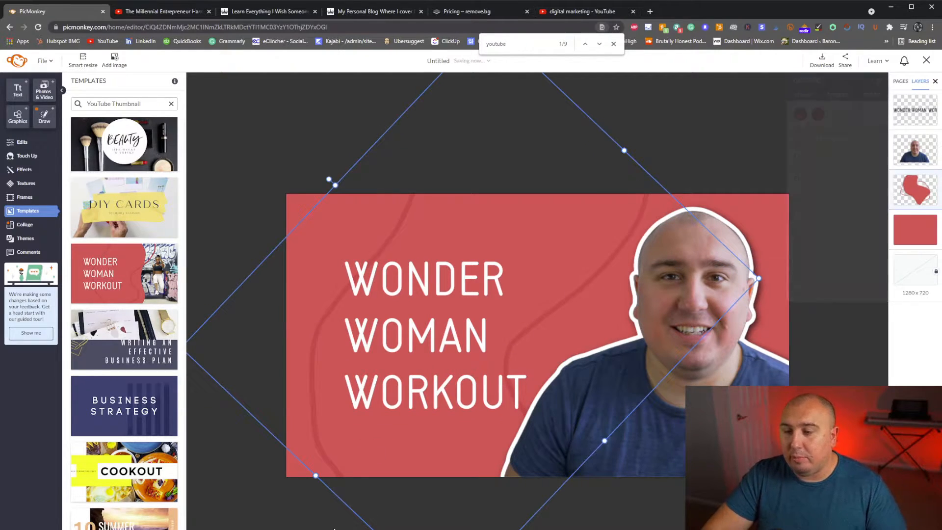
Step: Look through the preset text styles and the available fonts for the "WONDER WOMAN WORKOUT" heading
{"action": "left_click", "coordinate": [433, 307]}
{"action": "double_click", "coordinate": [433, 305]}
{"action": "double_click", "coordinate": [437, 334]}
{"action": "left_click", "coordinate": [531, 404]}
{"action": "left_click_drag", "start_coordinate": [531, 404], "coordinate": [341, 267]}
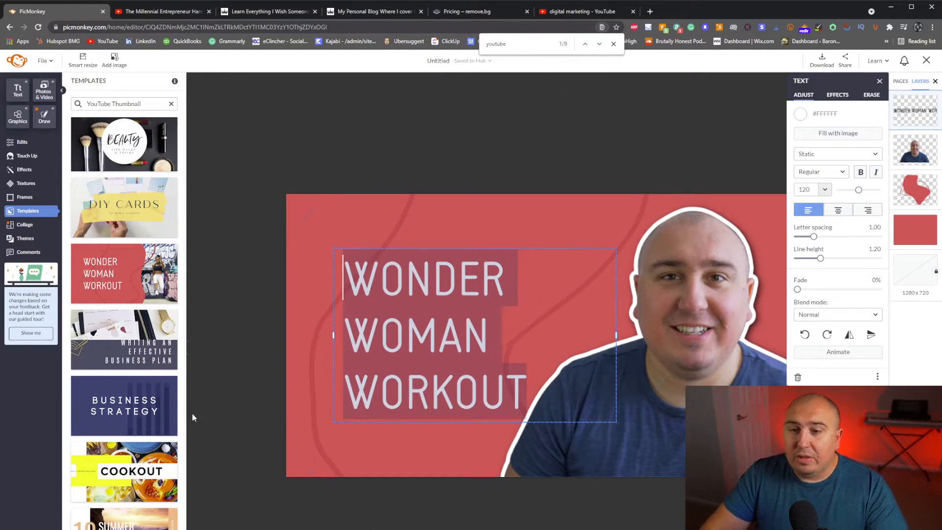
{"action": "left_click", "coordinate": [17, 90]}
{"action": "scroll", "coordinate": [142, 191], "scroll_direction": "down", "scroll_amount": 15}
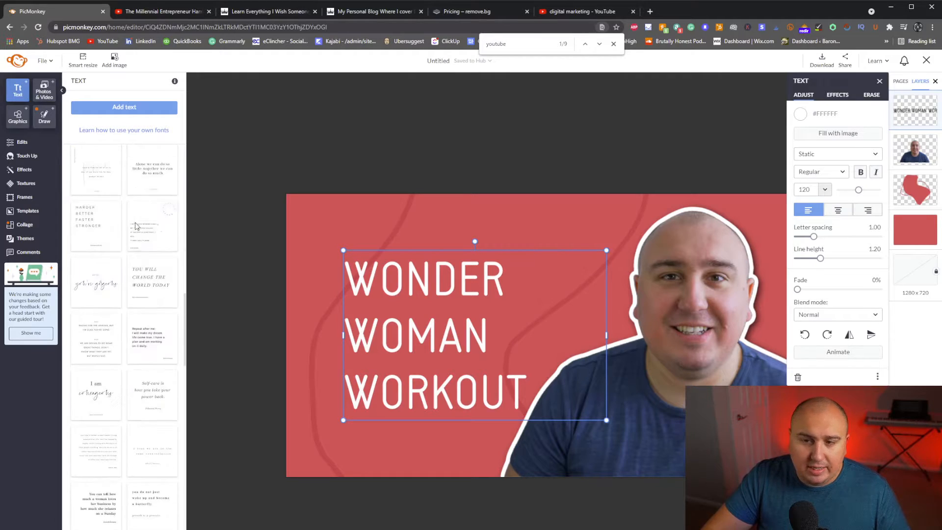
{"action": "scroll", "coordinate": [144, 192], "scroll_direction": "down", "scroll_amount": 3}
{"action": "left_click", "coordinate": [827, 154]}
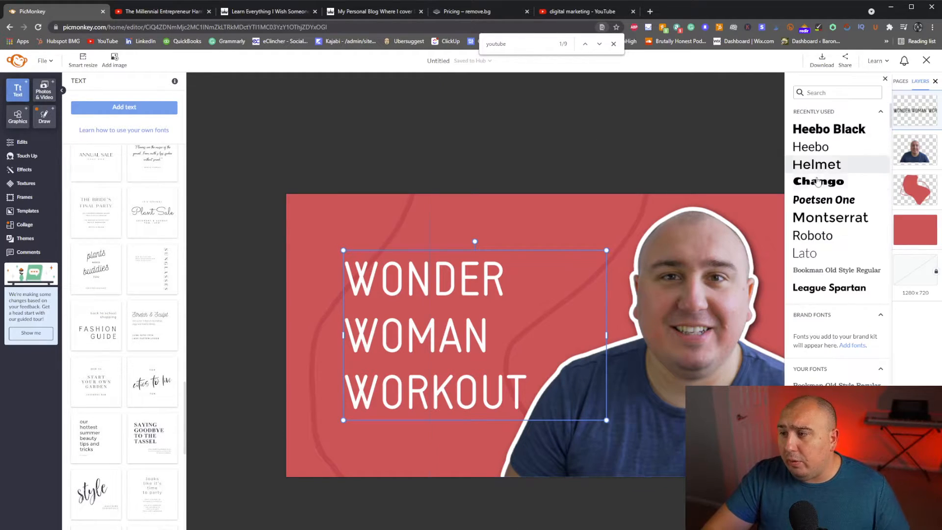
{"action": "scroll", "coordinate": [834, 245], "scroll_direction": "down", "scroll_amount": 10}
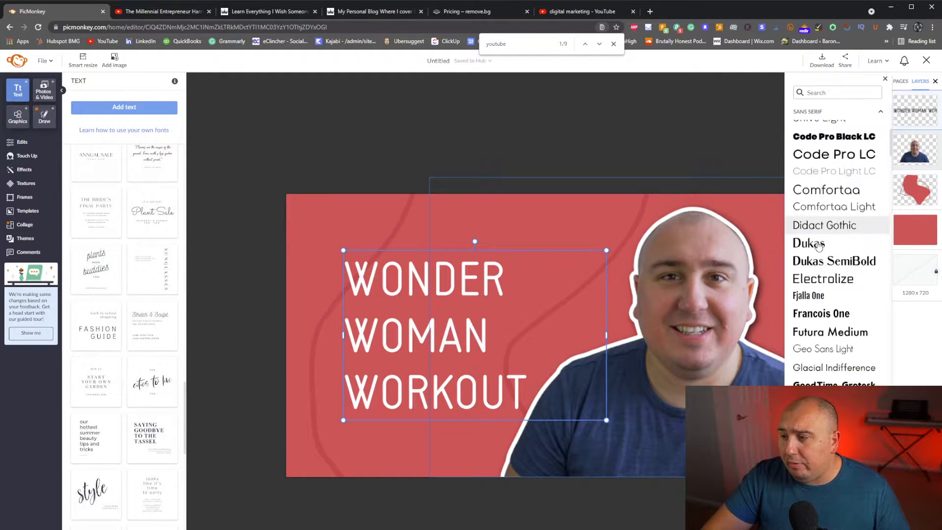
{"action": "left_click", "coordinate": [381, 509]}
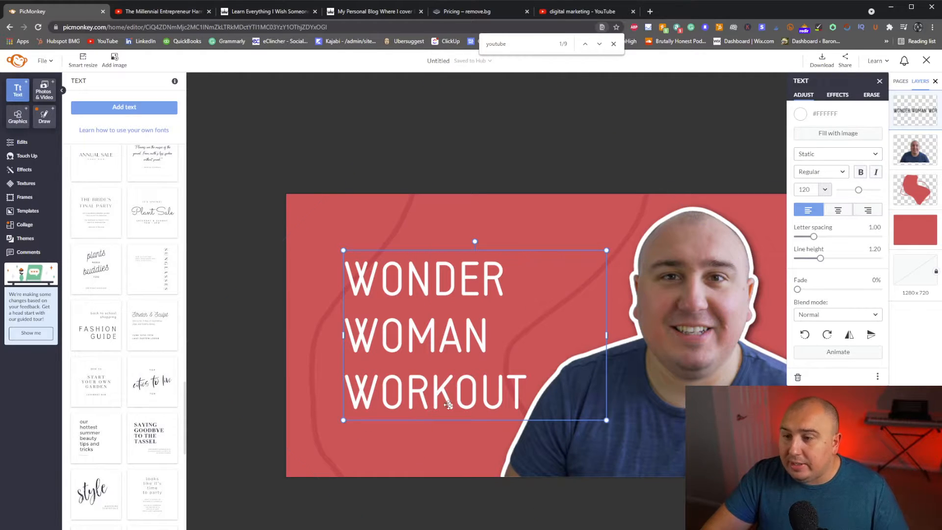
Step: Move the heading toward the thumbnail's upper-left corner and replace its text with "How To:", "YouTube" and "Thumbnails" on three lines
{"action": "left_click", "coordinate": [377, 521]}
{"action": "left_click_drag", "start_coordinate": [391, 347], "coordinate": [362, 298]}
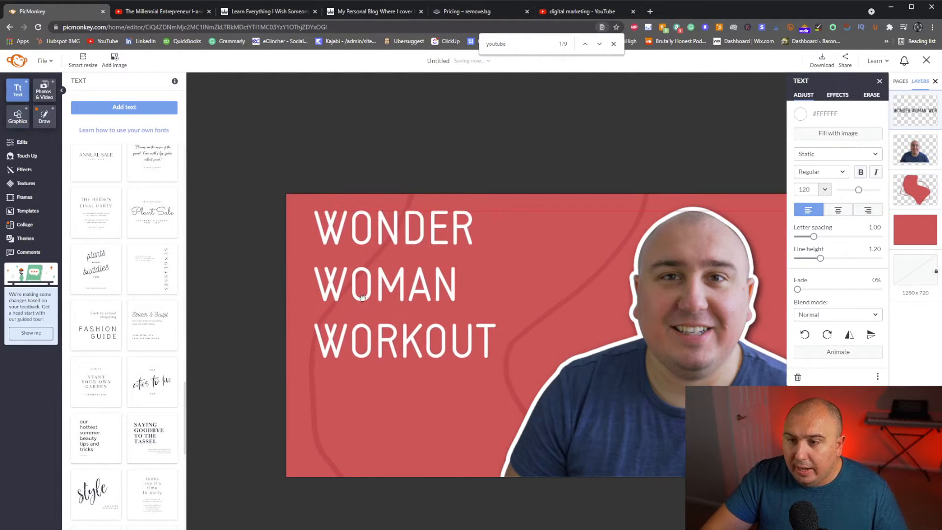
{"action": "double_click", "coordinate": [364, 297]}
{"action": "type", "text": "Ho"}
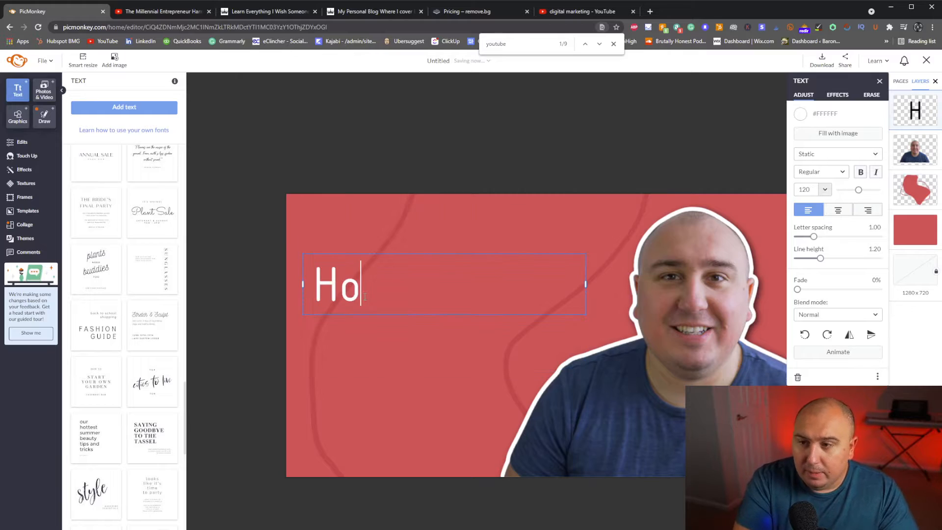
{"action": "type", "text": "w To;"}
{"action": "key", "text": "Return"}
{"action": "key", "text": "BackSpace"}
{"action": "type", "text": ":"}
{"action": "key", "text": "Return"}
{"action": "type", "text": "YTuTu"}
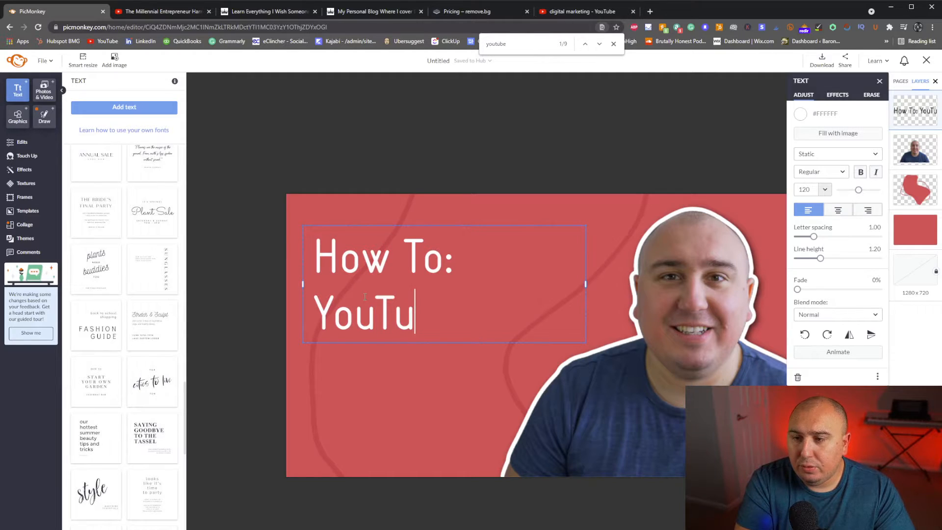
{"action": "type", "text": "be Thum"}
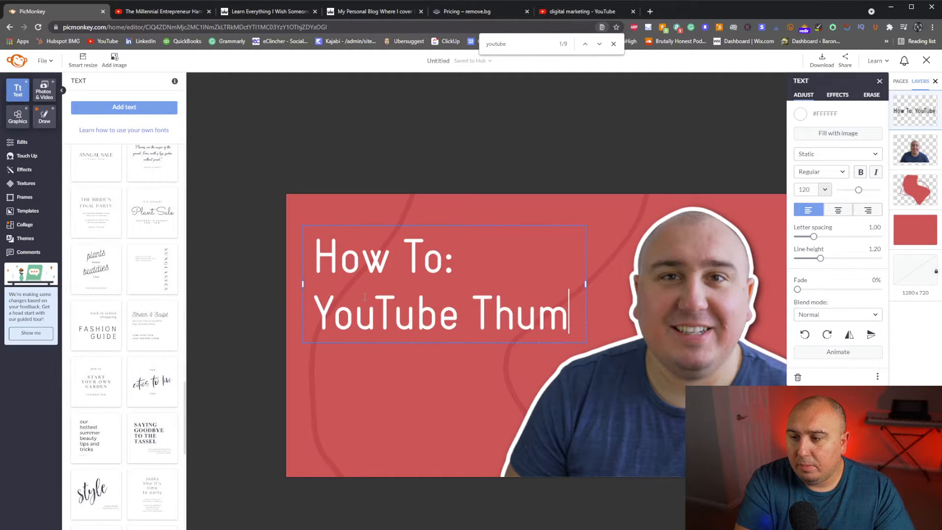
{"action": "key", "text": "BackSpace"}
{"action": "key", "text": "BackSpace"}
{"action": "key", "text": "BackSpace"}
{"action": "key", "text": "Return"}
{"action": "type", "text": "T"}
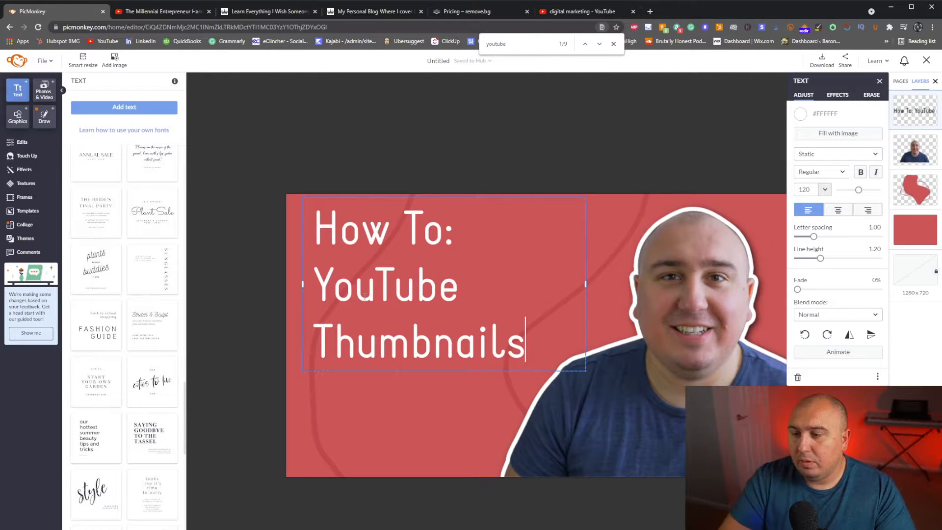
{"action": "left_click", "coordinate": [316, 514]}
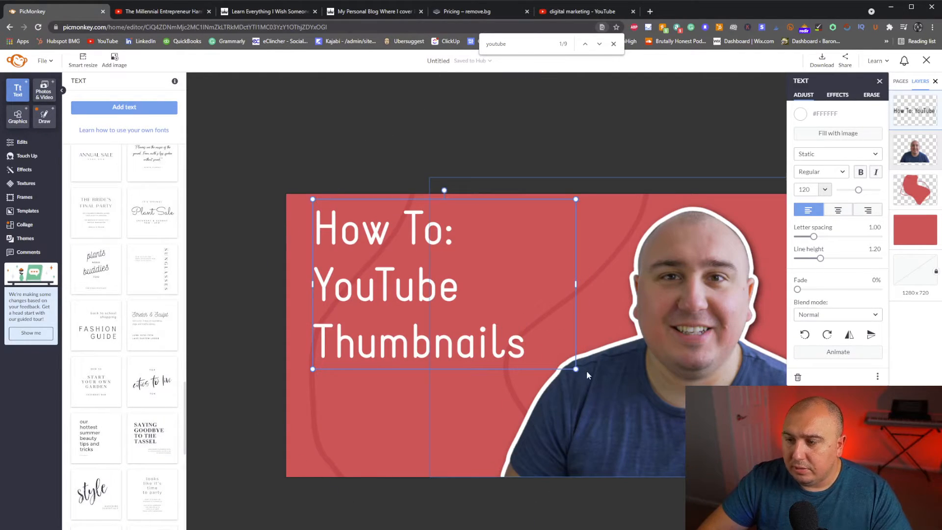
Step: Enlarge the heading to size 135 and shift it slightly closer to the thumbnail's left edge
{"action": "left_click_drag", "start_coordinate": [576, 369], "coordinate": [609, 390]}
{"action": "left_click_drag", "start_coordinate": [419, 290], "coordinate": [407, 293]}
{"action": "left_click", "coordinate": [552, 499]}
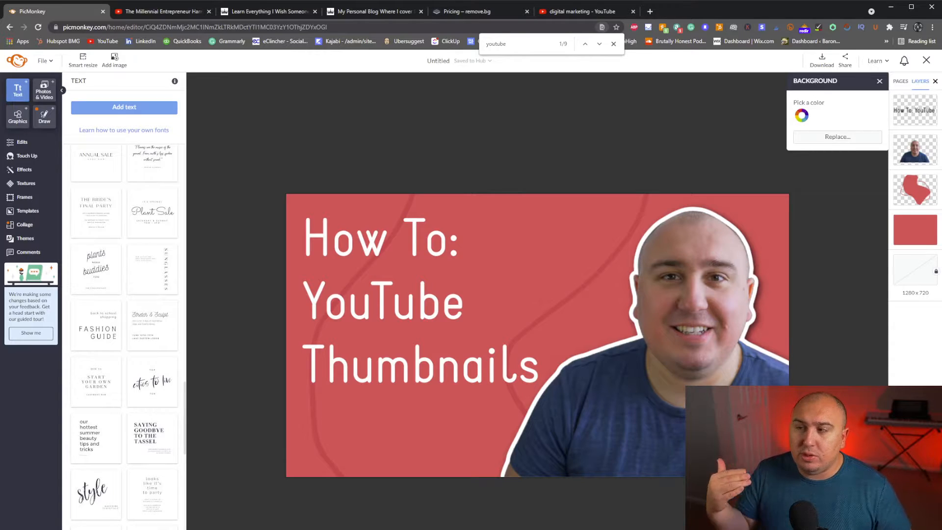
Step: Add a drop shadow to the "How To: YouTube Thumbnails" heading
{"action": "left_click", "coordinate": [353, 287]}
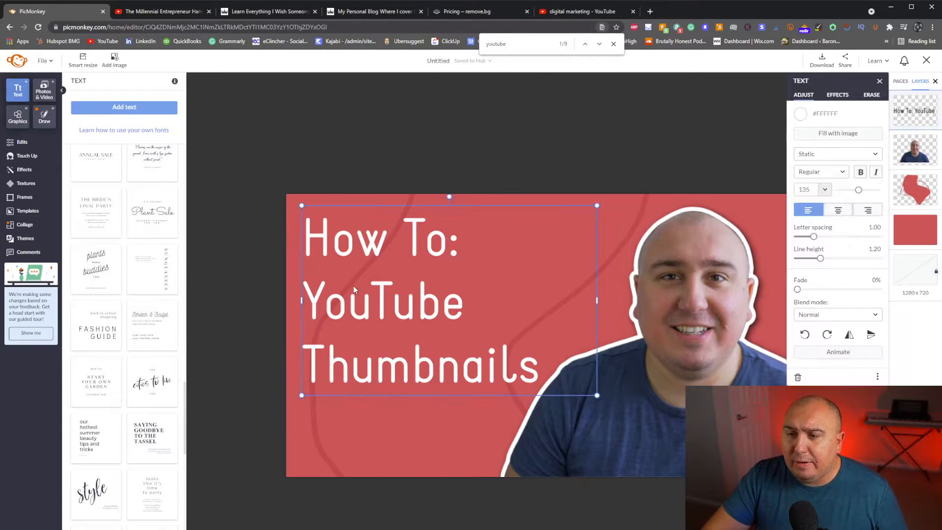
{"action": "left_click", "coordinate": [836, 95]}
{"action": "left_click", "coordinate": [799, 109]}
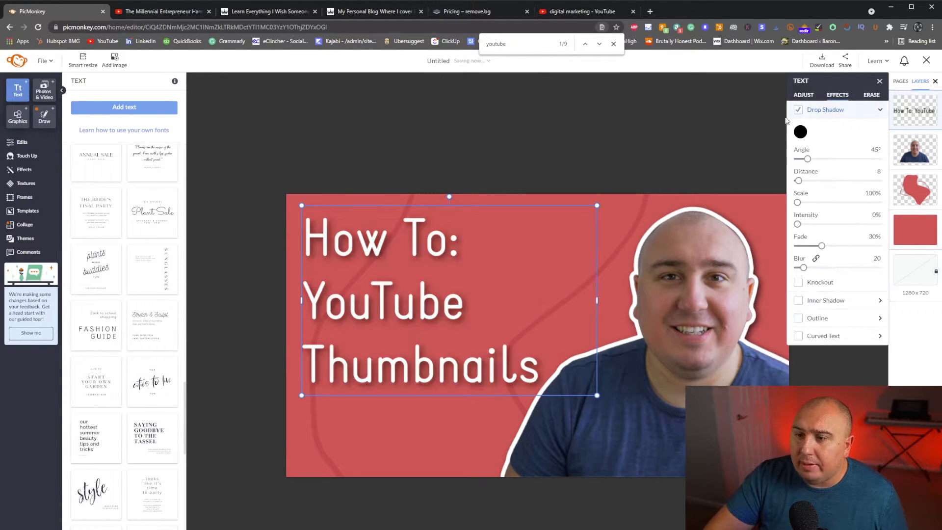
{"action": "left_click", "coordinate": [618, 131]}
{"action": "left_click", "coordinate": [395, 345]}
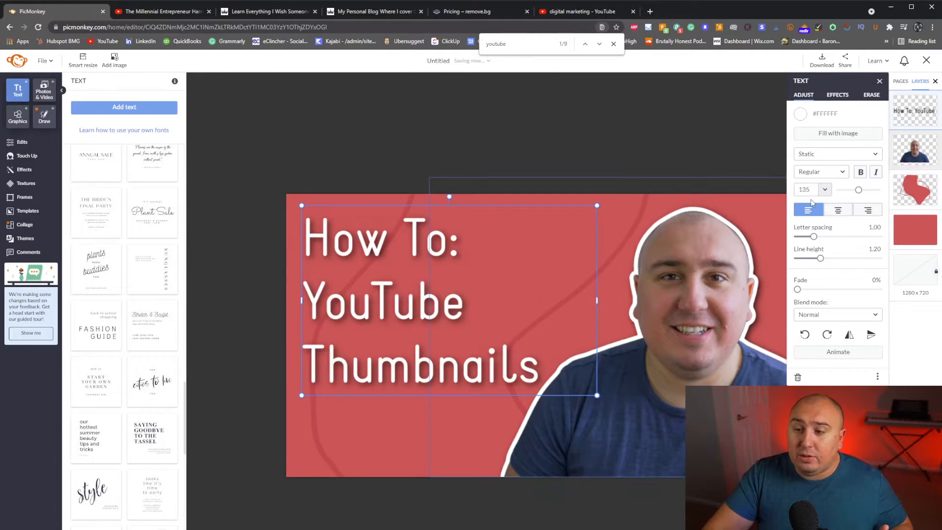
Step: Try an outline on the "How To: YouTube Thumbnails" heading, sampling the red background for its colour and darkening it to #922f32
{"action": "left_click", "coordinate": [837, 96]}
{"action": "left_click", "coordinate": [798, 146]}
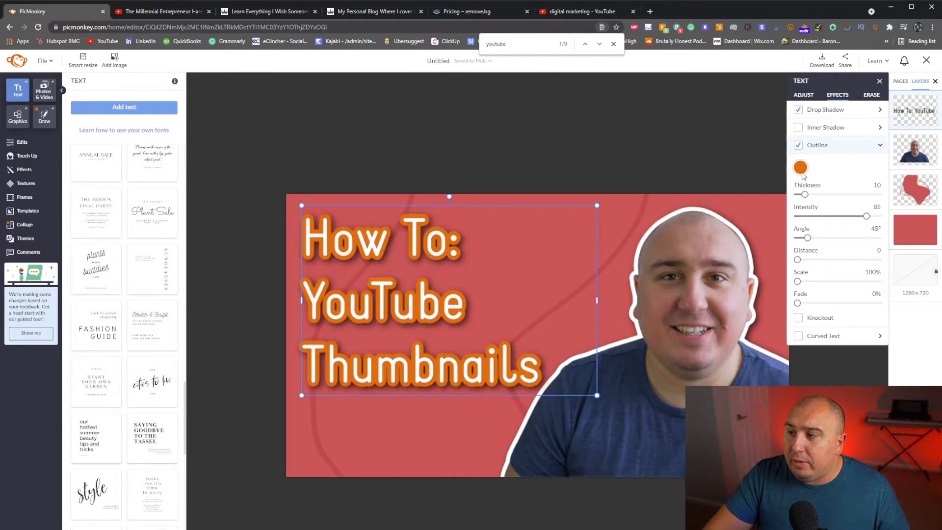
{"action": "left_click", "coordinate": [800, 167]}
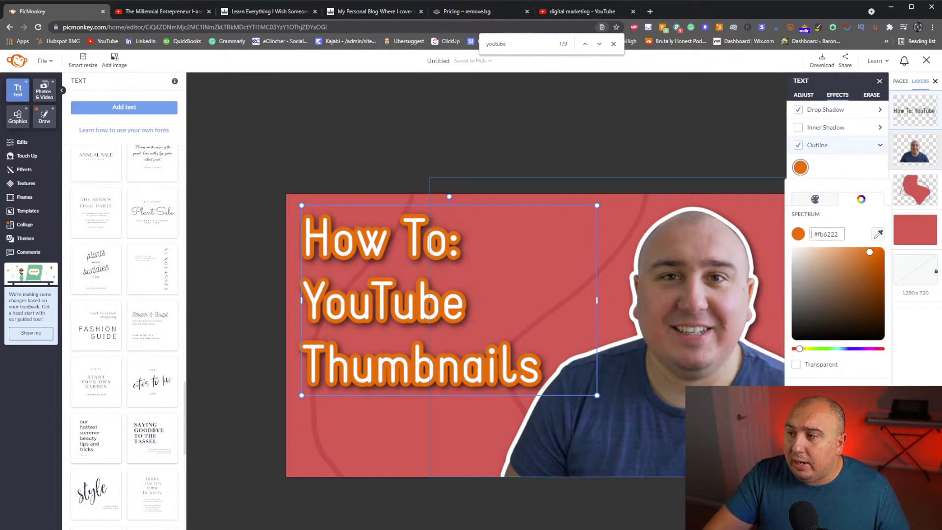
{"action": "left_click", "coordinate": [878, 234]}
{"action": "left_click", "coordinate": [551, 257]}
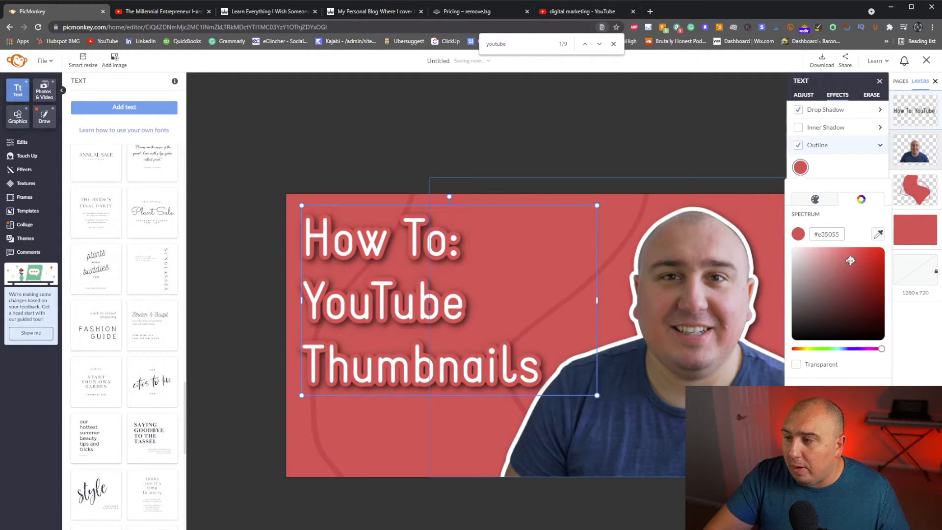
{"action": "left_click_drag", "start_coordinate": [851, 260], "coordinate": [855, 281]}
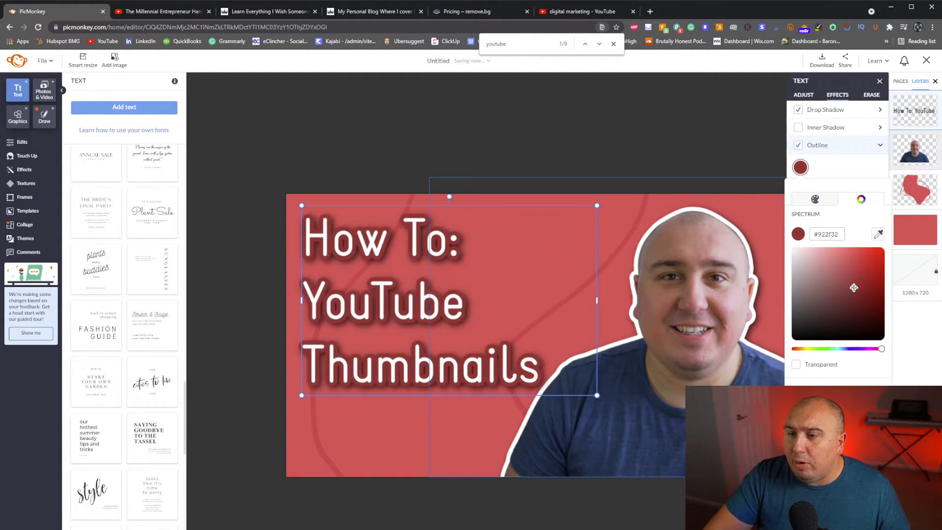
{"action": "left_click", "coordinate": [511, 509]}
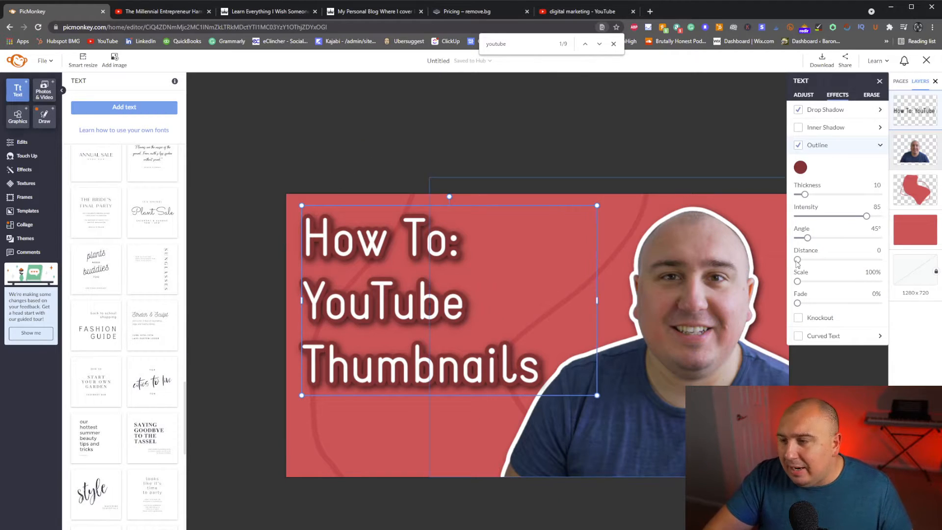
Step: Try bright red #ff0008 as the heading's outline colour and remove the outline
{"action": "left_click", "coordinate": [801, 173]}
{"action": "left_click_drag", "start_coordinate": [829, 268], "coordinate": [885, 240]}
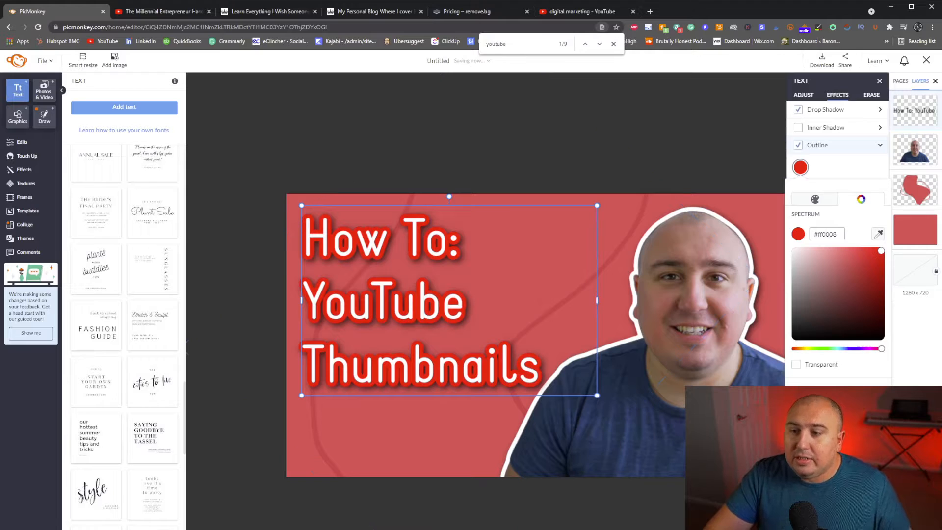
{"action": "left_click", "coordinate": [430, 517]}
{"action": "left_click", "coordinate": [798, 145]}
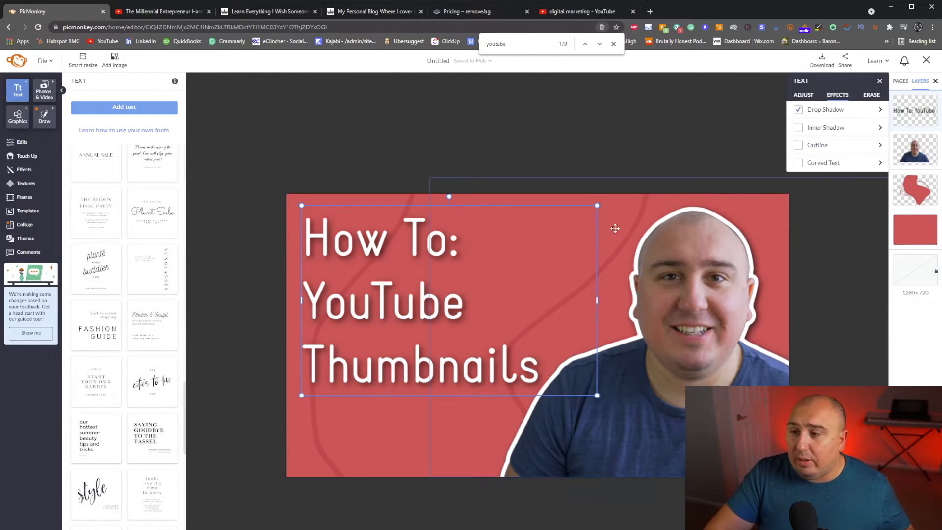
Step: Turn the heading's outline back on and colour it black
{"action": "left_click", "coordinate": [798, 146]}
{"action": "left_click", "coordinate": [847, 150]}
{"action": "left_click", "coordinate": [800, 167]}
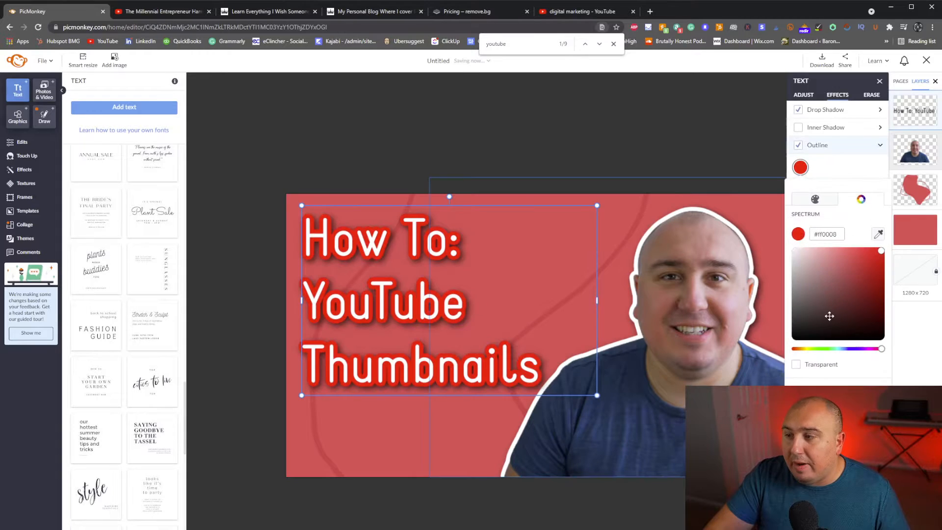
{"action": "left_click", "coordinate": [825, 344]}
{"action": "left_click", "coordinate": [789, 267]}
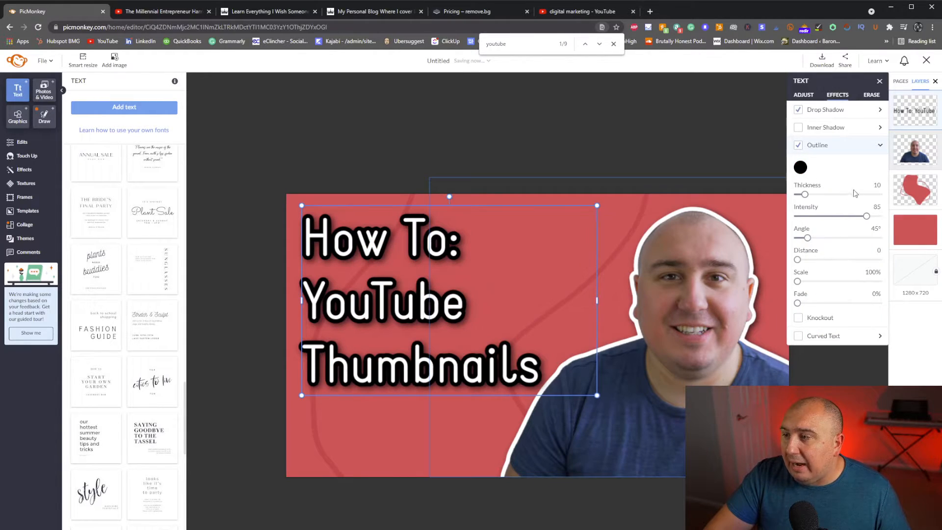
Step: Set the heading's outline thickness to 2 and shift the heading slightly upward on the thumbnail
{"action": "left_click", "coordinate": [877, 185]}
{"action": "type", "text": "2"}
{"action": "key", "text": "Return"}
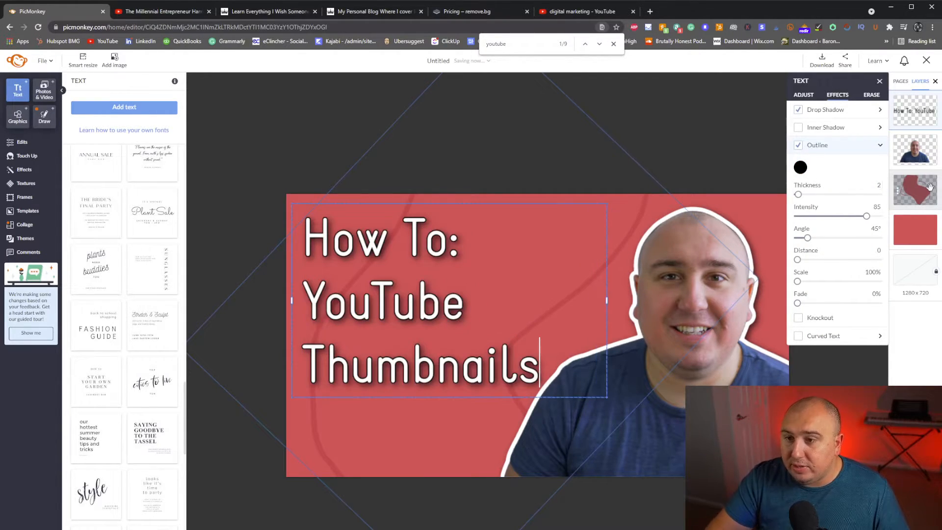
{"action": "left_click", "coordinate": [509, 524]}
{"action": "left_click", "coordinate": [510, 515]}
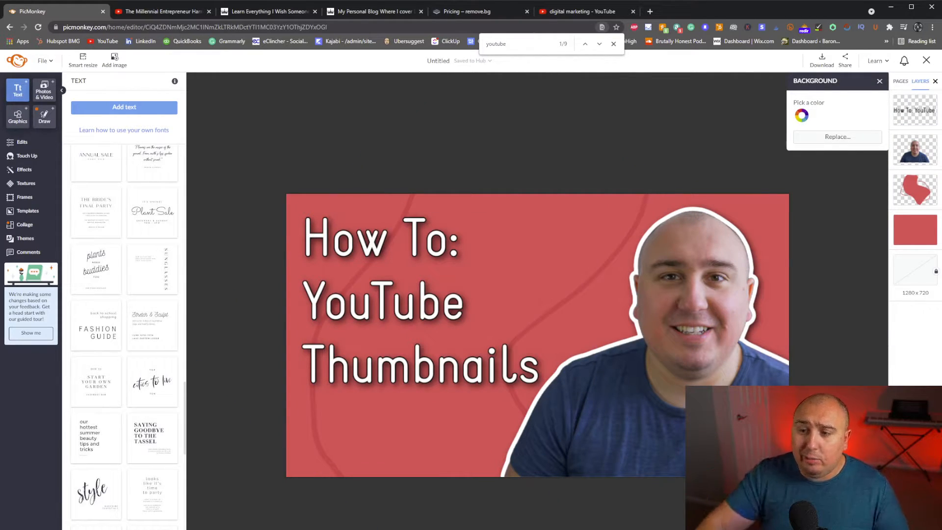
{"action": "left_click", "coordinate": [361, 338]}
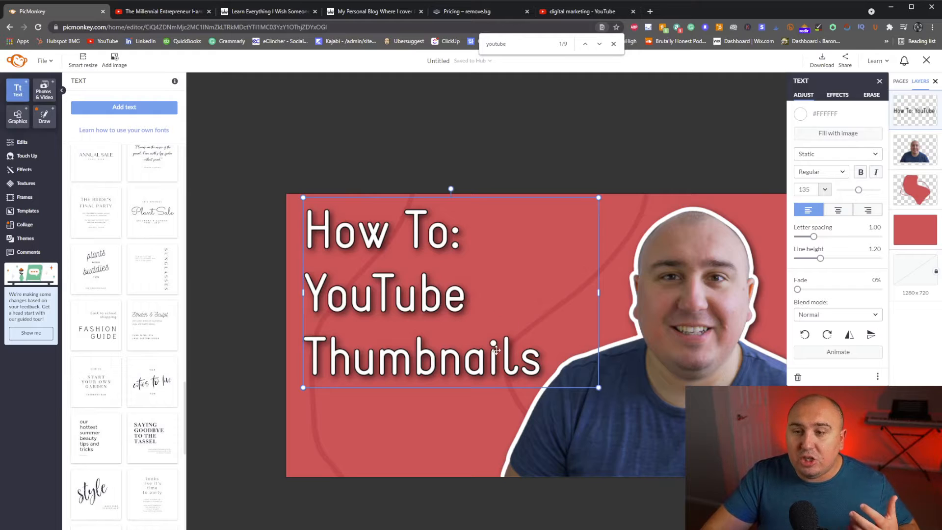
Step: Return to the PicMonkey Hub and start a new image from the templates
{"action": "left_click", "coordinate": [14, 62]}
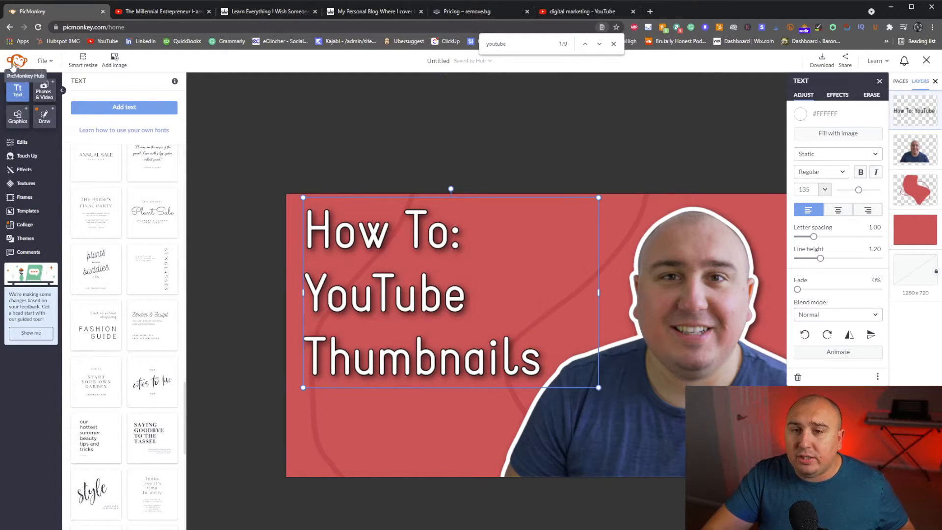
{"action": "left_click", "coordinate": [112, 81]}
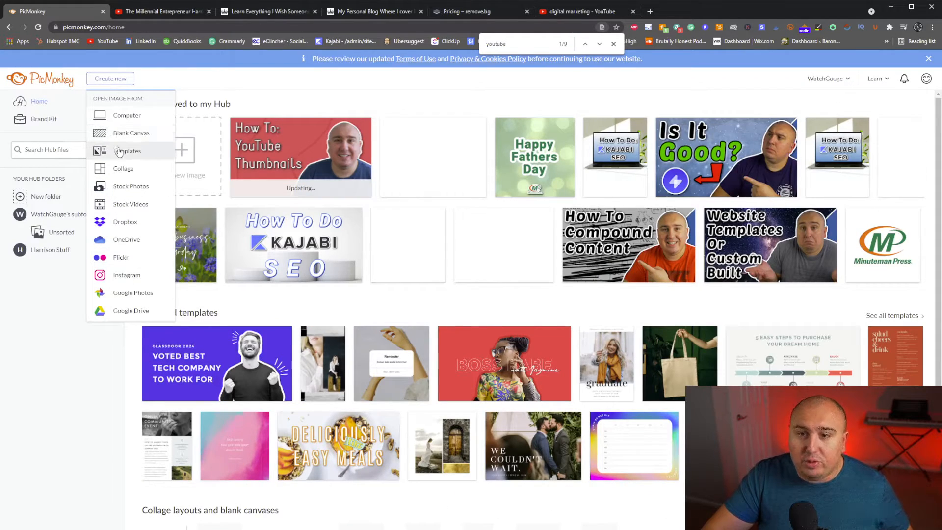
{"action": "left_click", "coordinate": [120, 151]}
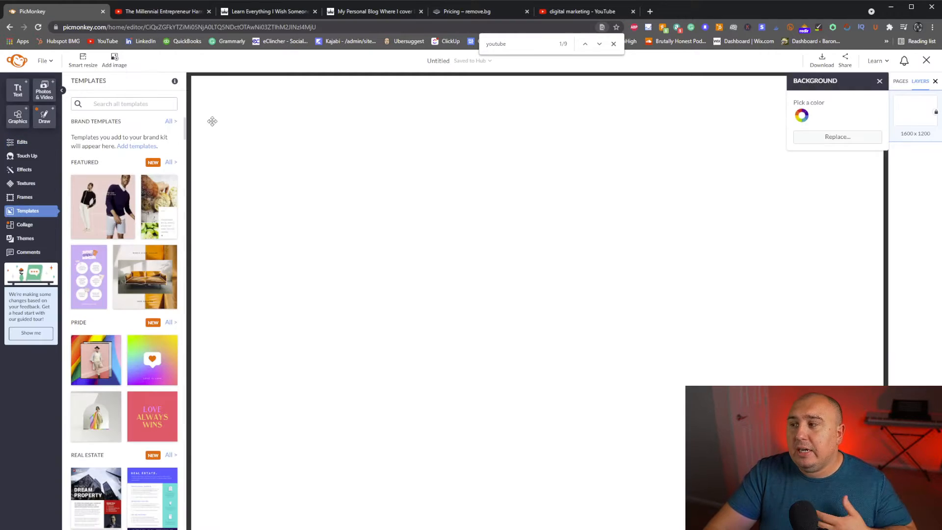
Step: Search the templates for "instagram" and look through the Instagram template categories
{"action": "left_click", "coordinate": [116, 103]}
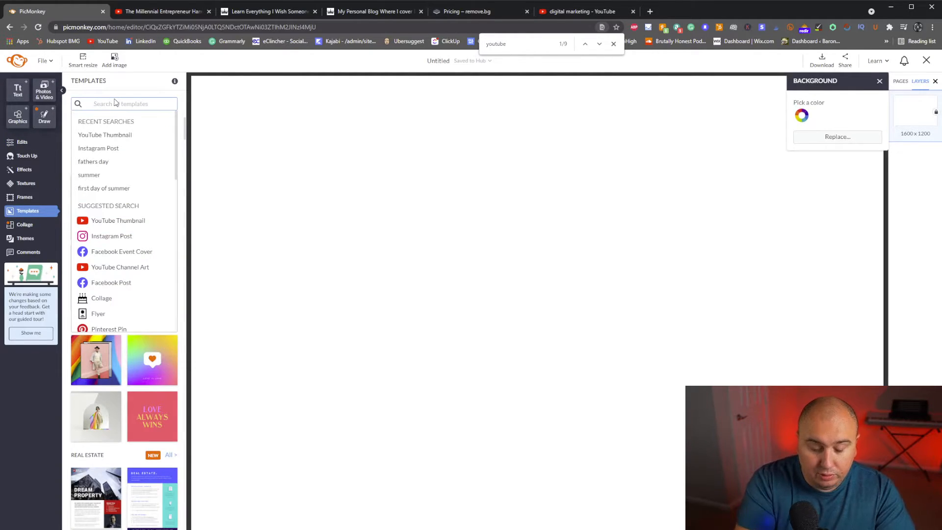
{"action": "type", "text": "insta"}
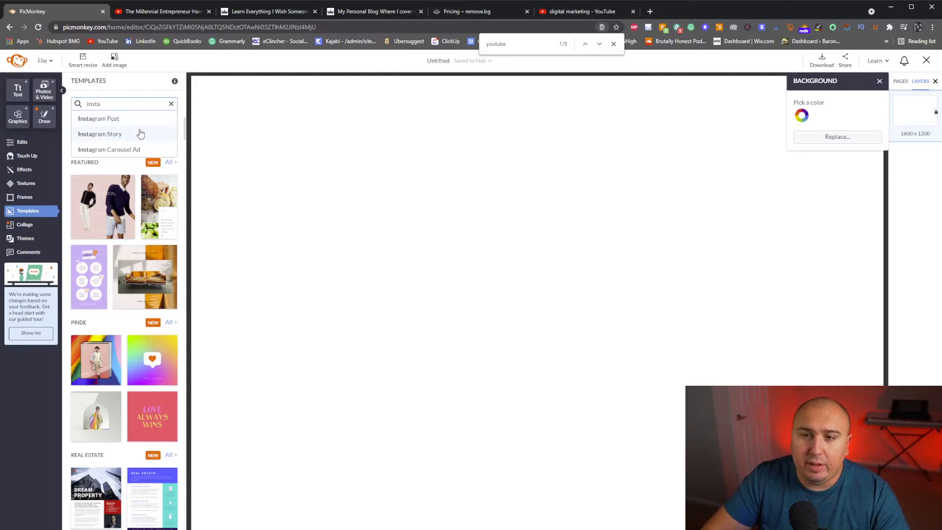
{"action": "type", "text": "gram"}
{"action": "key", "text": "Return"}
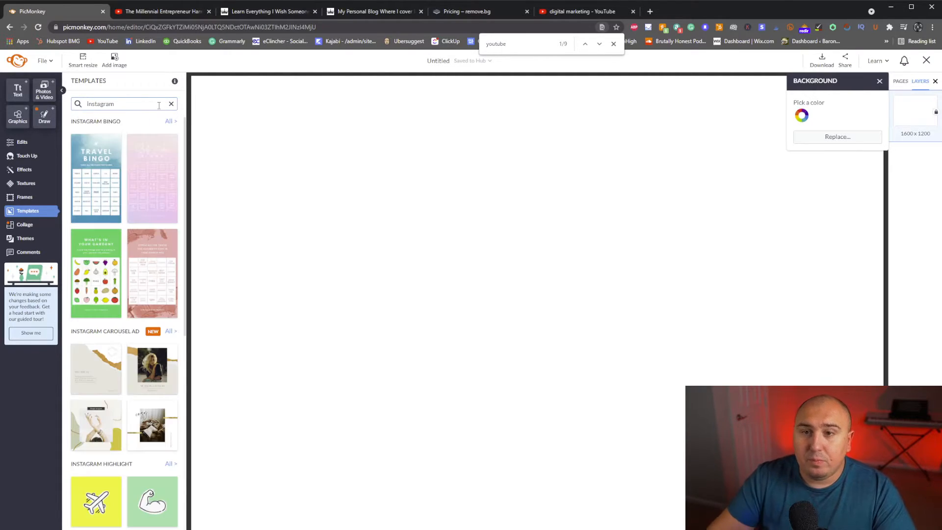
{"action": "scroll", "coordinate": [101, 326], "scroll_direction": "down", "scroll_amount": 8}
{"action": "scroll", "coordinate": [101, 326], "scroll_direction": "up", "scroll_amount": 4}
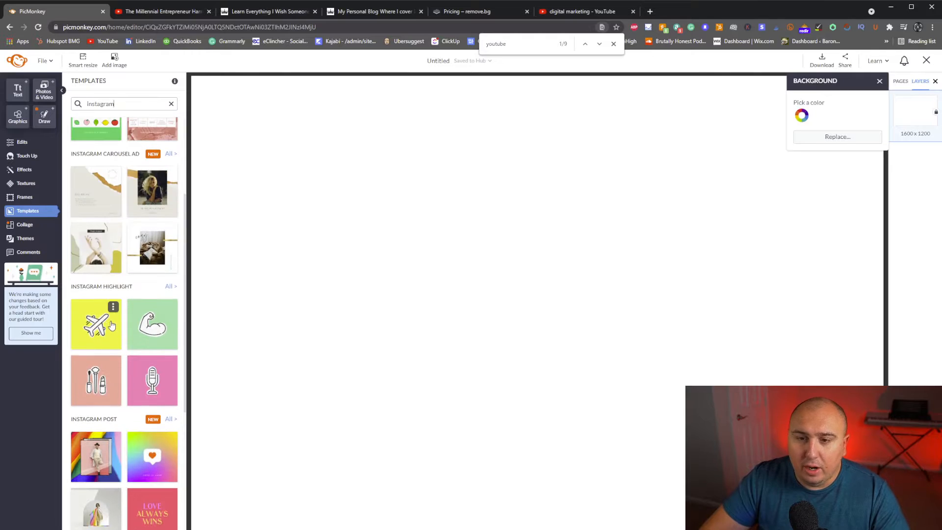
{"action": "scroll", "coordinate": [133, 455], "scroll_direction": "up", "scroll_amount": 2}
{"action": "scroll", "coordinate": [132, 455], "scroll_direction": "down", "scroll_amount": 8}
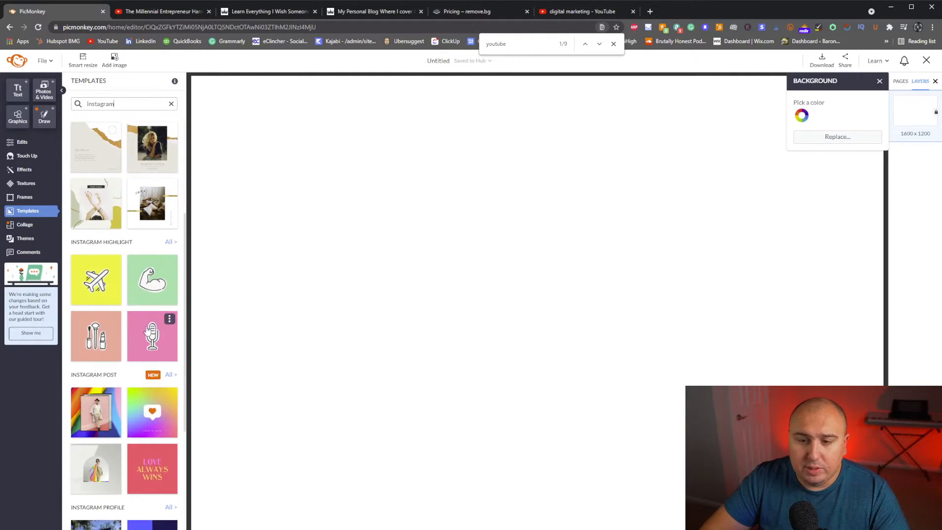
{"action": "scroll", "coordinate": [98, 318], "scroll_direction": "down", "scroll_amount": 3}
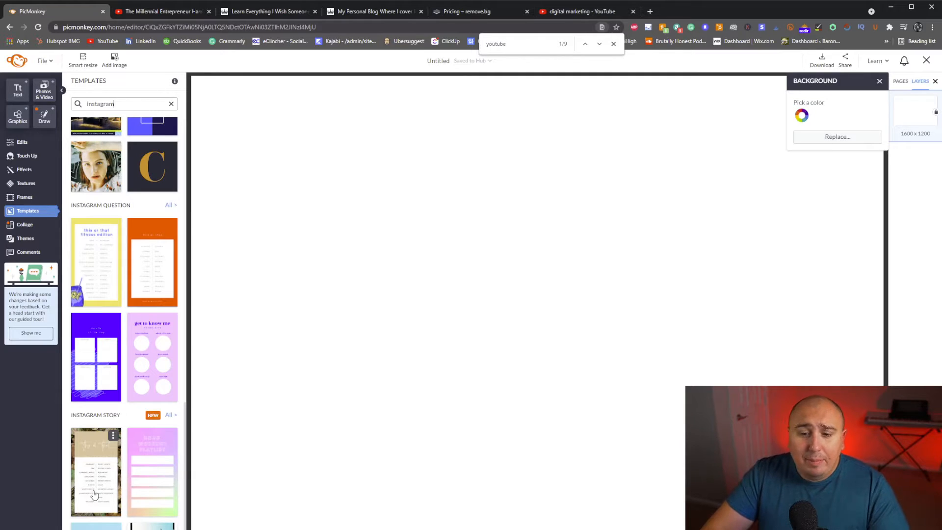
{"action": "scroll", "coordinate": [124, 319], "scroll_direction": "up", "scroll_amount": 10}
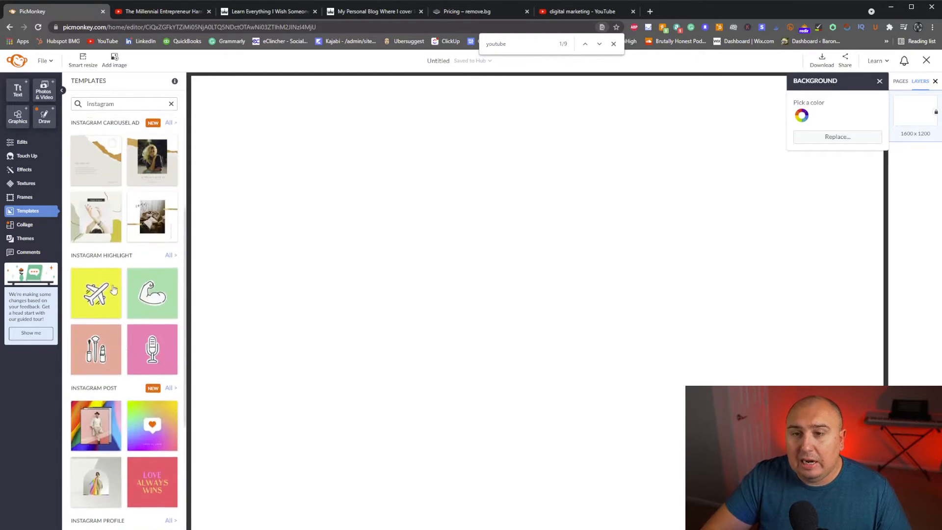
Step: Replace the template search with "YouTube Thumbnail" and look through the thumbnail designs on offer
{"action": "double_click", "coordinate": [156, 103]}
{"action": "left_click", "coordinate": [169, 106]}
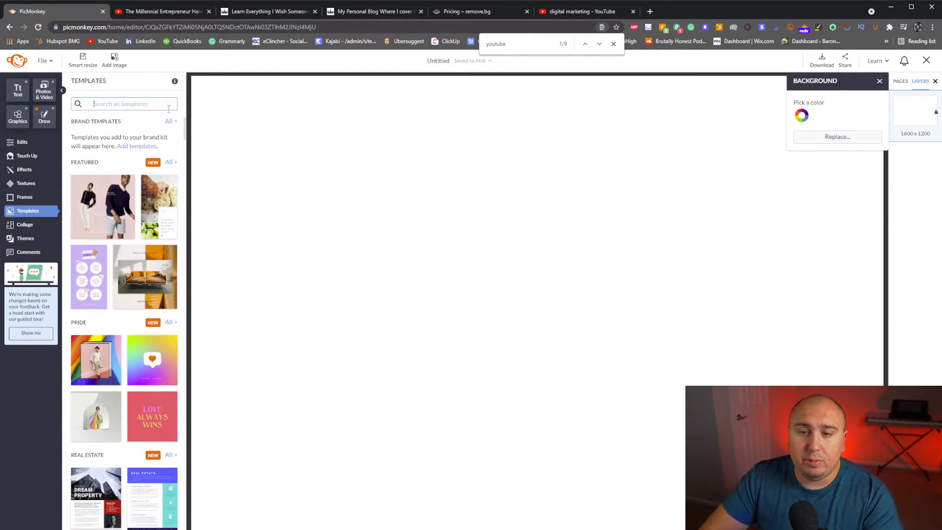
{"action": "type", "text": "youtu"}
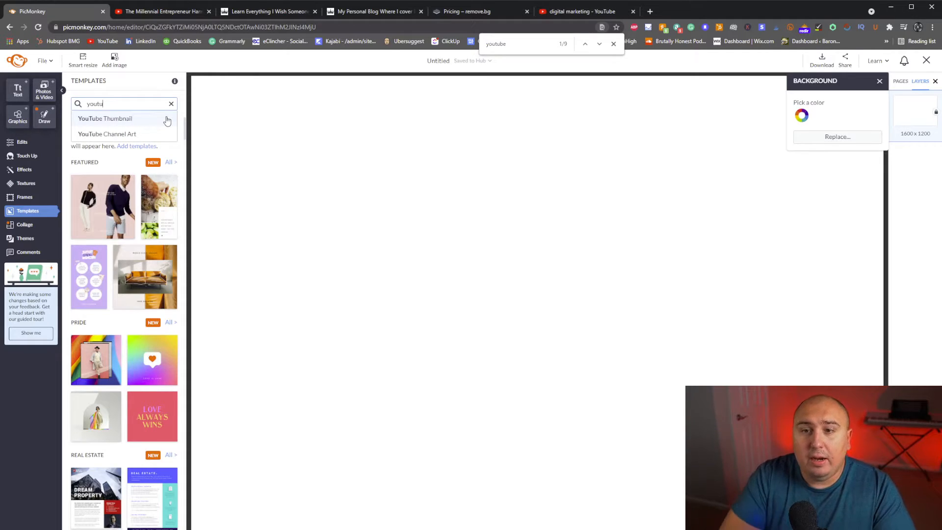
{"action": "left_click", "coordinate": [101, 118]}
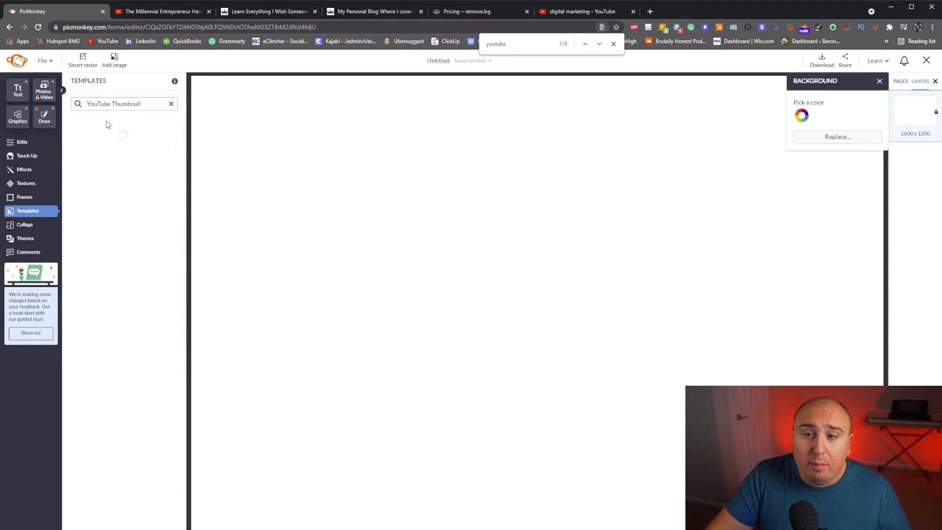
{"action": "scroll", "coordinate": [125, 280], "scroll_direction": "down", "scroll_amount": 5}
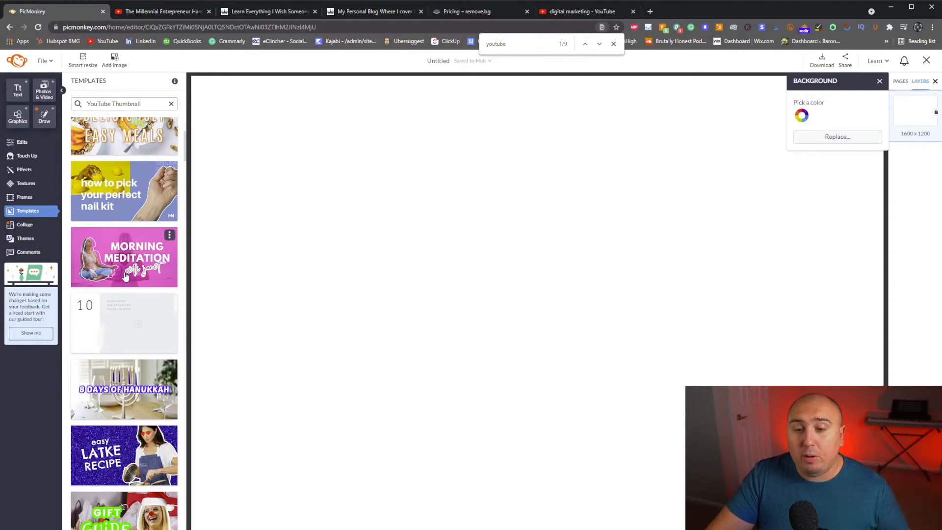
{"action": "scroll", "coordinate": [125, 275], "scroll_direction": "down", "scroll_amount": 15}
{"action": "scroll", "coordinate": [125, 326], "scroll_direction": "down", "scroll_amount": 10}
{"action": "scroll", "coordinate": [120, 333], "scroll_direction": "up", "scroll_amount": 2}
{"action": "scroll", "coordinate": [116, 339], "scroll_direction": "down", "scroll_amount": 1}
{"action": "scroll", "coordinate": [116, 338], "scroll_direction": "down", "scroll_amount": 13}
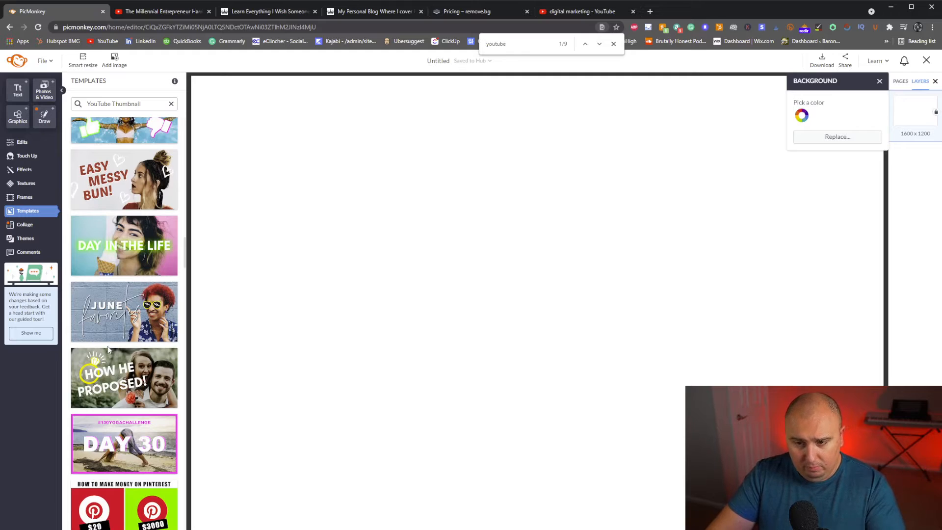
{"action": "scroll", "coordinate": [109, 349], "scroll_direction": "down", "scroll_amount": 12}
{"action": "scroll", "coordinate": [128, 246], "scroll_direction": "up", "scroll_amount": 2}
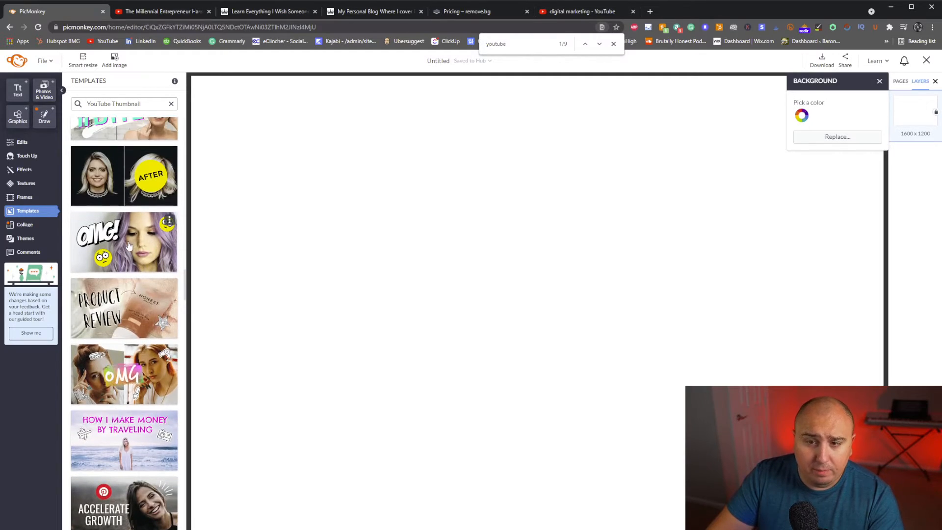
{"action": "scroll", "coordinate": [140, 255], "scroll_direction": "down", "scroll_amount": 8}
{"action": "scroll", "coordinate": [171, 177], "scroll_direction": "up", "scroll_amount": 2}
{"action": "scroll", "coordinate": [125, 241], "scroll_direction": "up", "scroll_amount": 2}
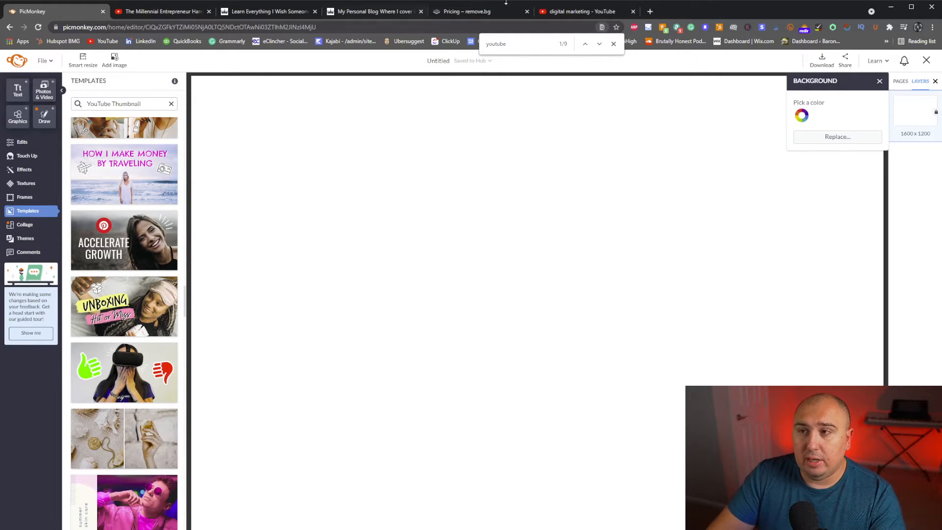
{"action": "scroll", "coordinate": [96, 287], "scroll_direction": "down", "scroll_amount": 7}
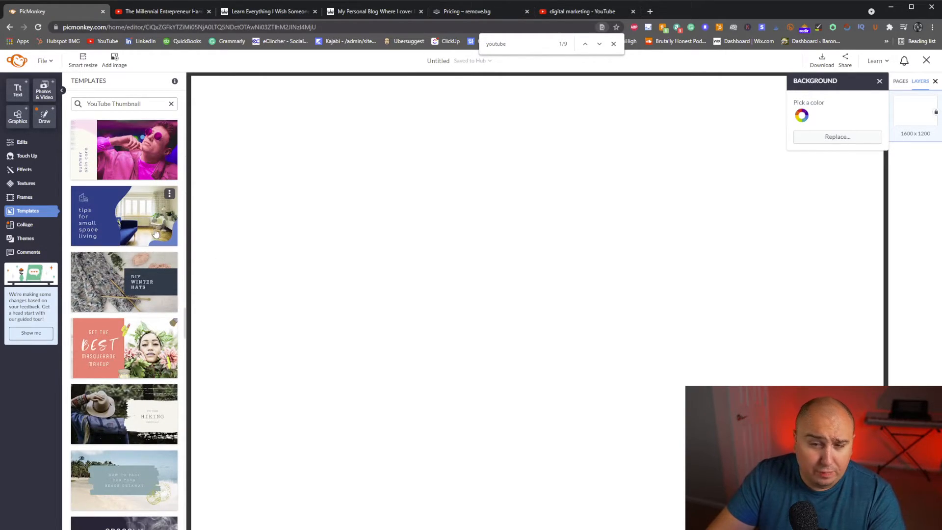
{"action": "scroll", "coordinate": [145, 318], "scroll_direction": "down", "scroll_amount": 3}
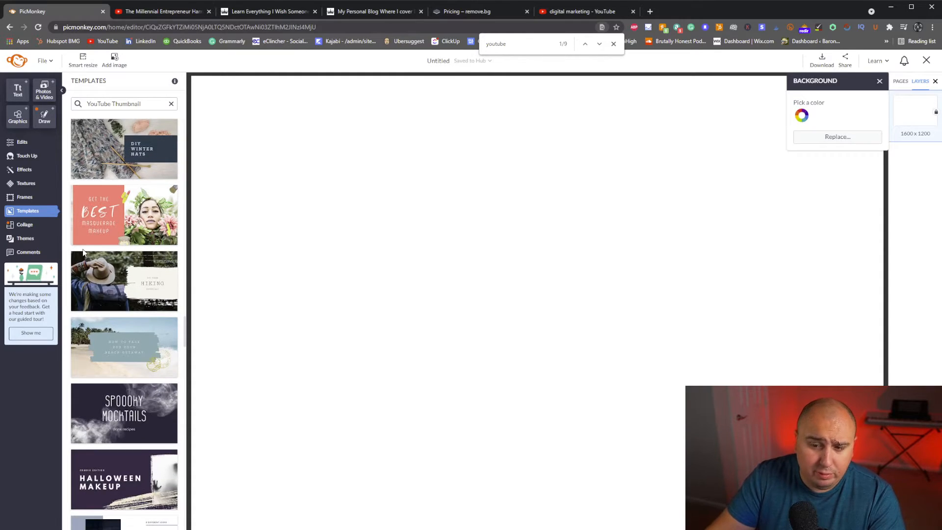
{"action": "scroll", "coordinate": [77, 376], "scroll_direction": "down", "scroll_amount": 8}
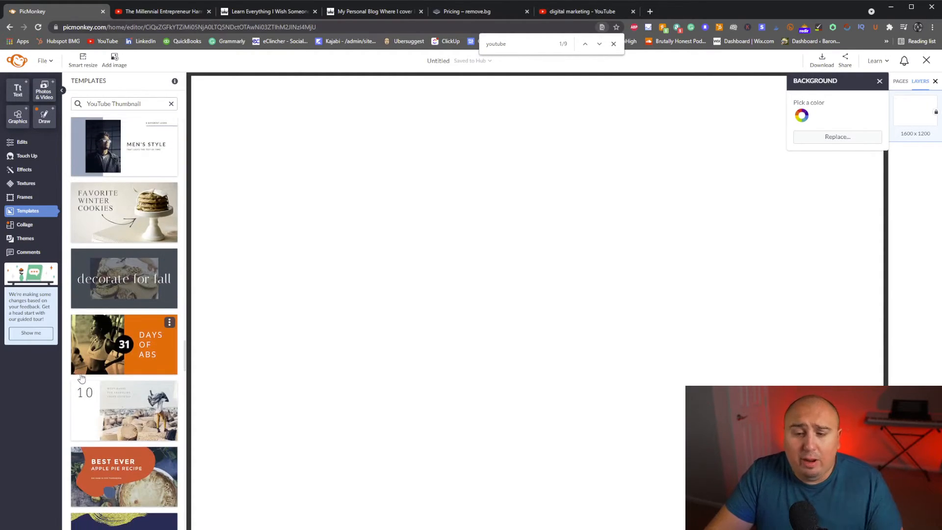
{"action": "scroll", "coordinate": [78, 374], "scroll_direction": "down", "scroll_amount": 8}
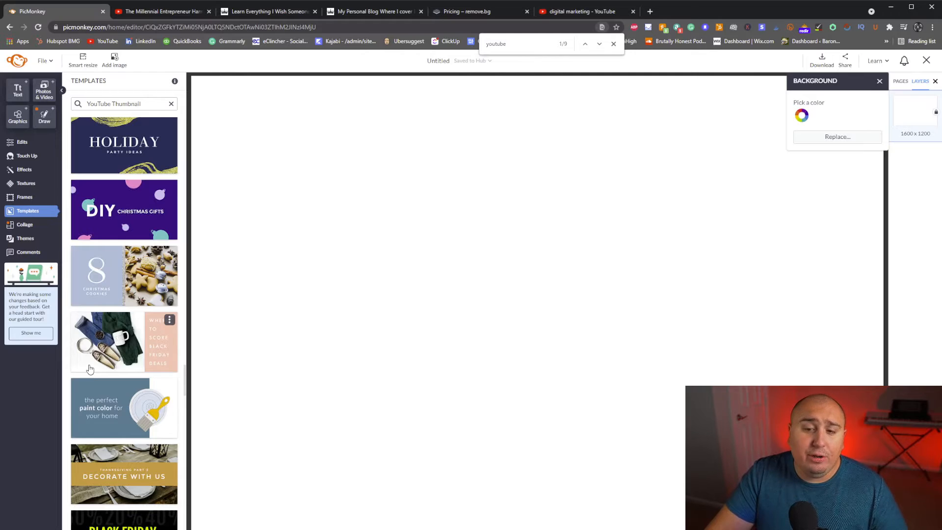
Step: Switch to the YouTube channel's video list and sort the uploads by date added (oldest)
{"action": "left_click", "coordinate": [157, 11]}
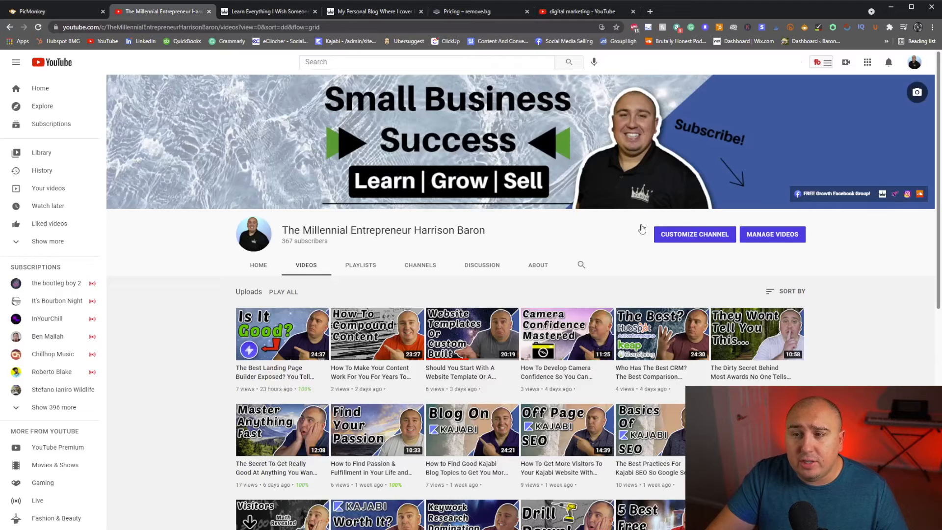
{"action": "left_click", "coordinate": [788, 291]}
{"action": "left_click", "coordinate": [761, 338]}
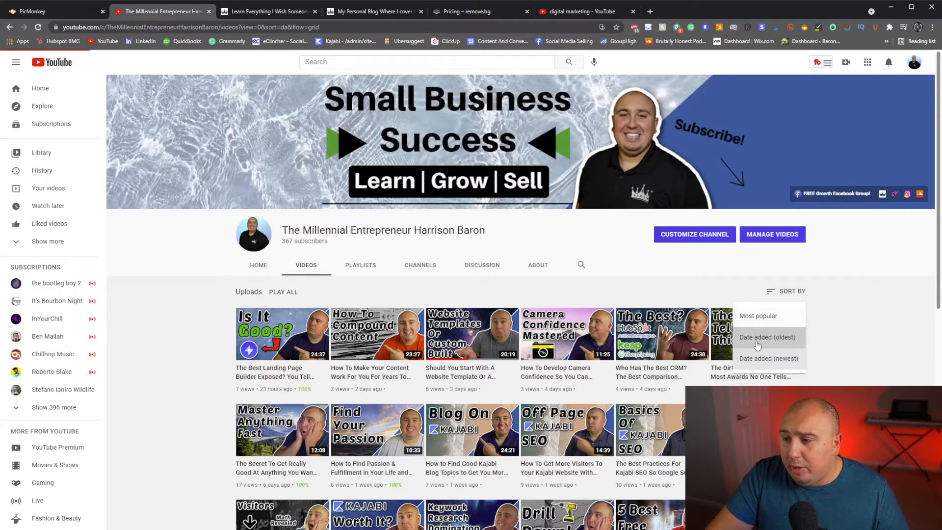
Step: Examine how the thumbnail designs change from the channel's oldest uploads through the LinkedIn and sales videos
{"action": "scroll", "coordinate": [525, 287], "scroll_direction": "down", "scroll_amount": 8}
{"action": "scroll", "coordinate": [524, 287], "scroll_direction": "down", "scroll_amount": 12}
{"action": "scroll", "coordinate": [518, 290], "scroll_direction": "down", "scroll_amount": 7}
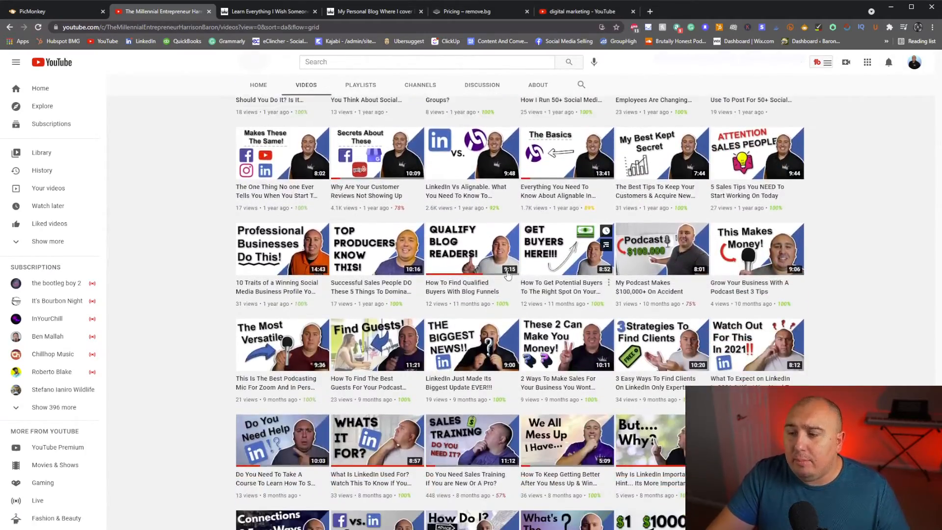
{"action": "scroll", "coordinate": [509, 277], "scroll_direction": "down", "scroll_amount": 4}
{"action": "scroll", "coordinate": [447, 336], "scroll_direction": "up", "scroll_amount": 1}
{"action": "scroll", "coordinate": [447, 337], "scroll_direction": "up", "scroll_amount": 1}
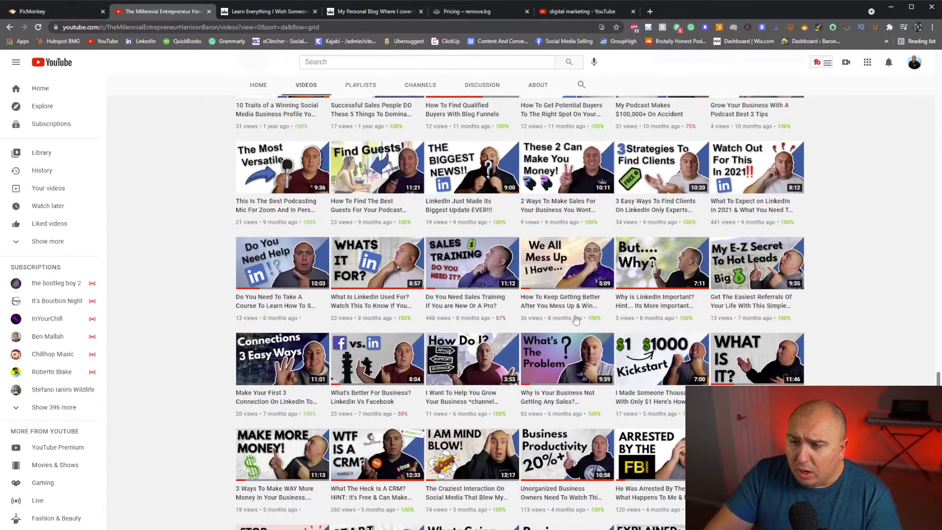
{"action": "scroll", "coordinate": [650, 368], "scroll_direction": "down", "scroll_amount": 2}
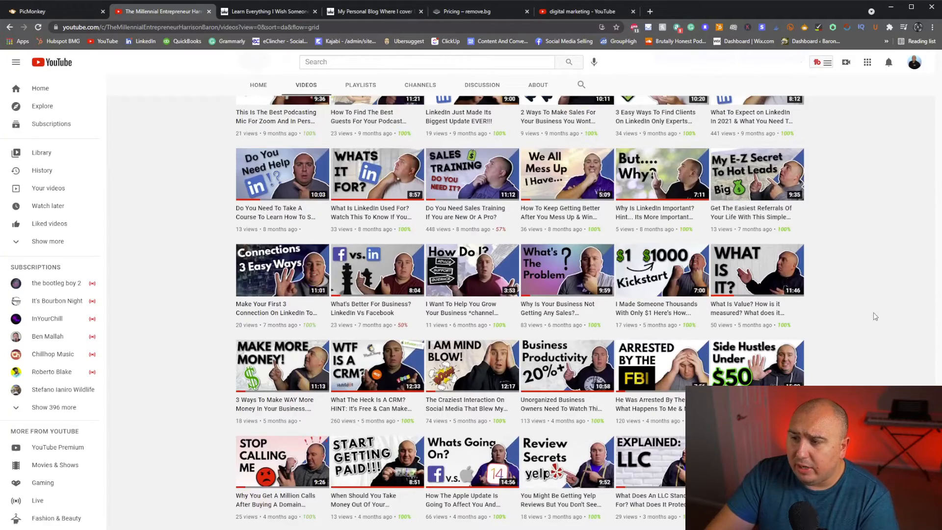
Step: Review the thumbnail designs of the more recent uploads, down to the newest videos at the end of the list
{"action": "scroll", "coordinate": [876, 316], "scroll_direction": "down", "scroll_amount": 3}
{"action": "scroll", "coordinate": [652, 164], "scroll_direction": "down", "scroll_amount": 8}
{"action": "scroll", "coordinate": [524, 337], "scroll_direction": "down", "scroll_amount": 13}
{"action": "scroll", "coordinate": [534, 386], "scroll_direction": "down", "scroll_amount": 11}
{"action": "scroll", "coordinate": [534, 386], "scroll_direction": "up", "scroll_amount": 12}
{"action": "scroll", "coordinate": [534, 386], "scroll_direction": "down", "scroll_amount": 11}
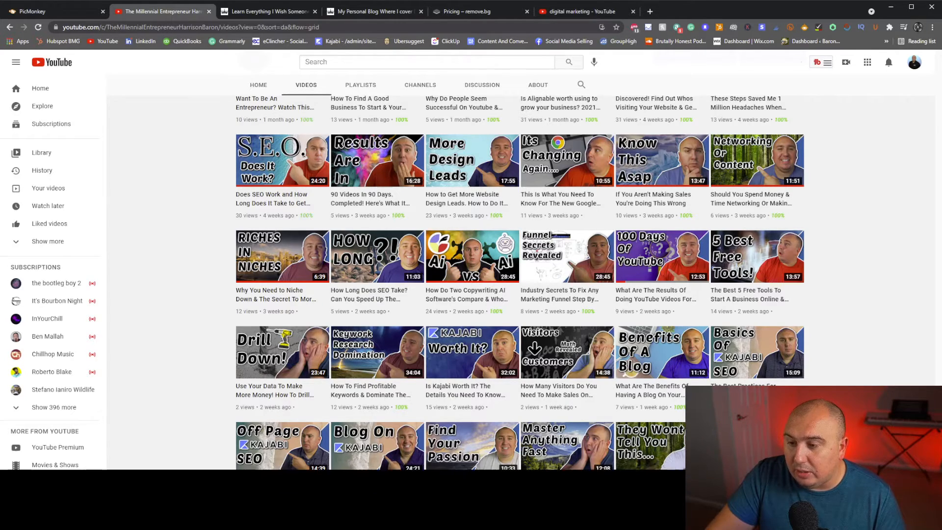
{"action": "scroll", "coordinate": [520, 282], "scroll_direction": "down", "scroll_amount": 1}
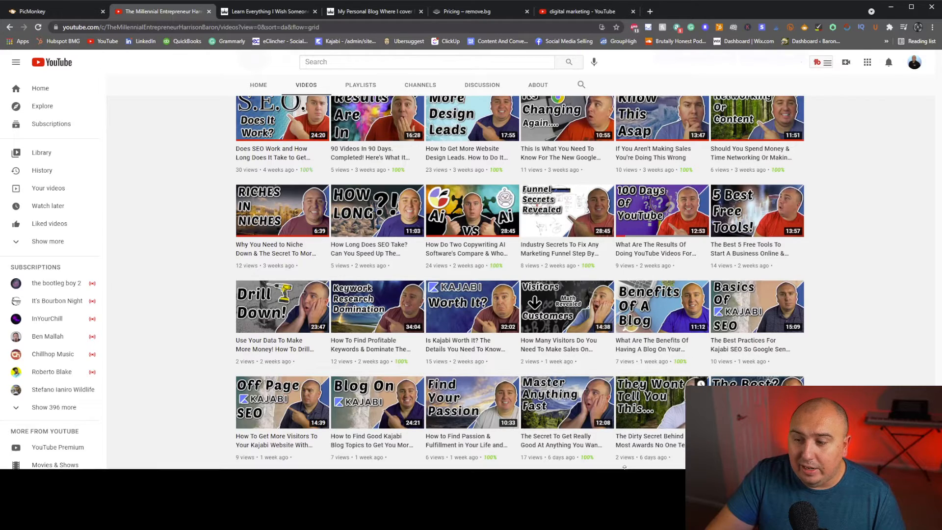
{"action": "scroll", "coordinate": [657, 463], "scroll_direction": "down", "scroll_amount": 1}
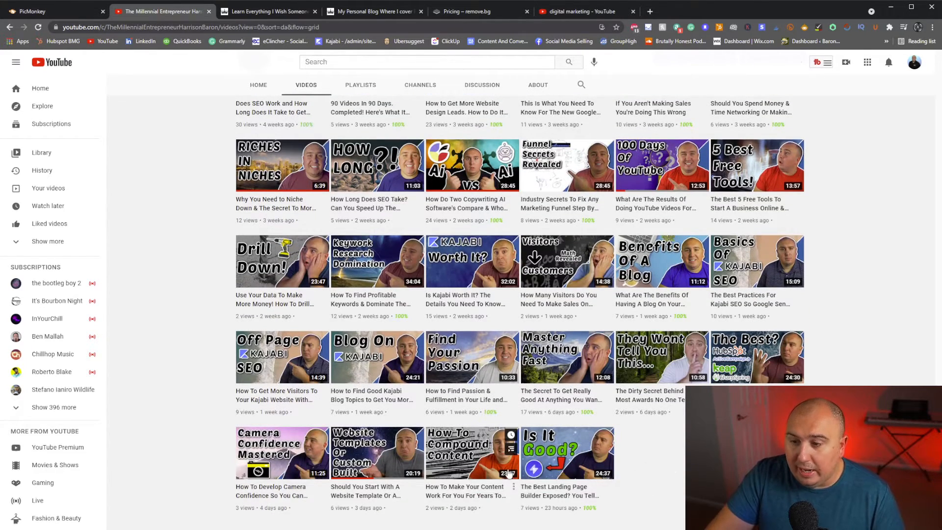
{"action": "mouse_move", "coordinate": [508, 472]}
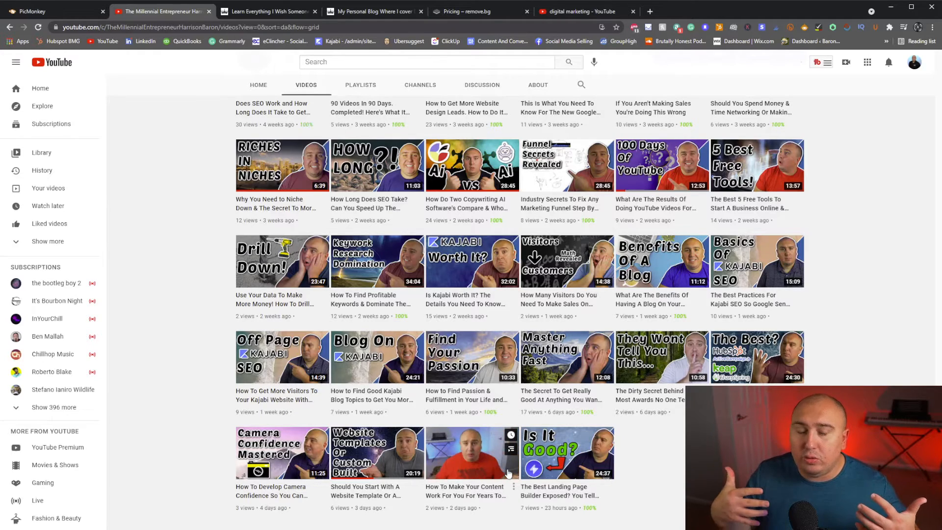